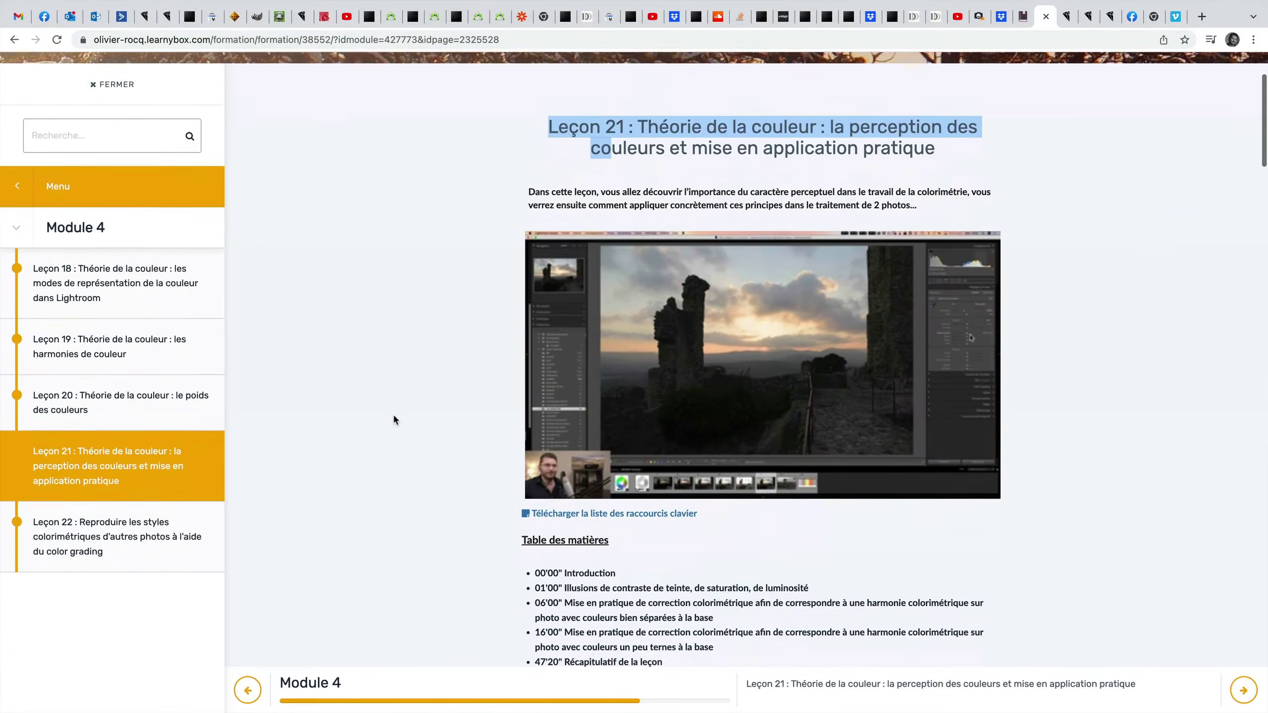
Step: Look through the Leçon 21 course page, from the lesson contents down to the practical exercise
scroll(395, 419, down, 6)
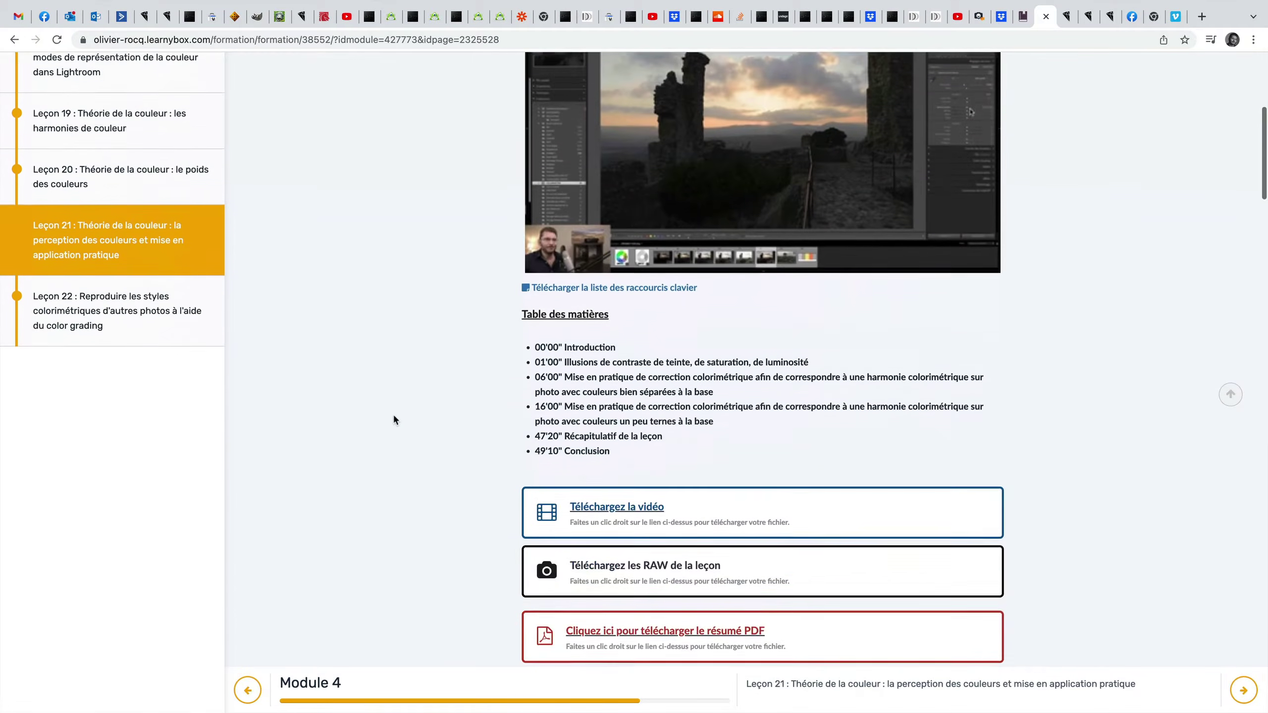
scroll(395, 418, down, 13)
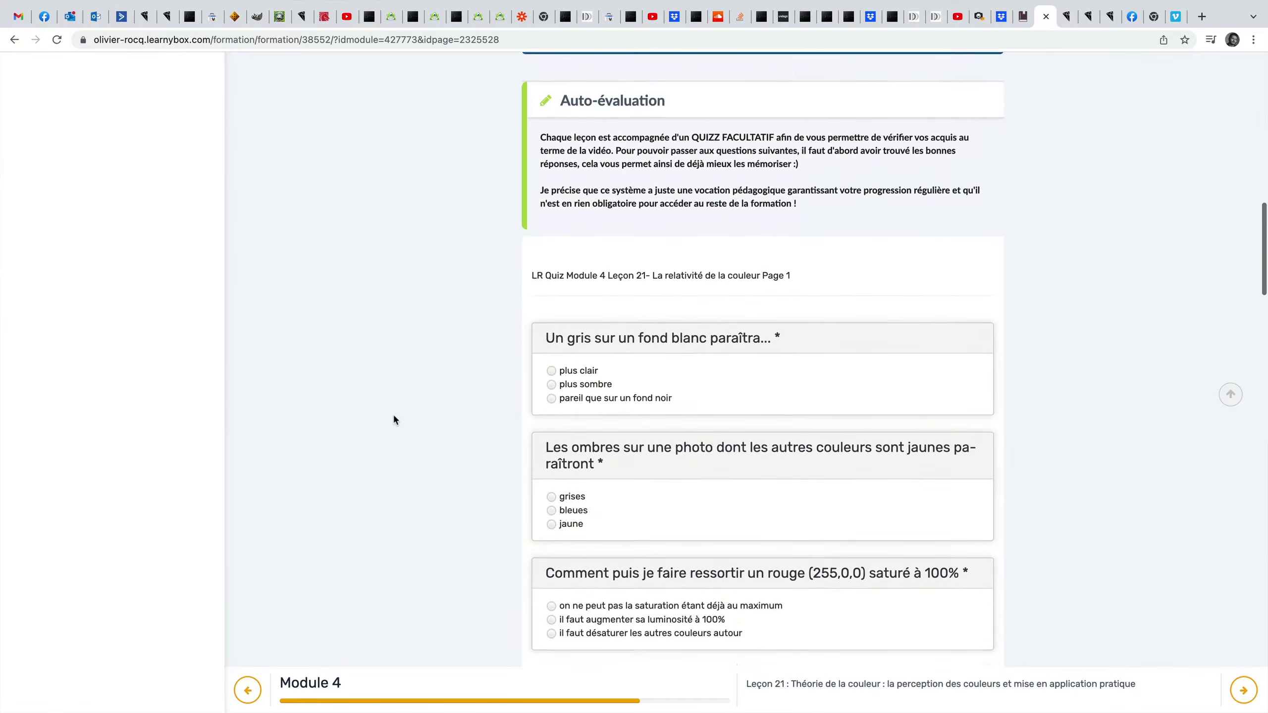
scroll(395, 418, down, 14)
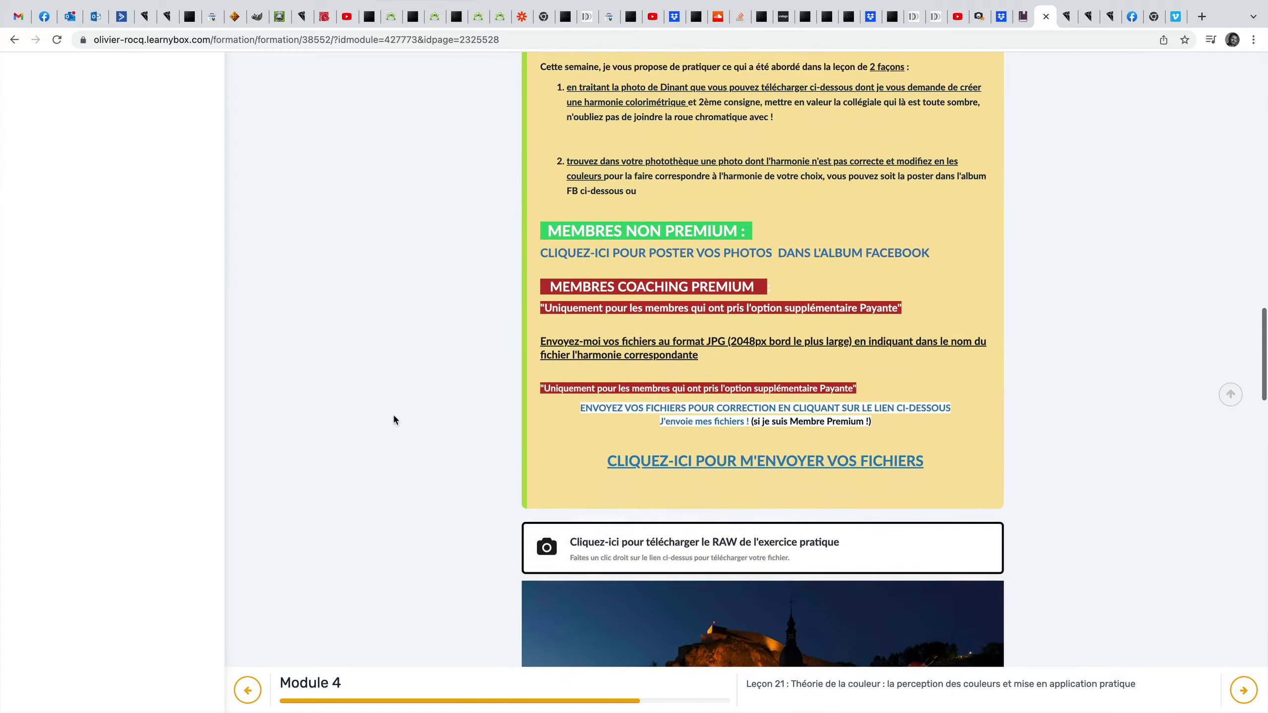
scroll(394, 419, down, 11)
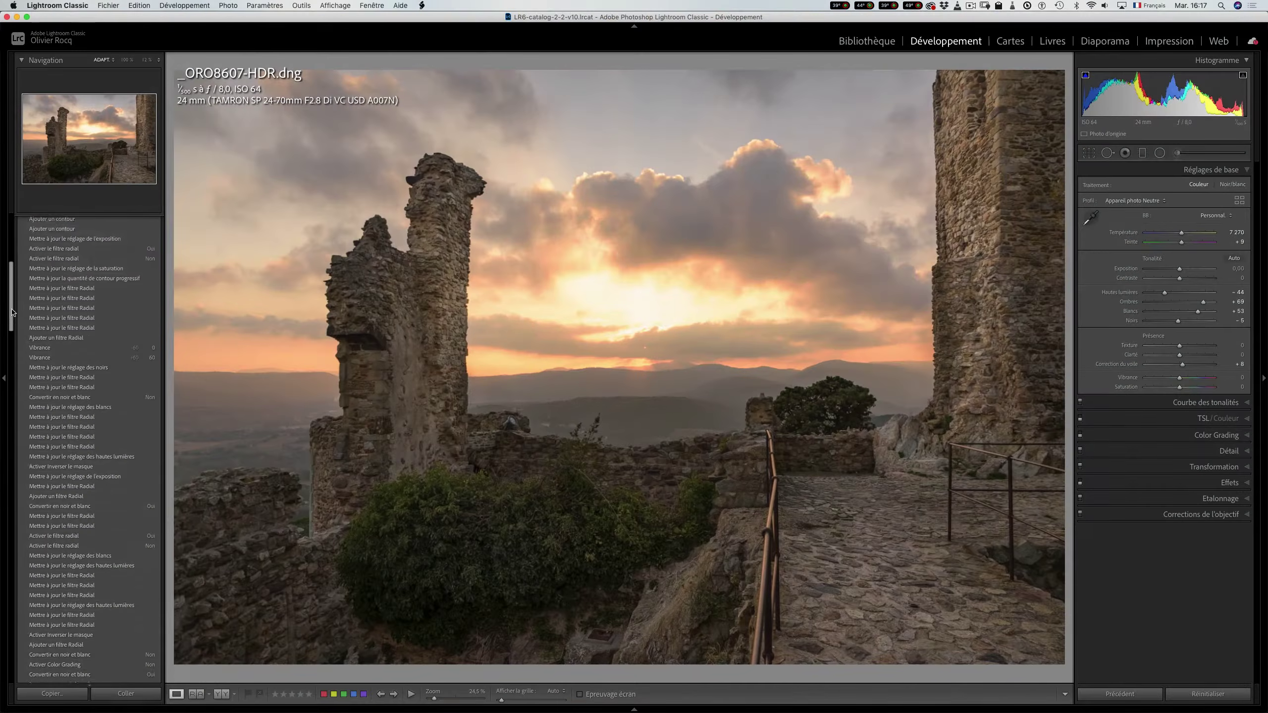
Step: Switch to Lightroom Classic and examine the development history of _ORO8607-HDR.dng
scroll(10, 310, down, 5)
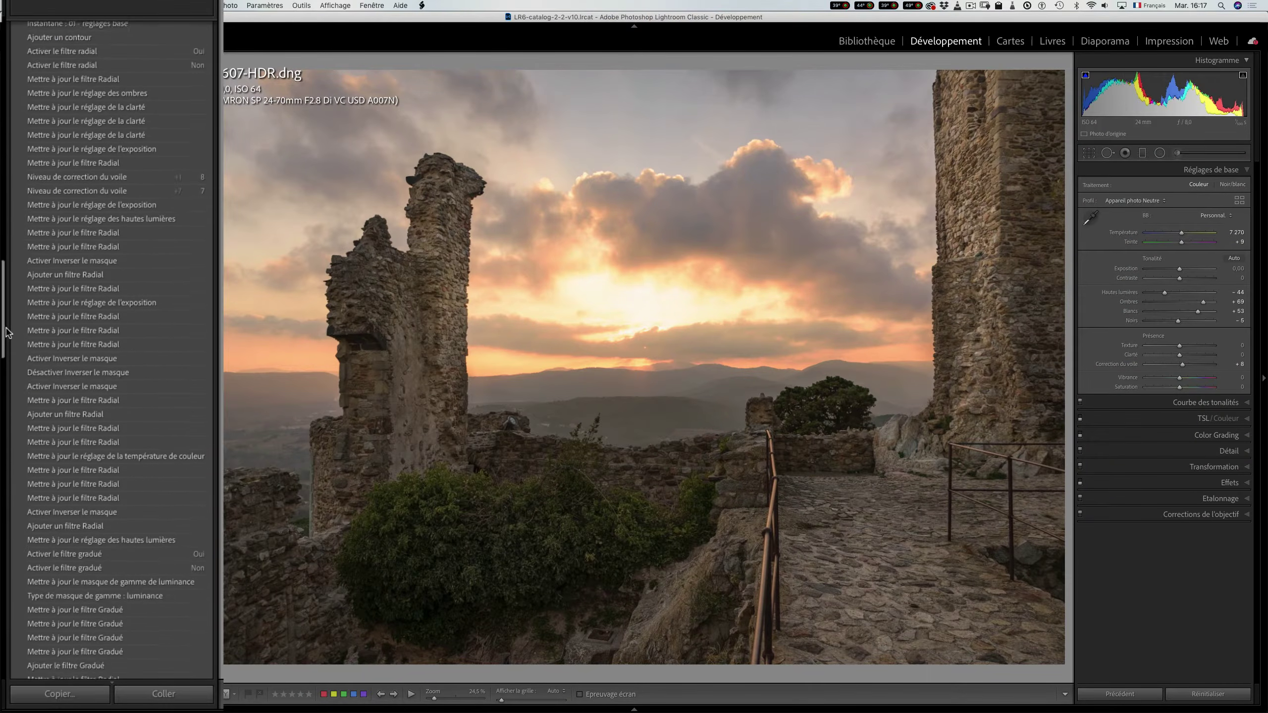
drag(6, 332, 43, 563)
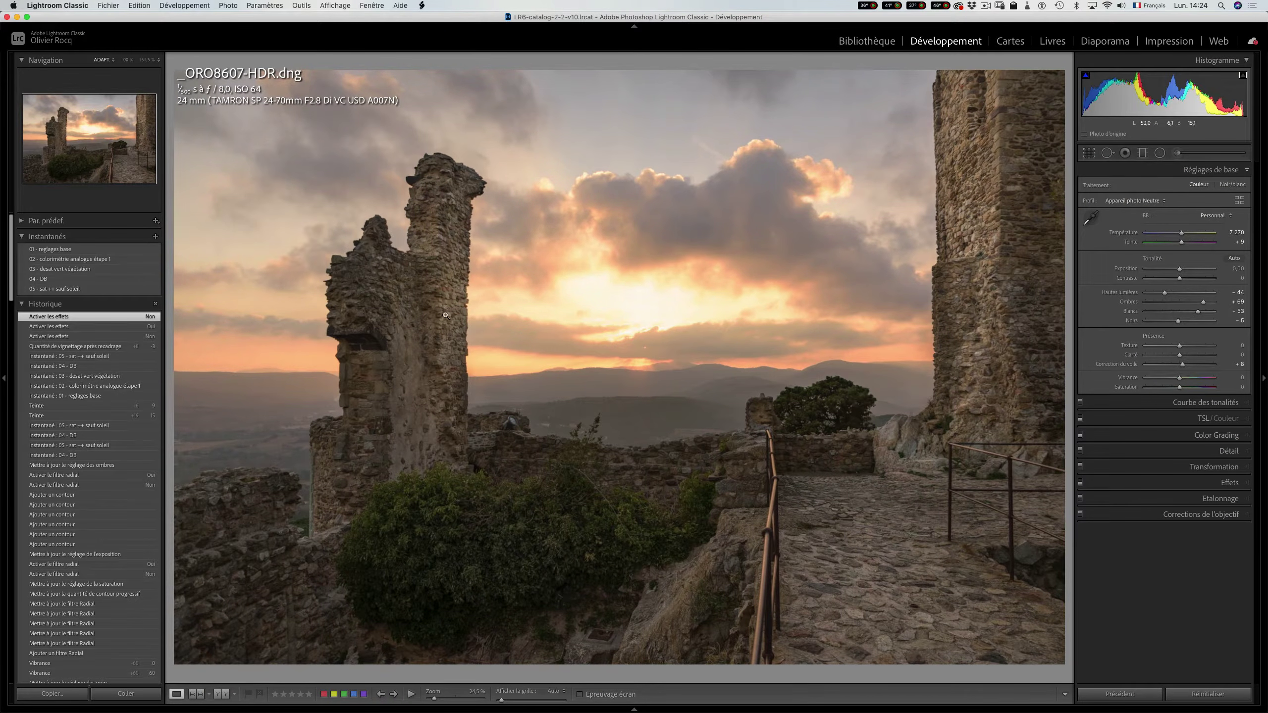
Step: Reveal _ORO8607-HDR.dng in the Finder and copy the file
key(super)
key(super+r)
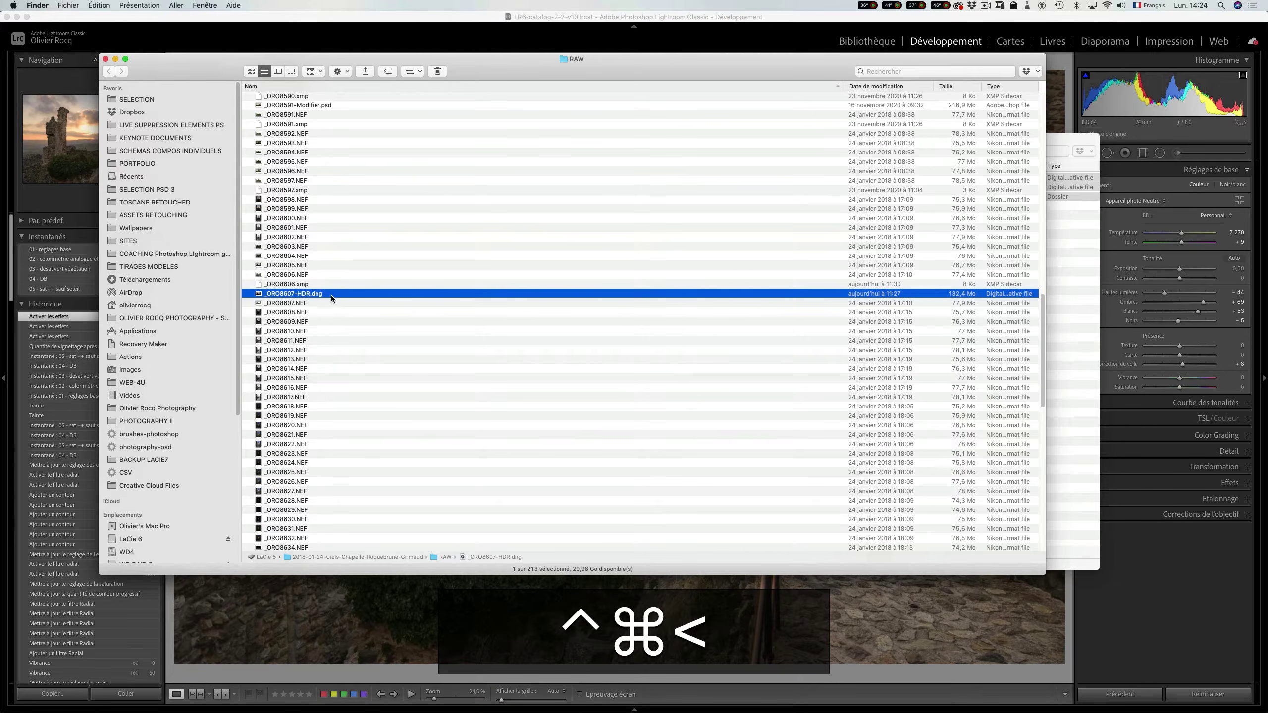
key(super+c)
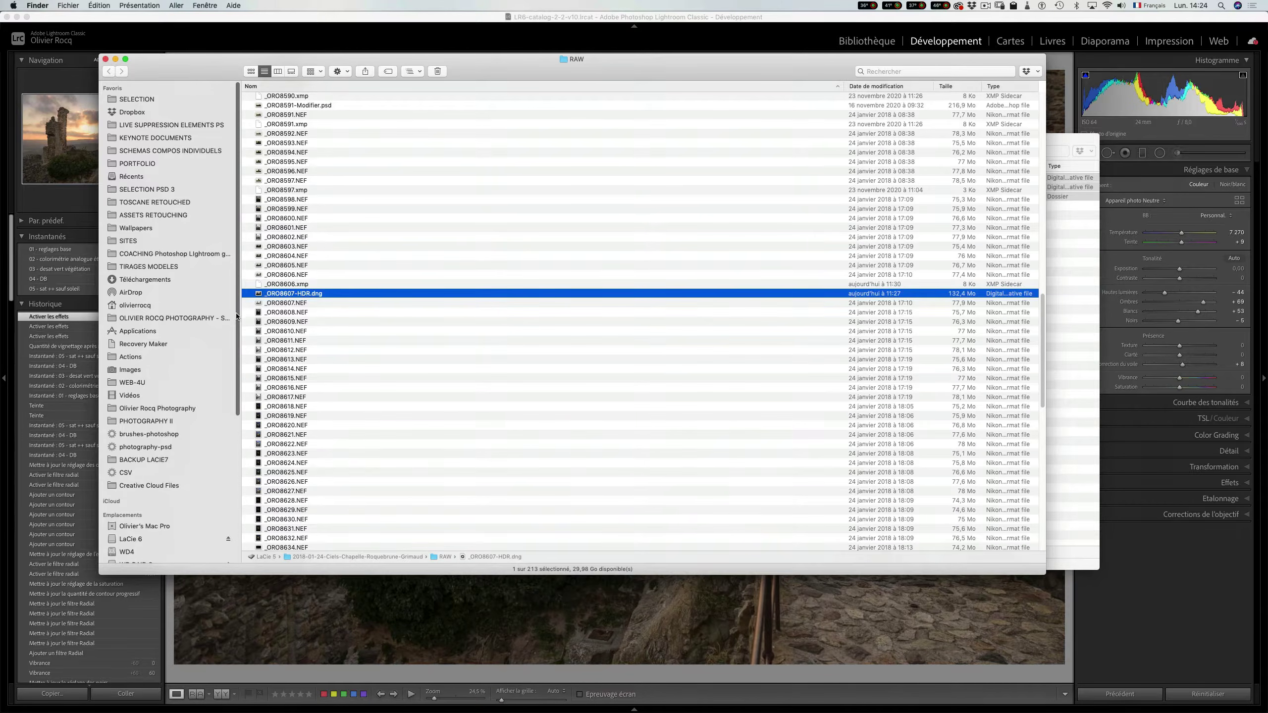
Step: Browse to the networked MacBook Pro and open the Images folder inside its home share
scroll(232, 464, down, 10)
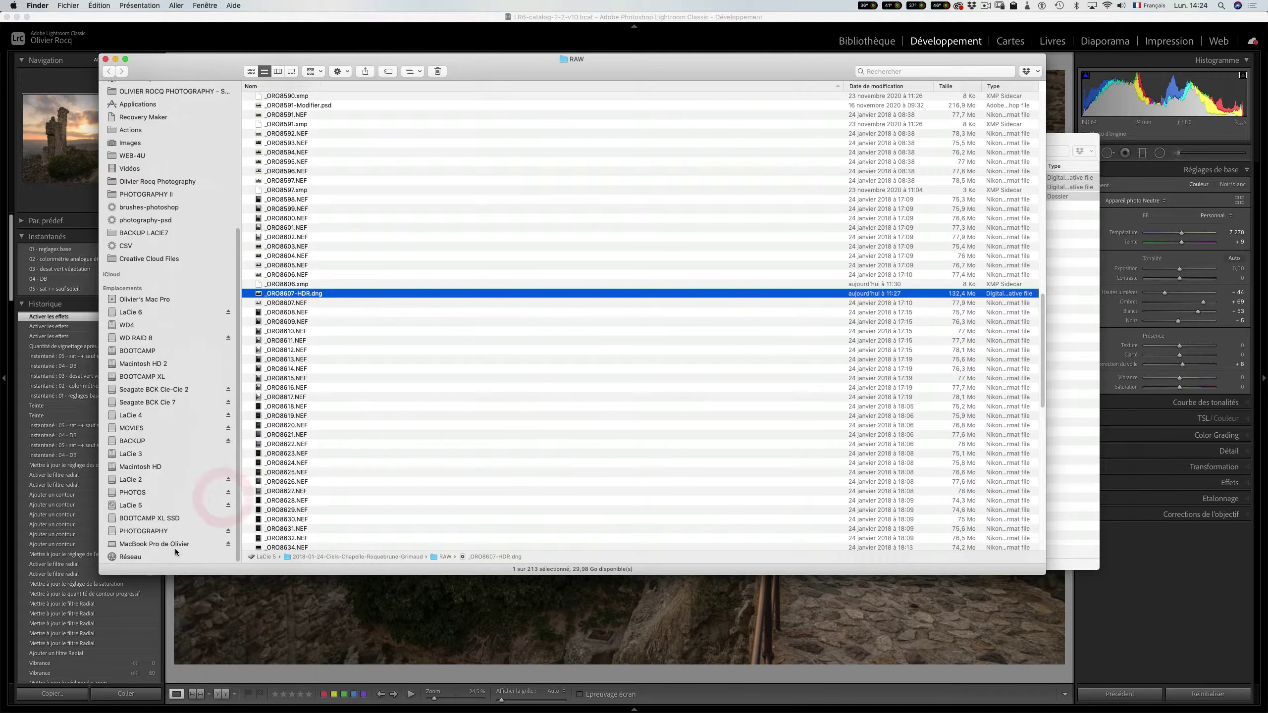
click(168, 545)
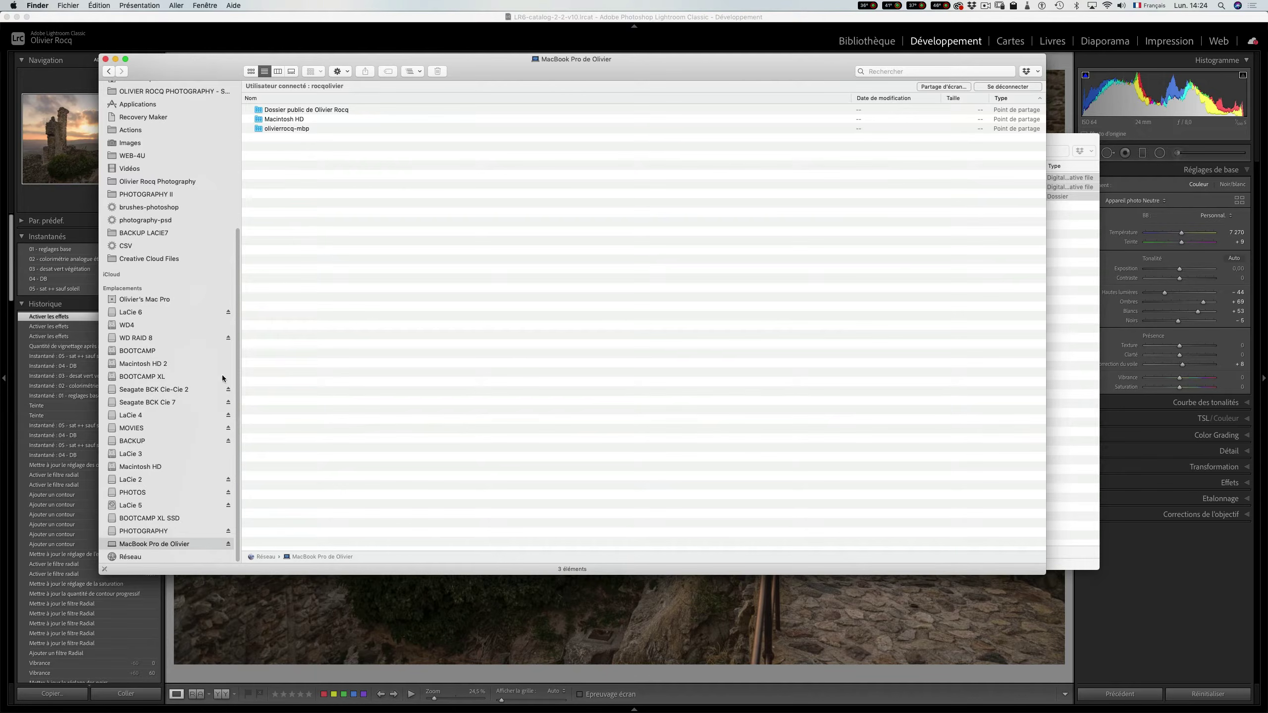
click(308, 129)
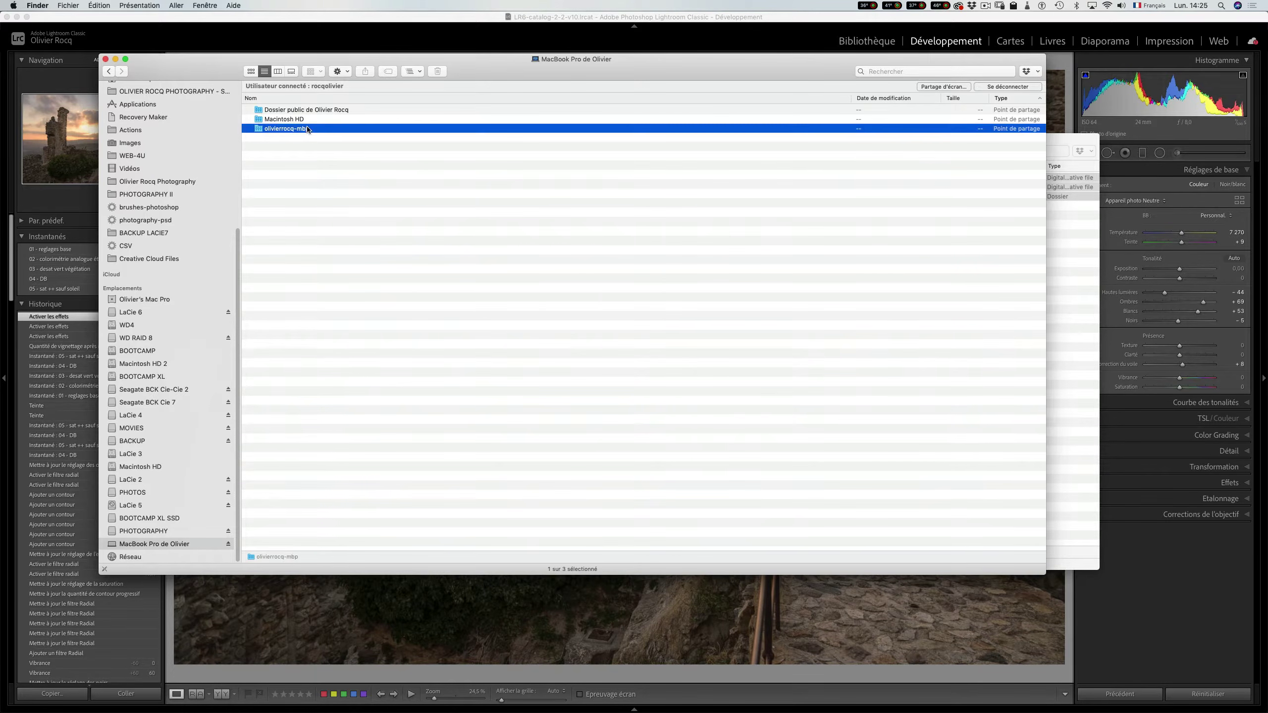
double_click(308, 130)
click(306, 163)
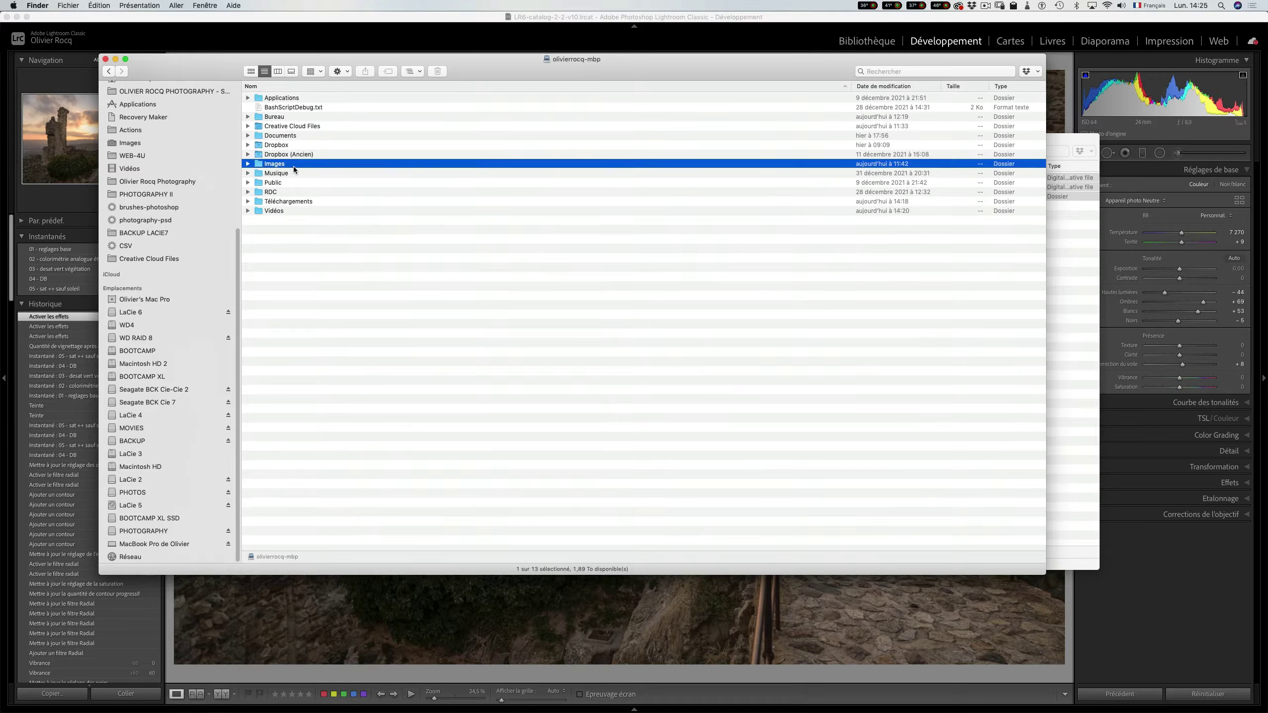
double_click(307, 161)
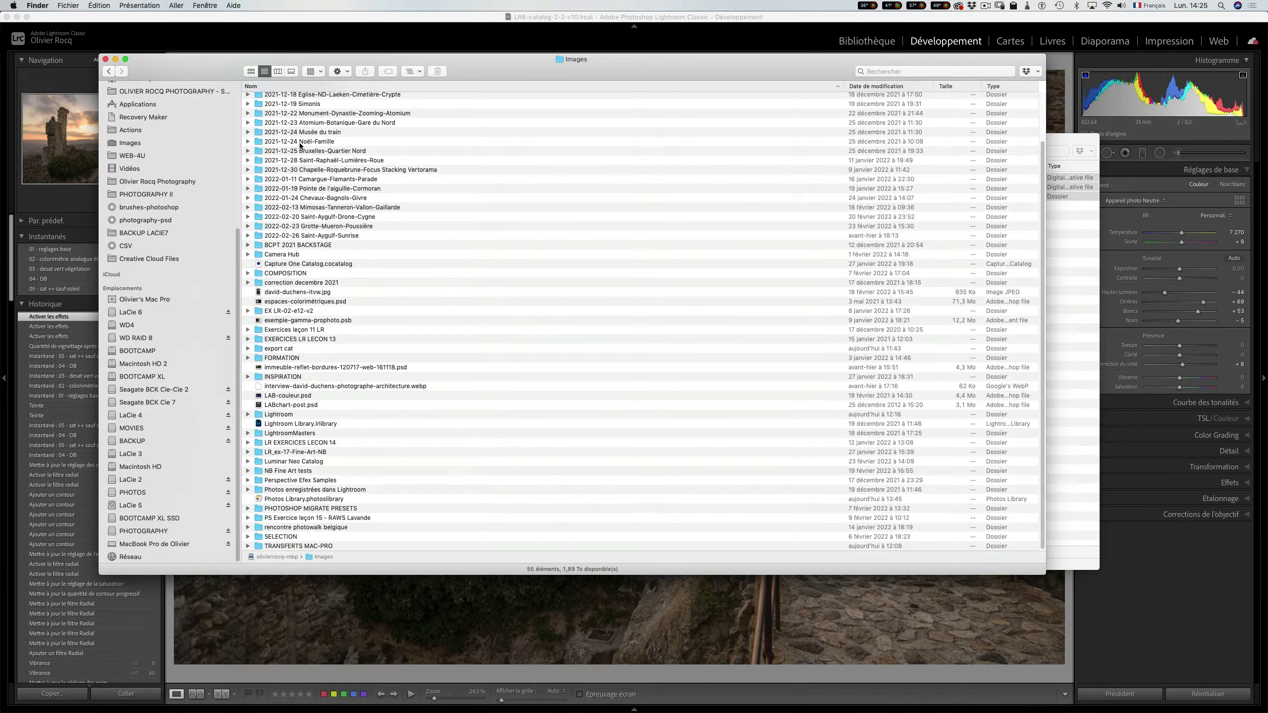
Step: Create a folder named "Transfert exercice leçon 21 Lightroom" in Images
key(shift+super+n)
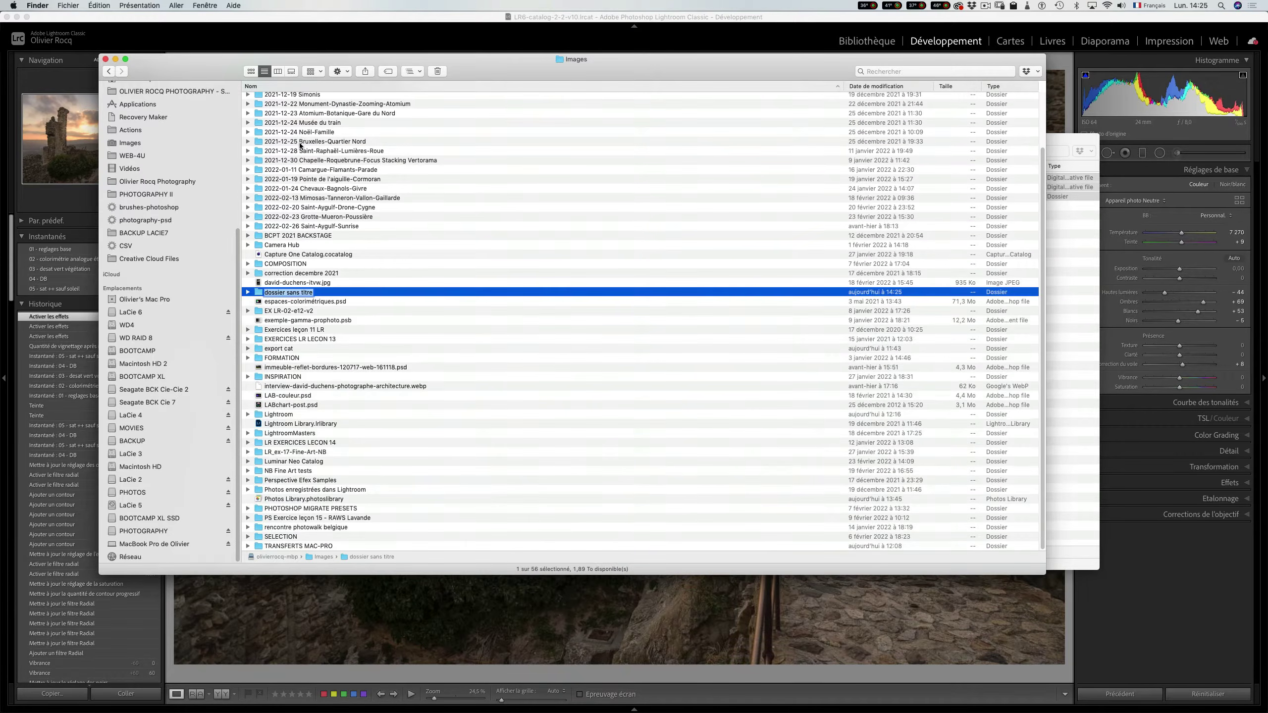
text(Transfert exercice leçon )
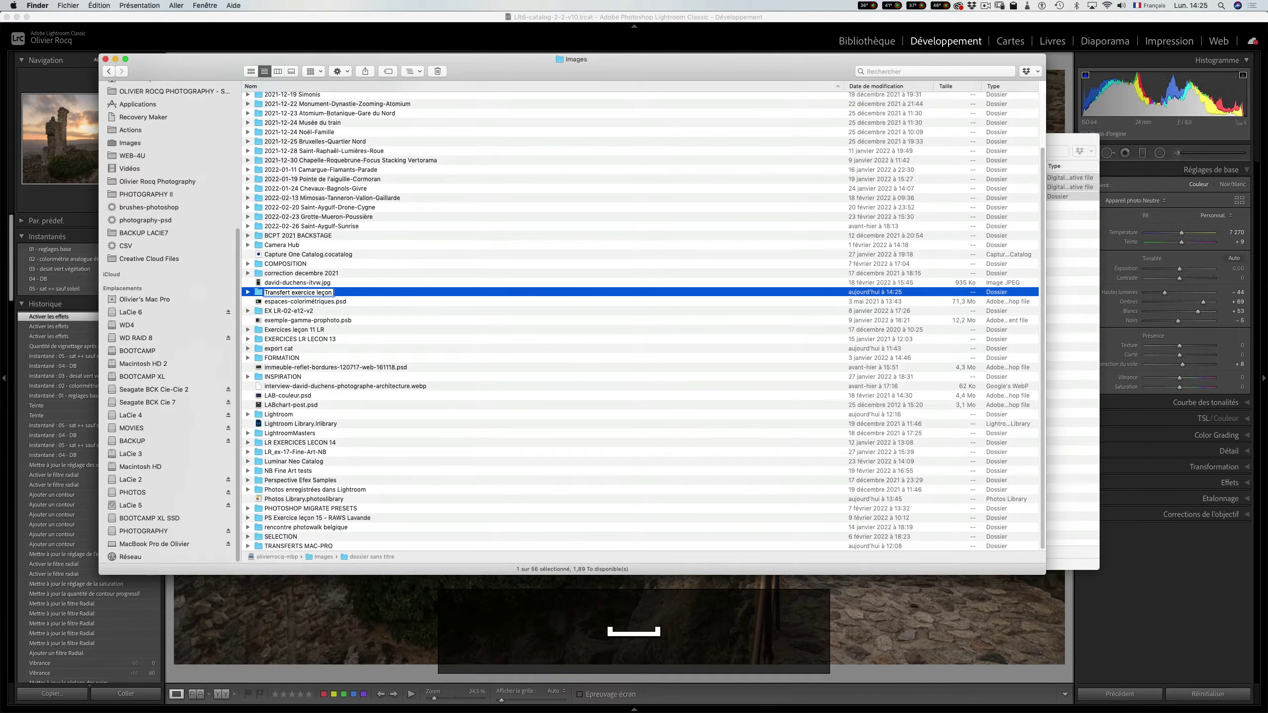
text(21 Lightroom)
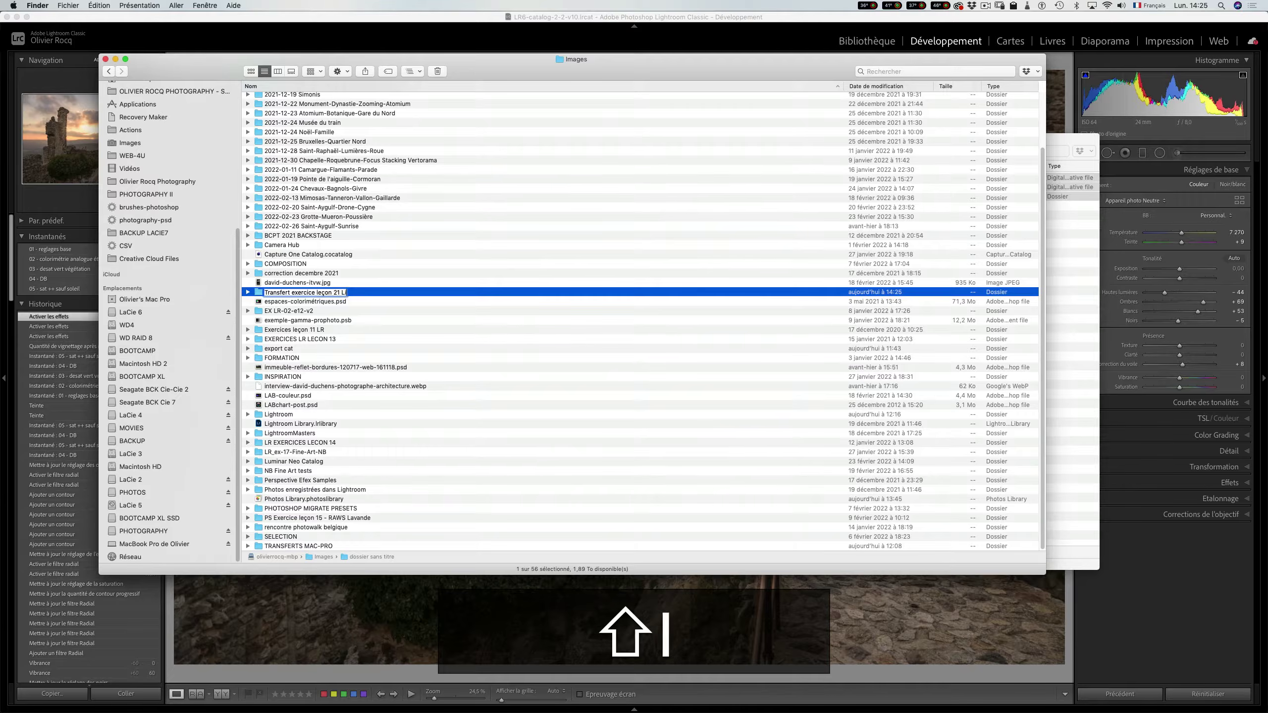
key(Return)
Step: Open the new transfer folder and paste the copied _ORO8607-HDR.dng into it
key(super+o)
super+click(545, 58)
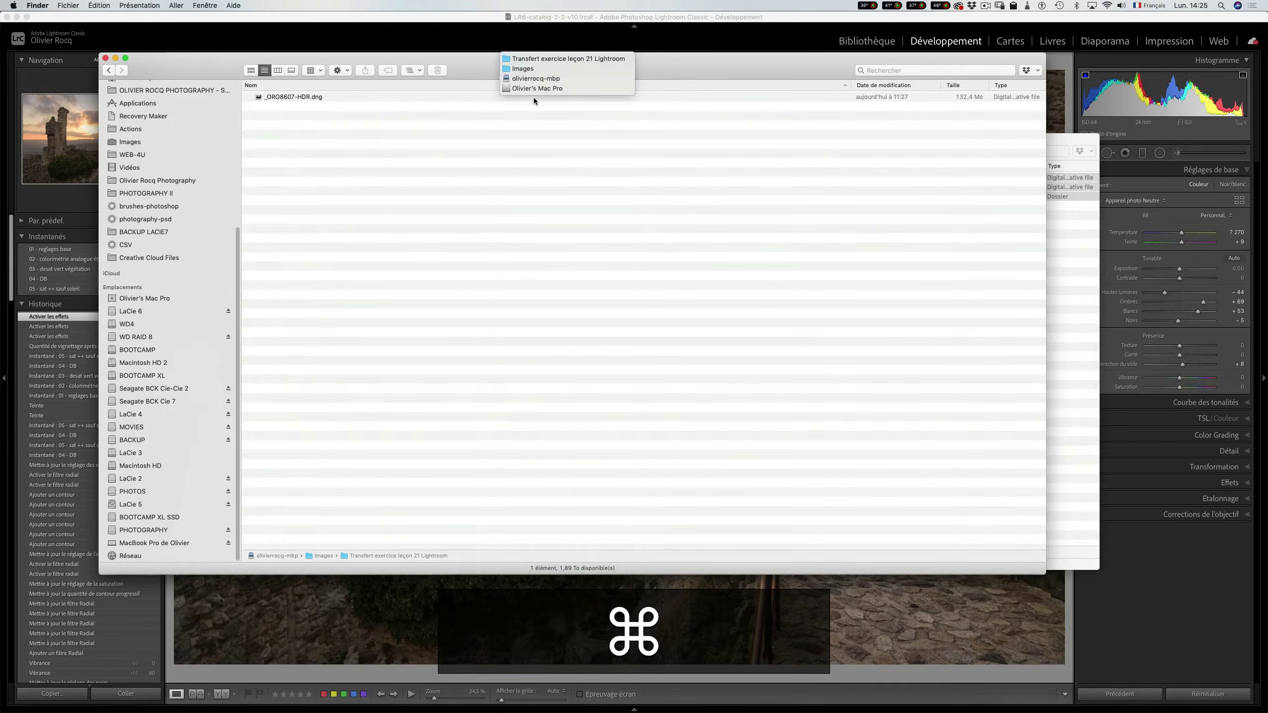
click(482, 218)
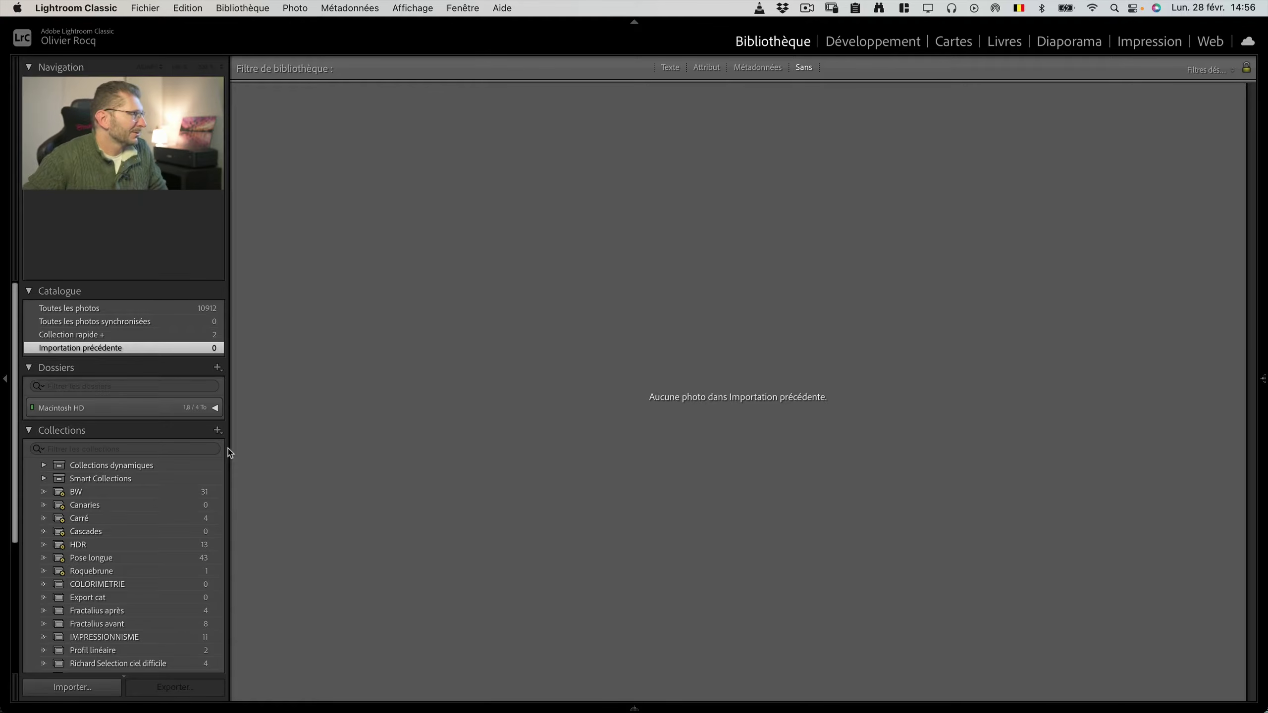
Step: In the MacBook Pro's Lightroom Classic, add the folder "Transfert exercice leçon 21 Lightroom" from Images to the library folders
key(slash)
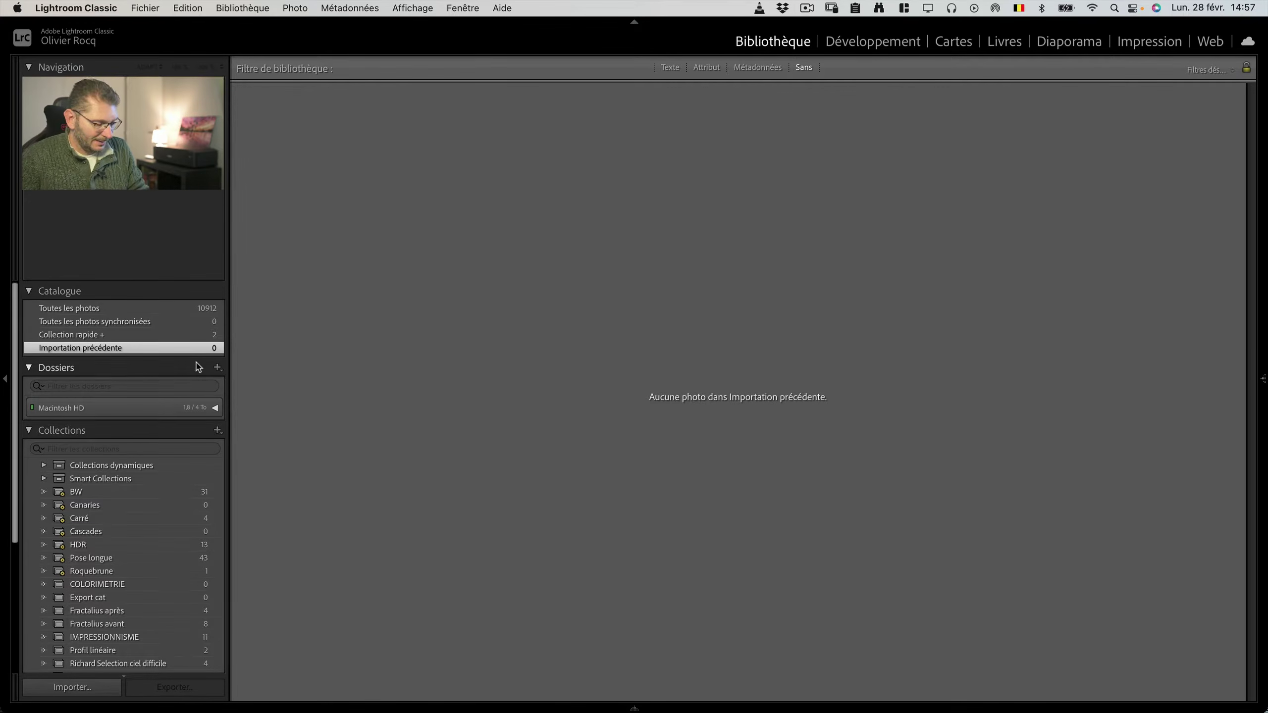
click(217, 368)
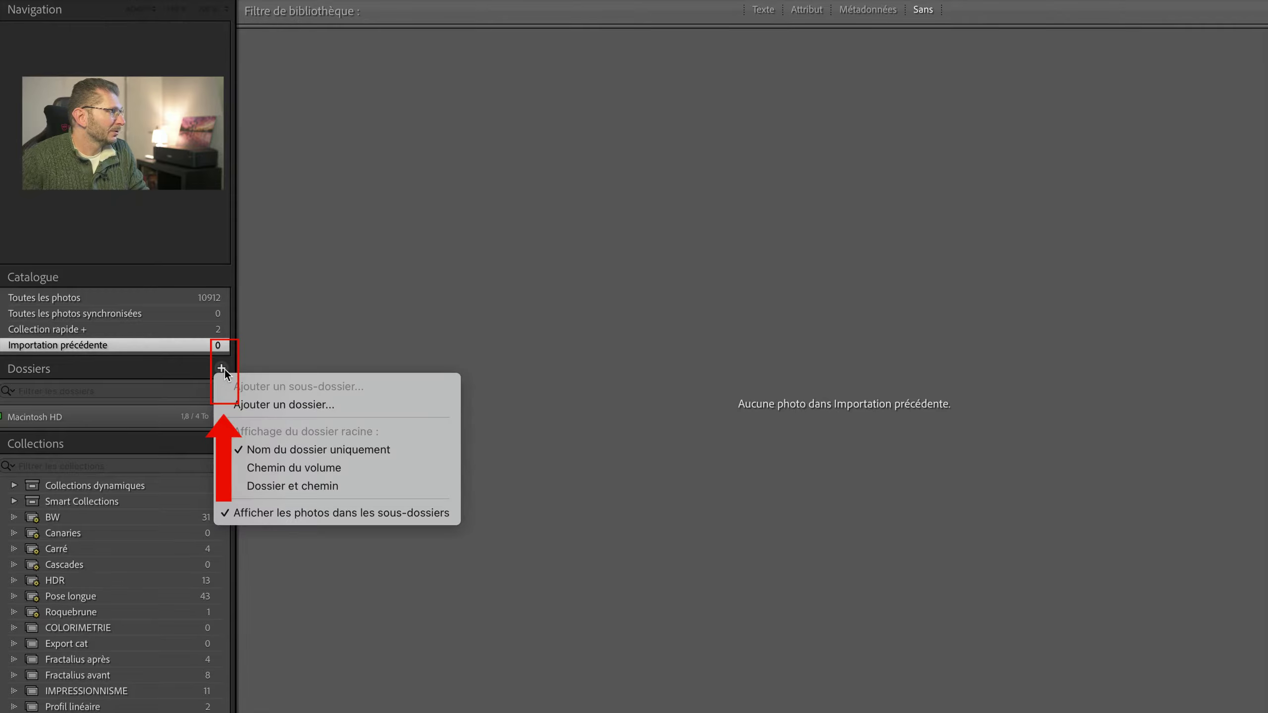
click(248, 408)
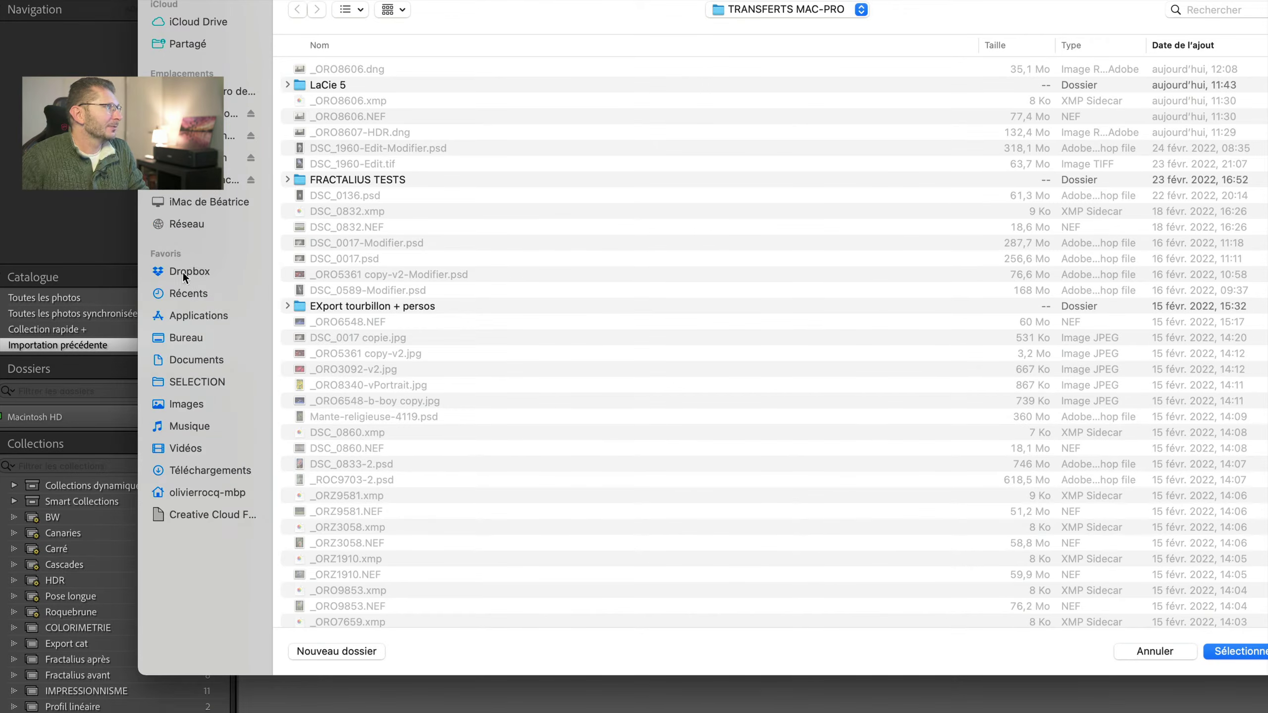
click(193, 407)
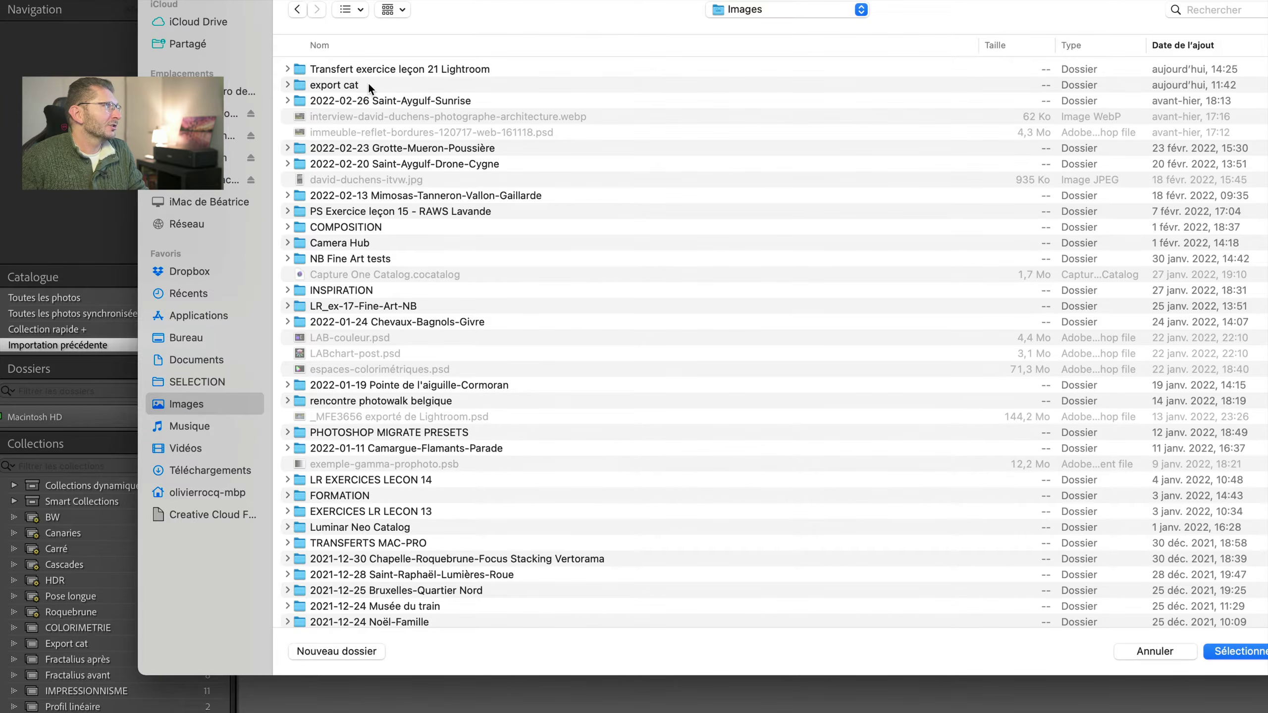
click(372, 70)
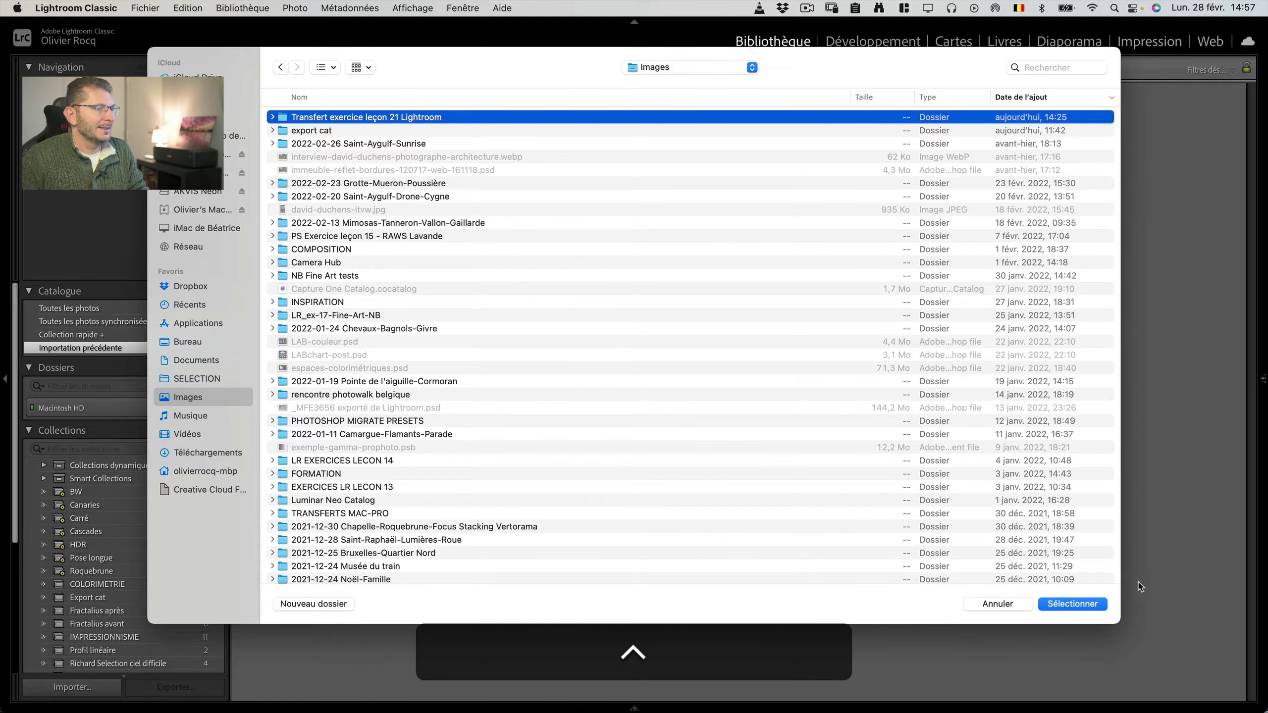
click(1091, 603)
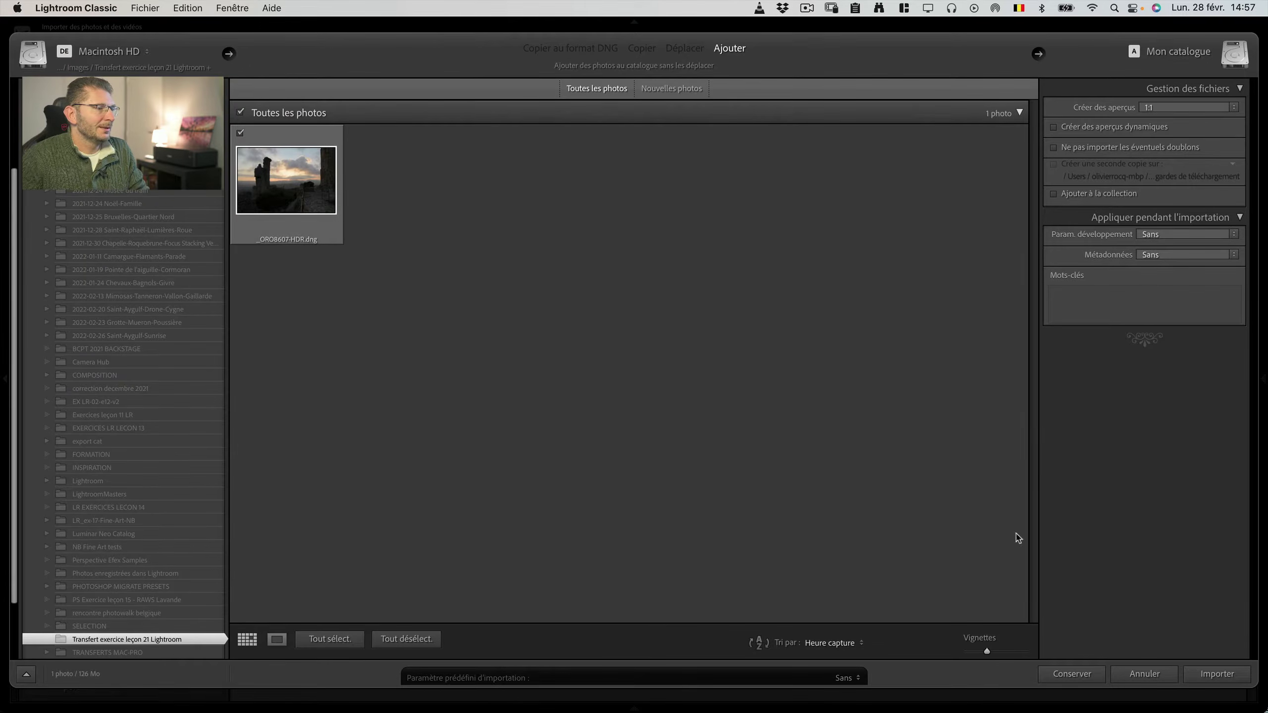
Step: Import _ORO8607-HDR.dng into the catalogue and open it in the Develop module
click(1232, 678)
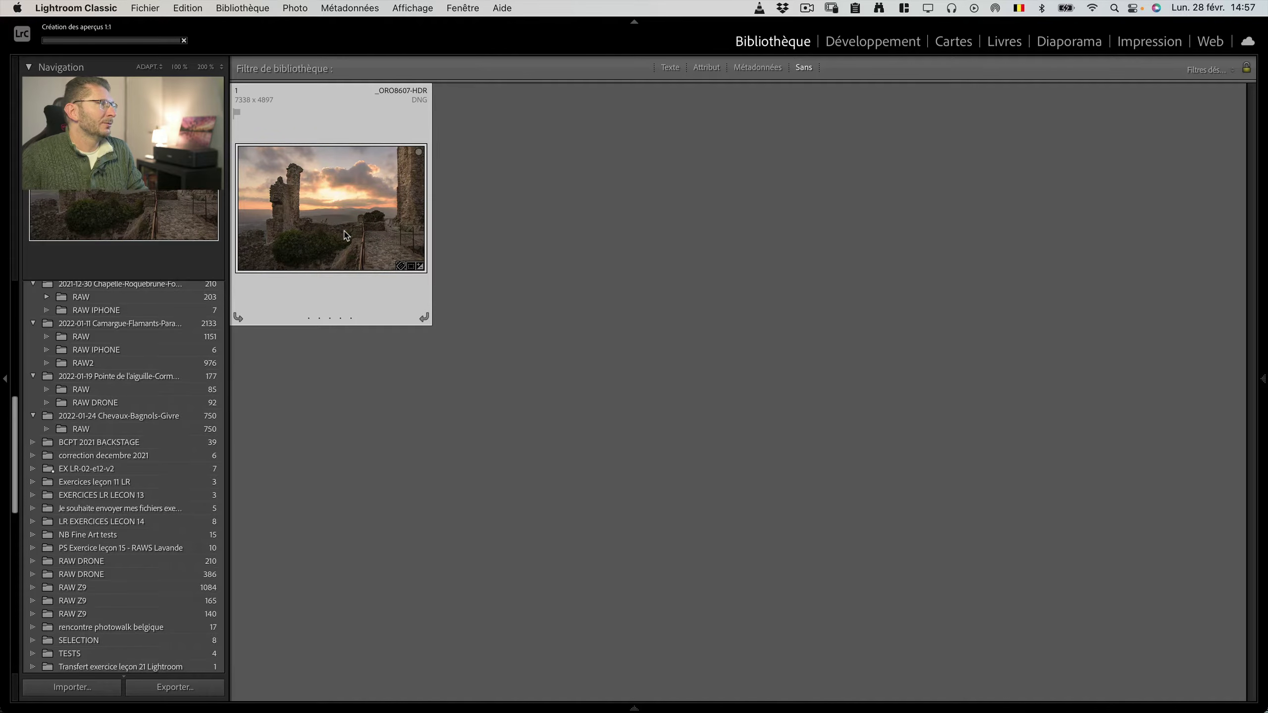
key(d)
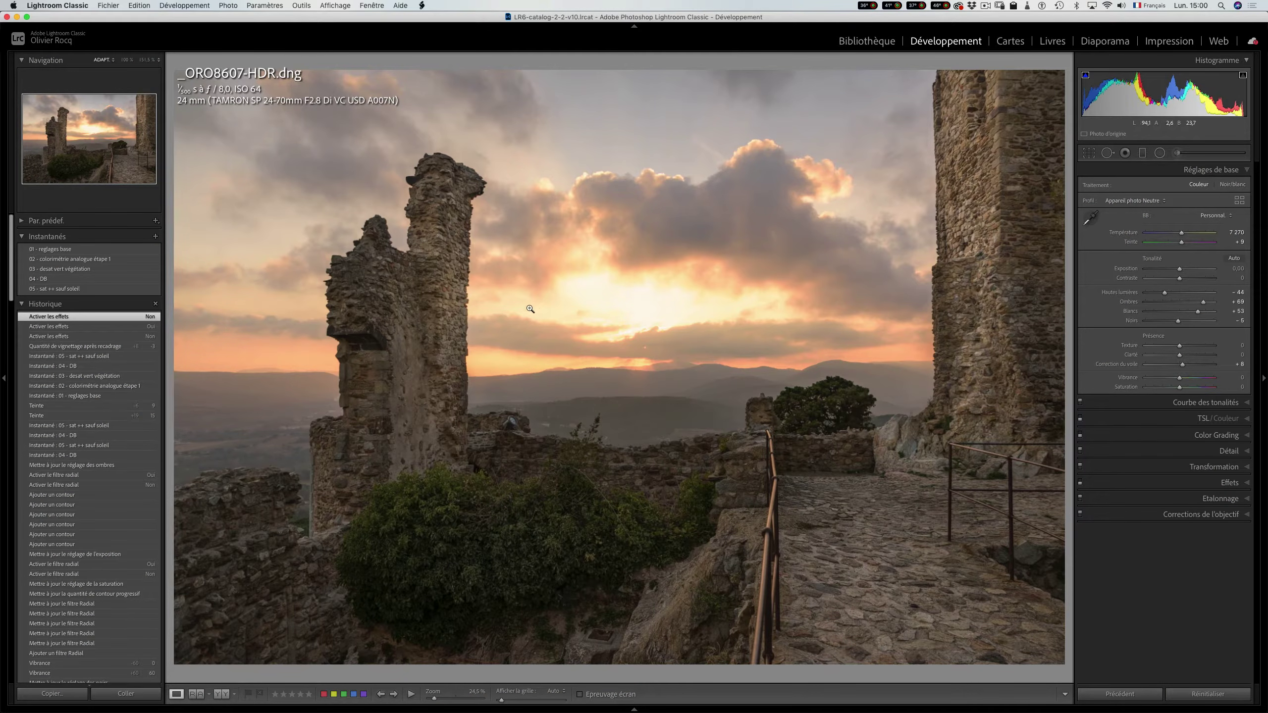
Step: On the source computer, save the metadata of _ORO8607-HDR.dng to the file
key(super+s)
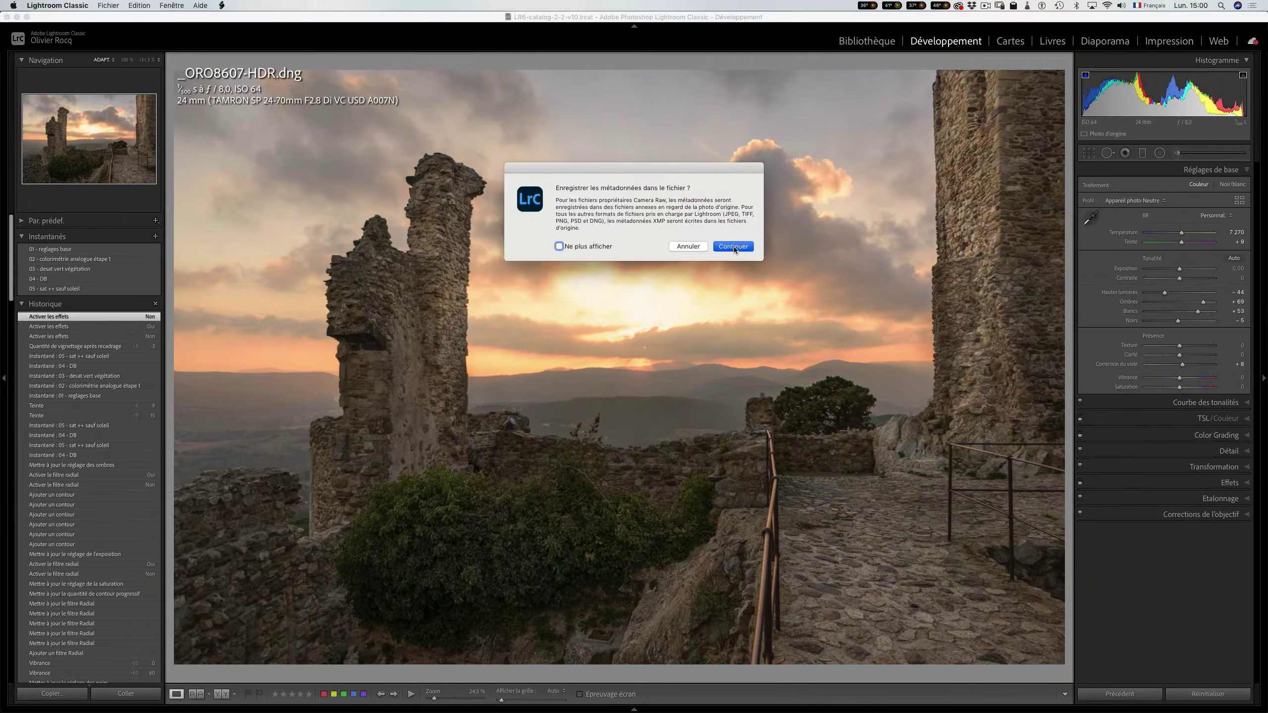
click(832, 270)
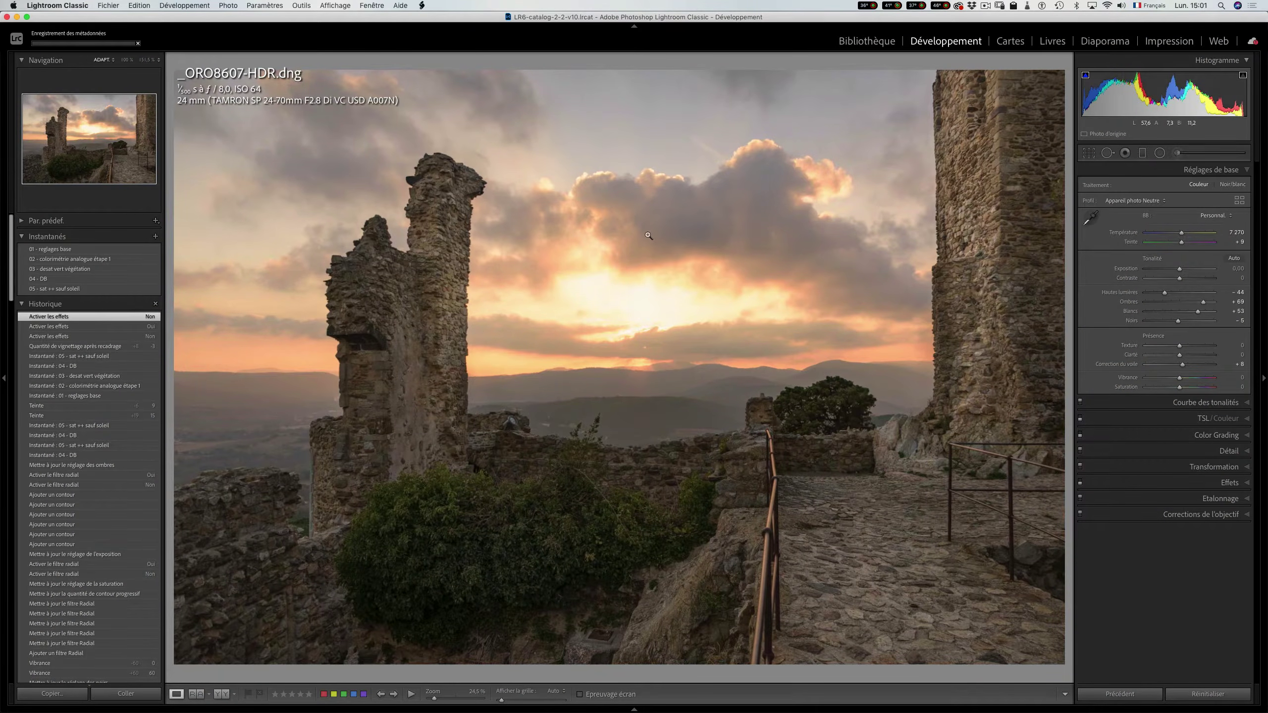
Step: Reveal and copy the updated _ORO8607-HDR.dng, then paste it into "Transfert exercice leçon 21 Lightroom", keeping both files
key(super+r)
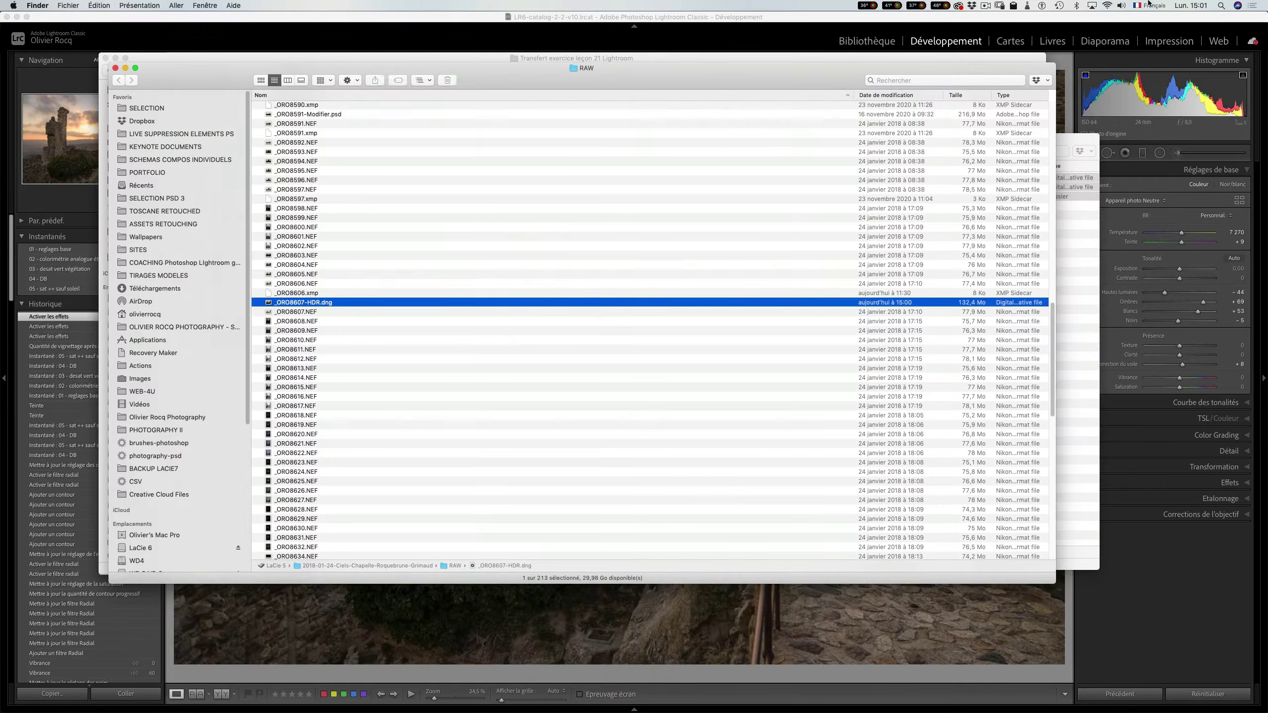
key(super+c)
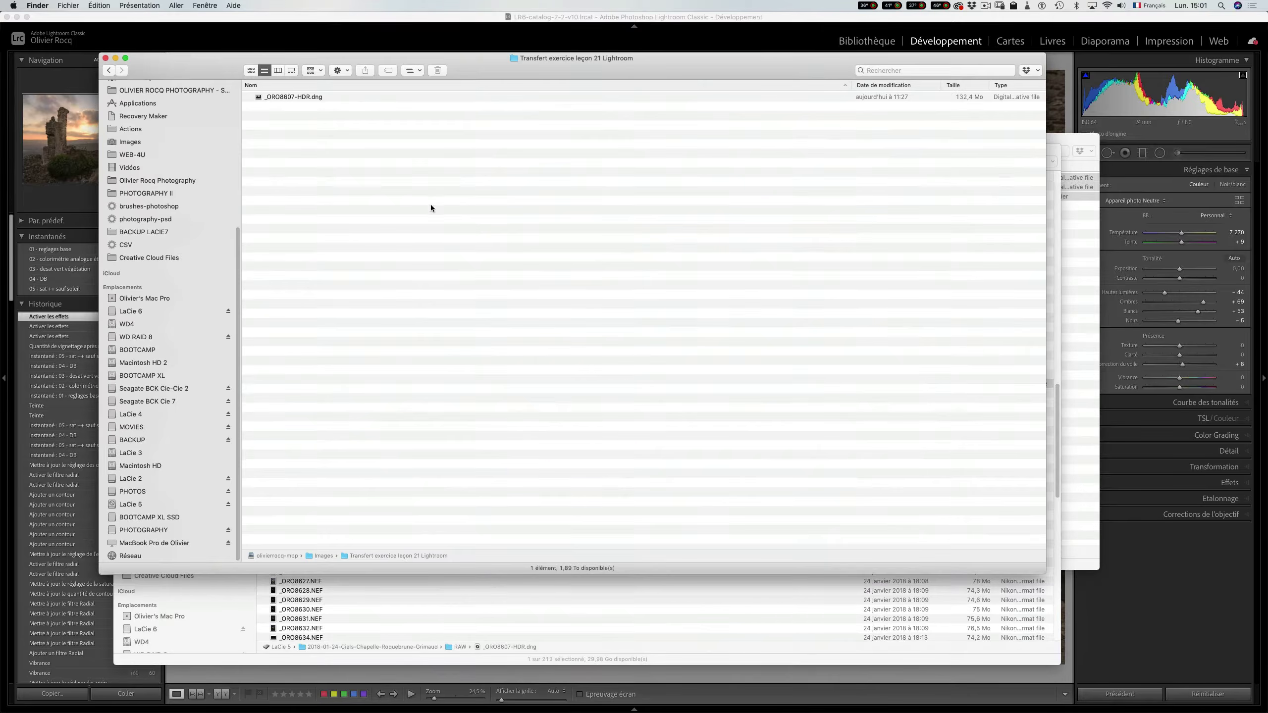
key(super+v)
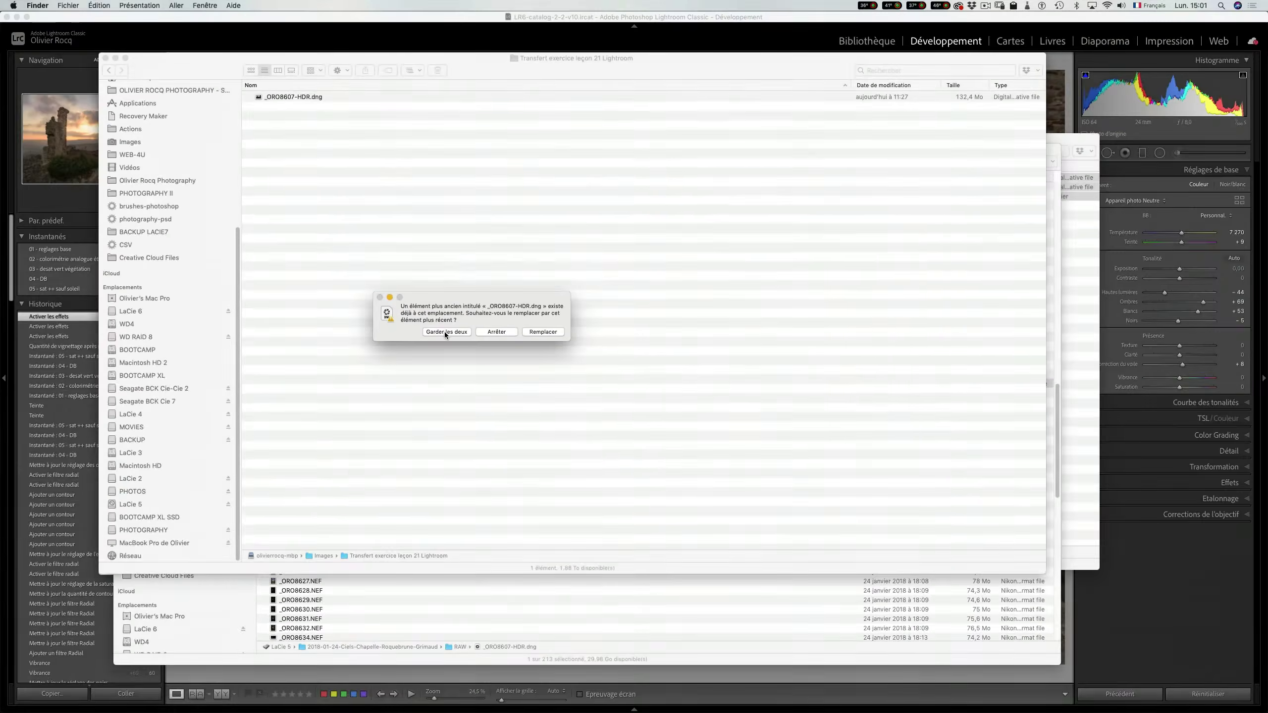
click(442, 331)
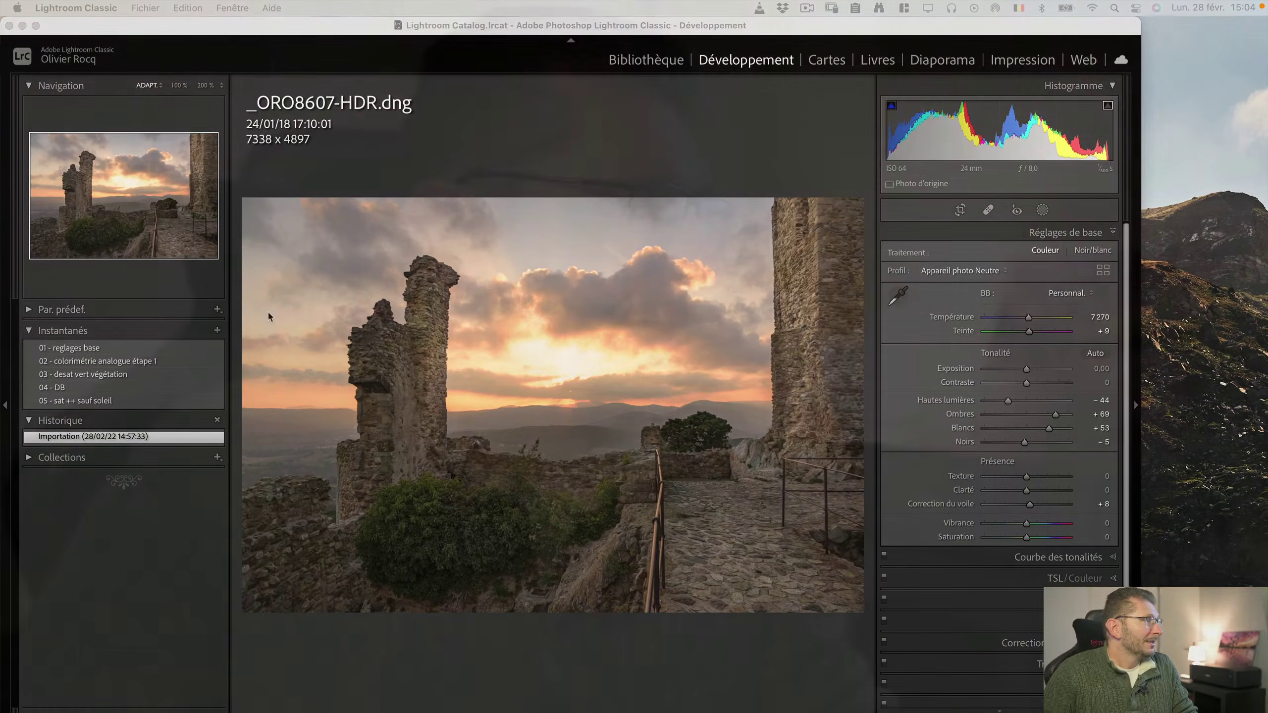
Step: In the MacBook Pro's library, synchronise the folder "Transfert exercice leçon 21 Lightroom", importing new photos and scanning for metadata updates
click(433, 127)
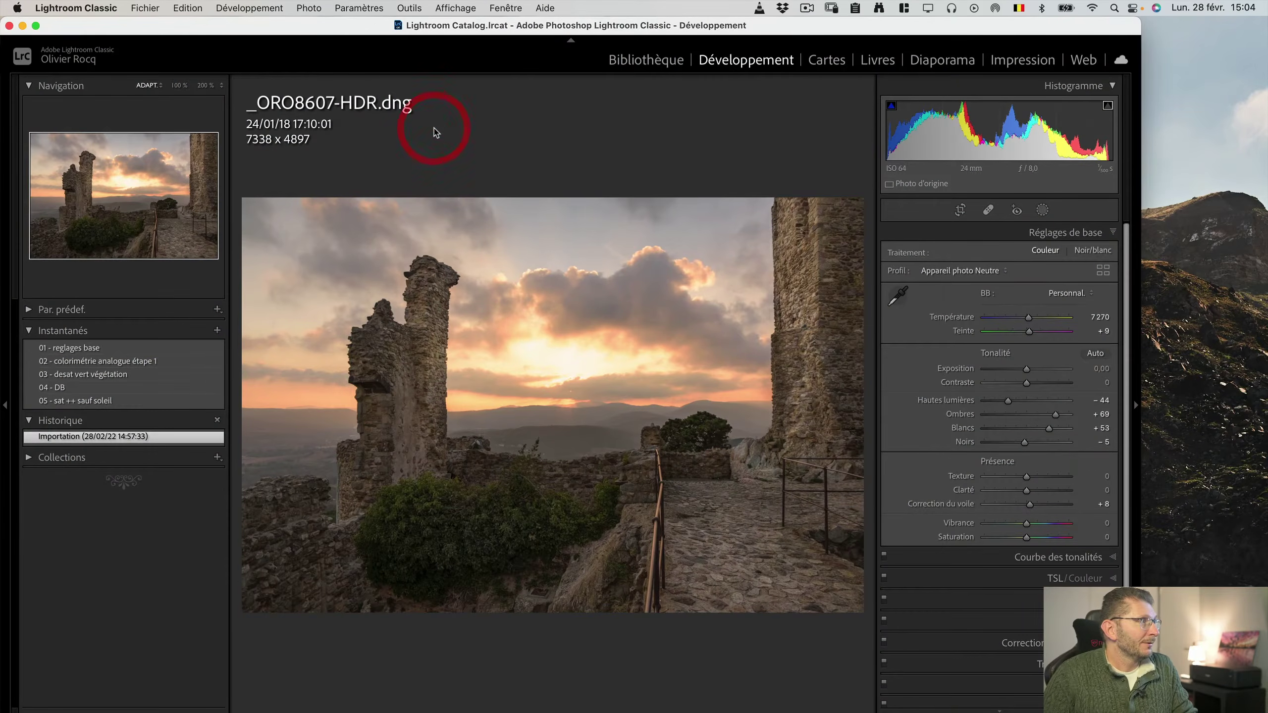
click(656, 64)
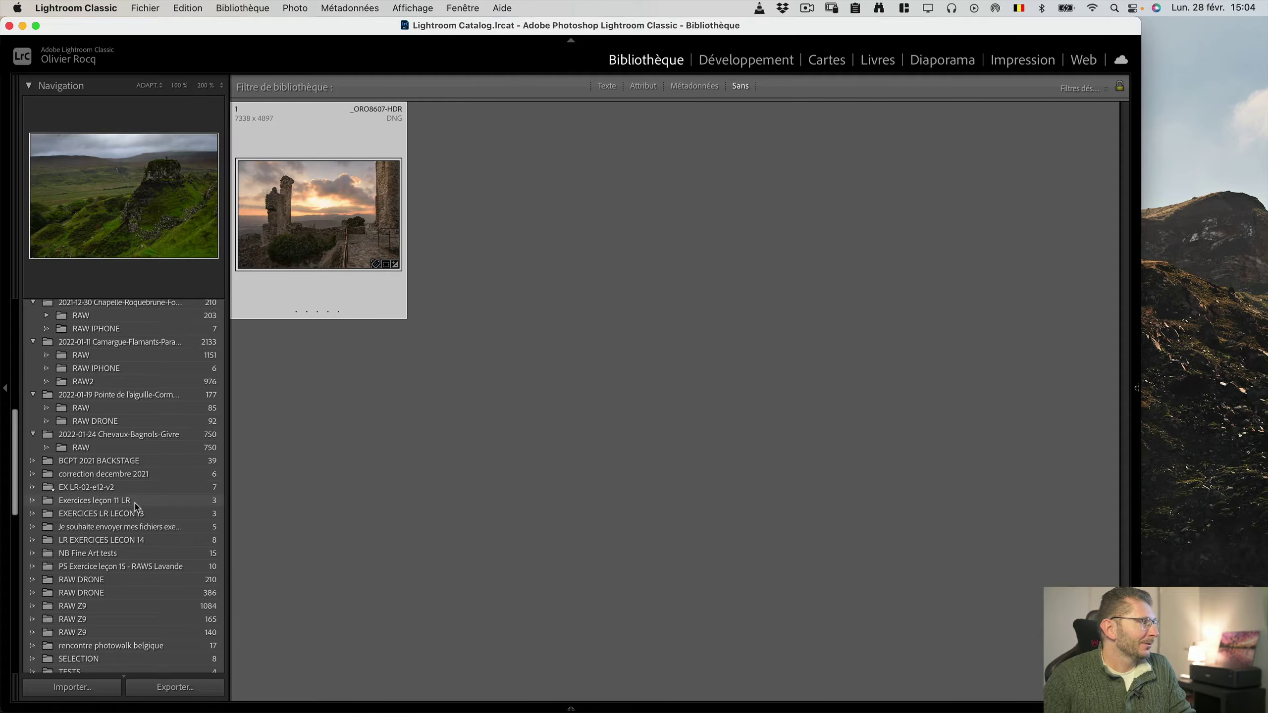
scroll(124, 527, down, 5)
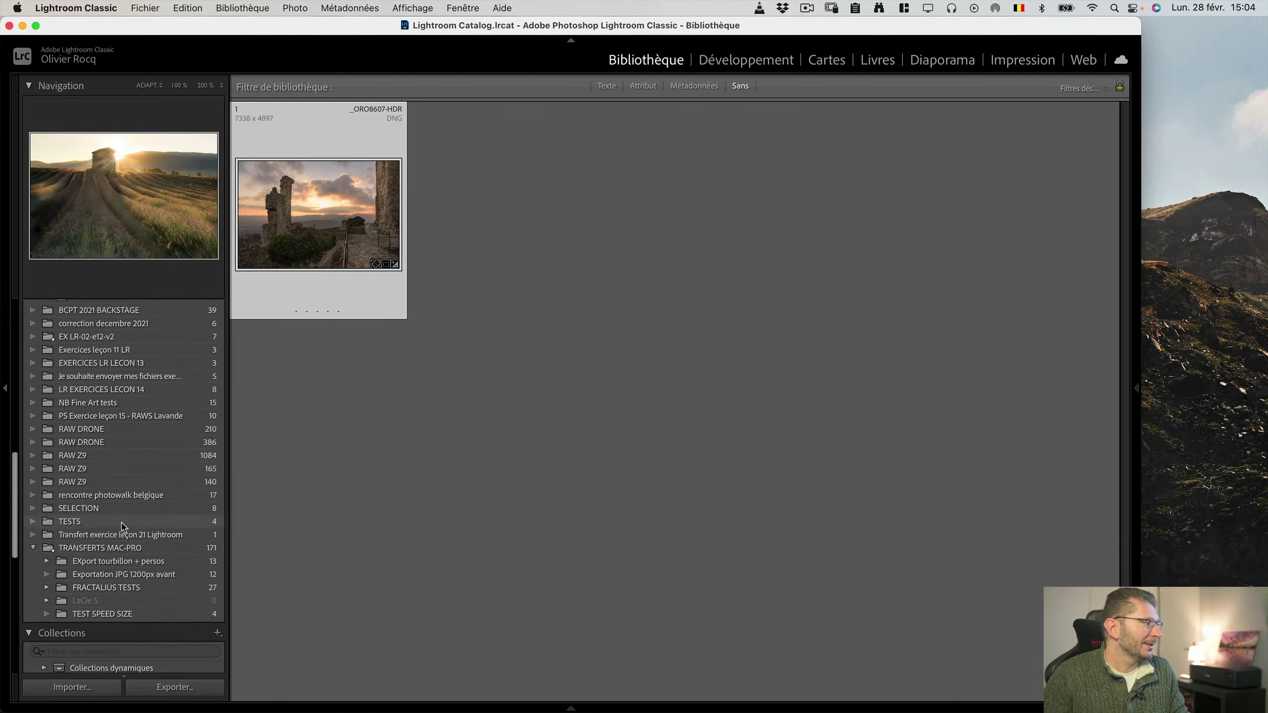
scroll(128, 523, up, 5)
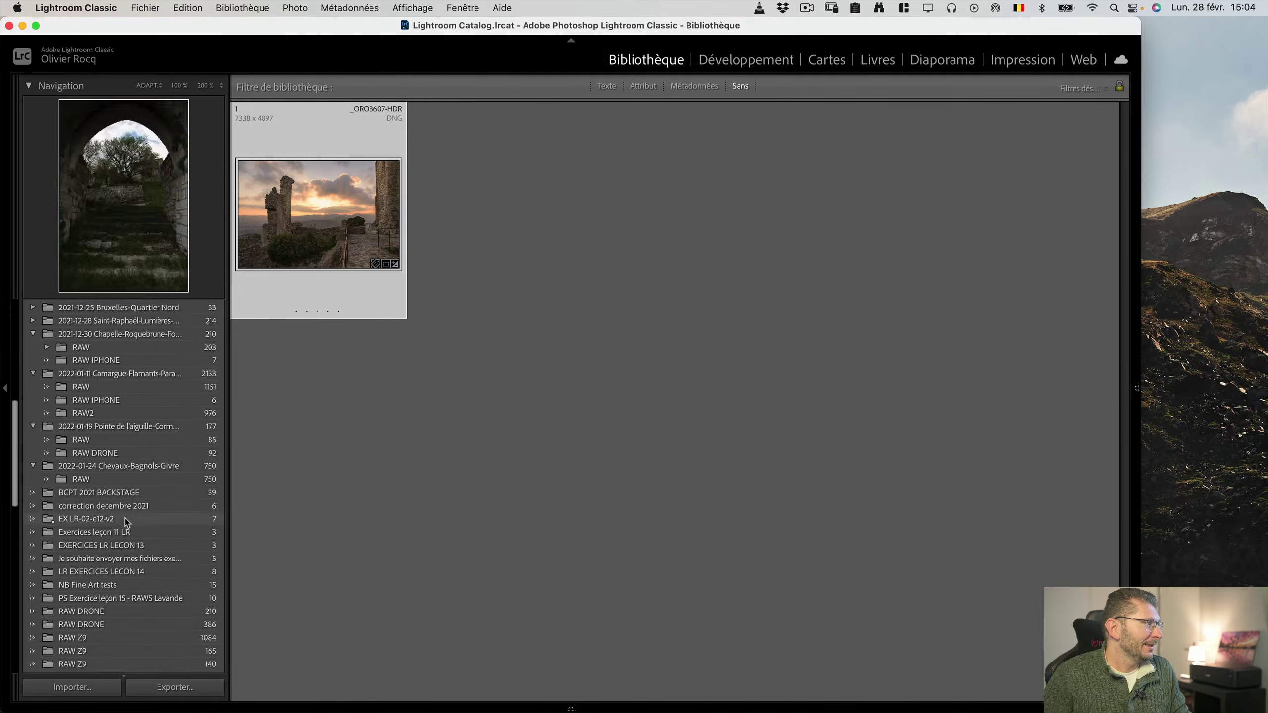
scroll(127, 522, down, 10)
scroll(128, 522, up, 1)
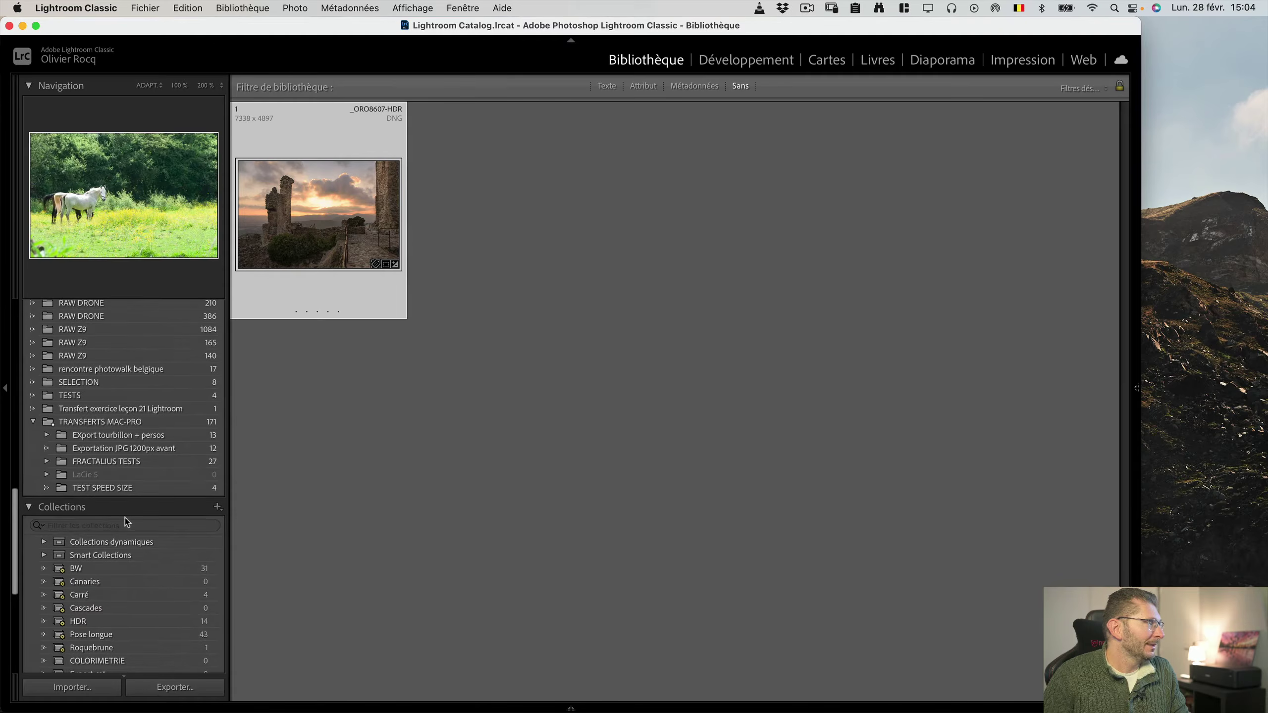
click(131, 413)
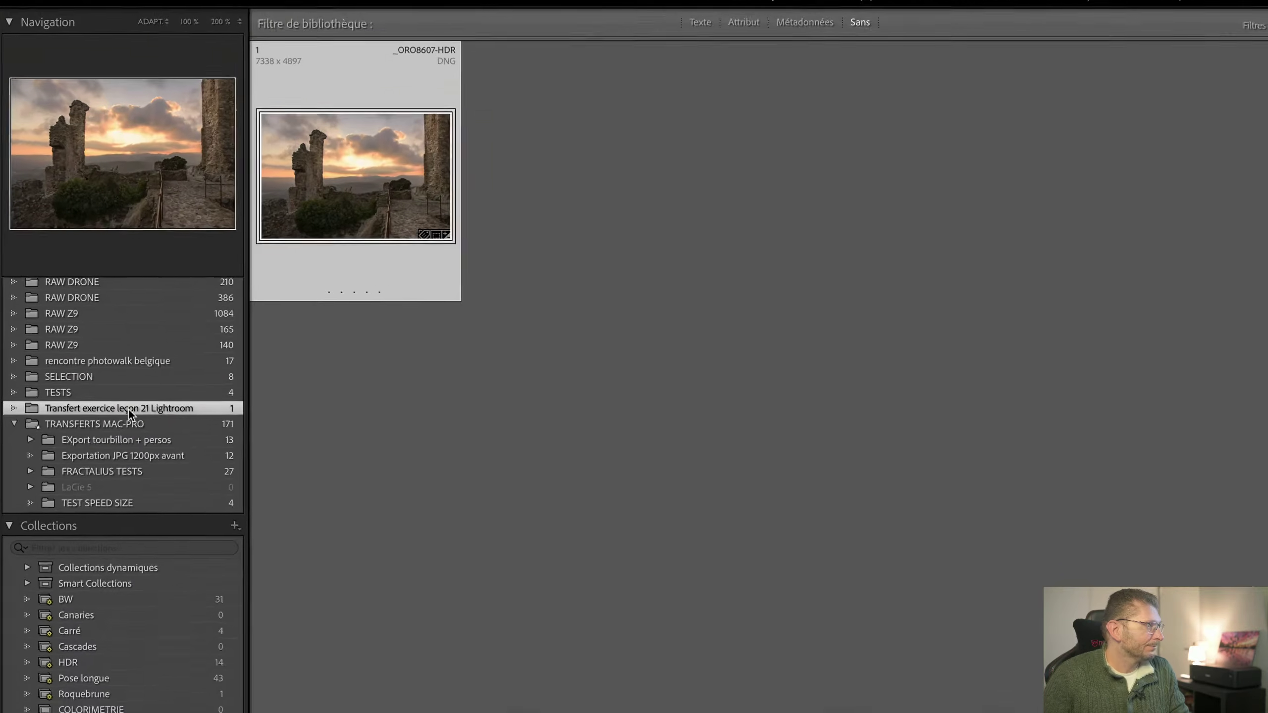
right_click(130, 411)
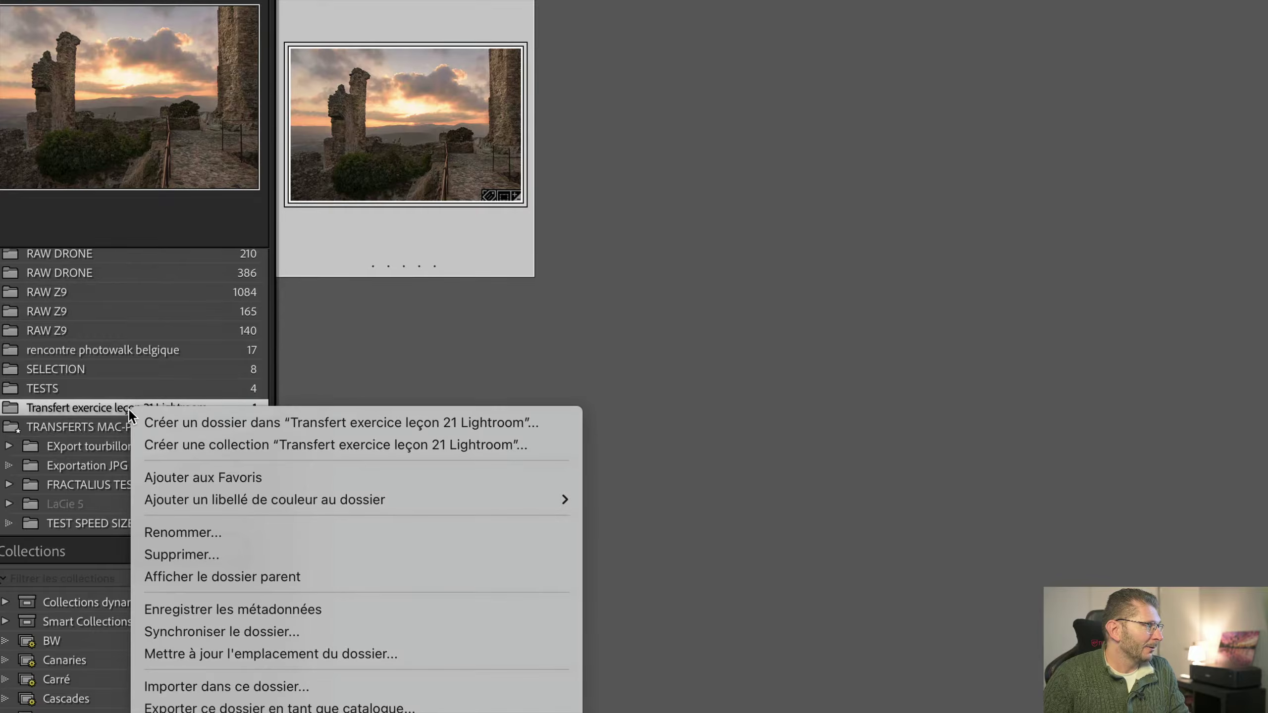
click(198, 637)
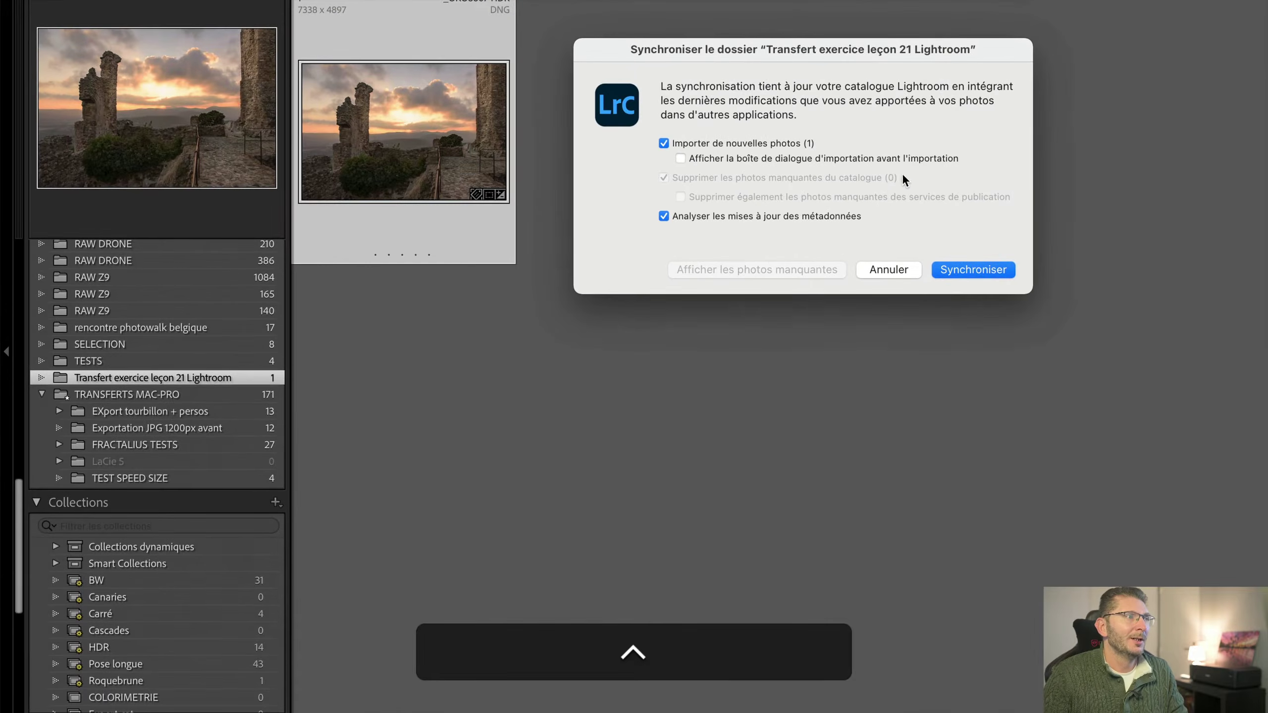
click(967, 274)
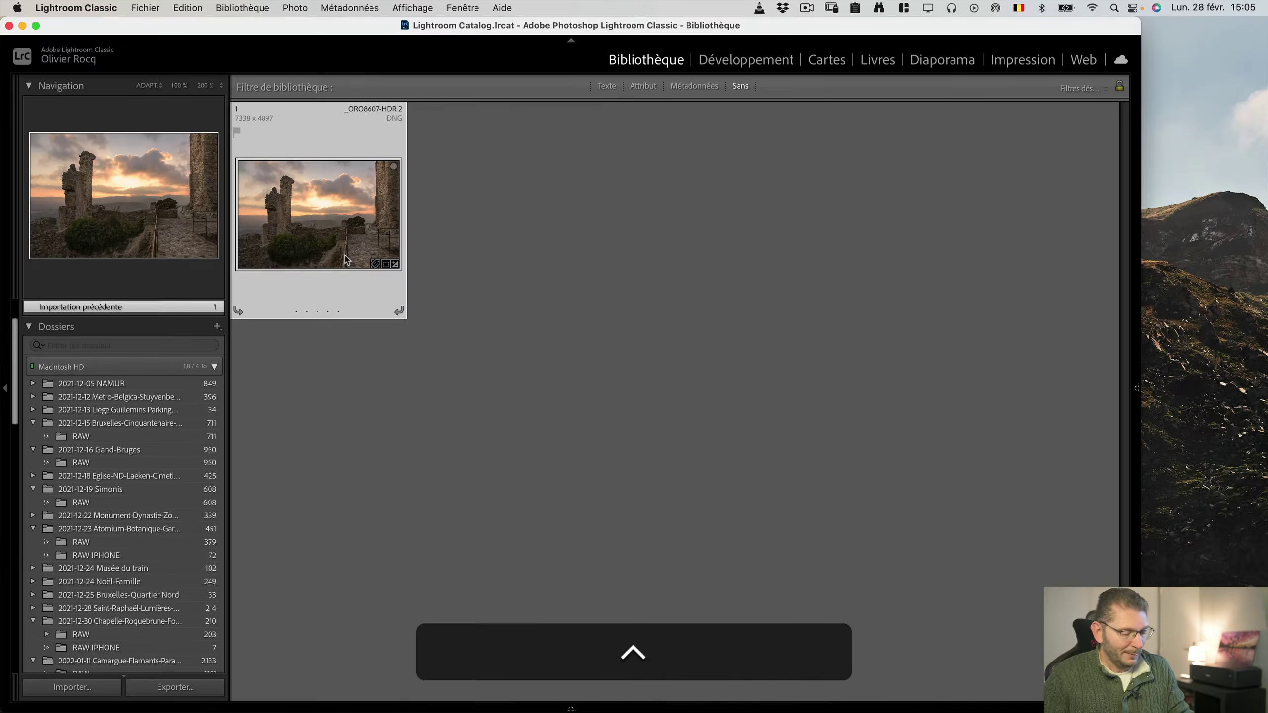
Step: Open the imported _ORO8607-HDR 2.dng in the Develop module and make the Lightroom window full screen
key(d)
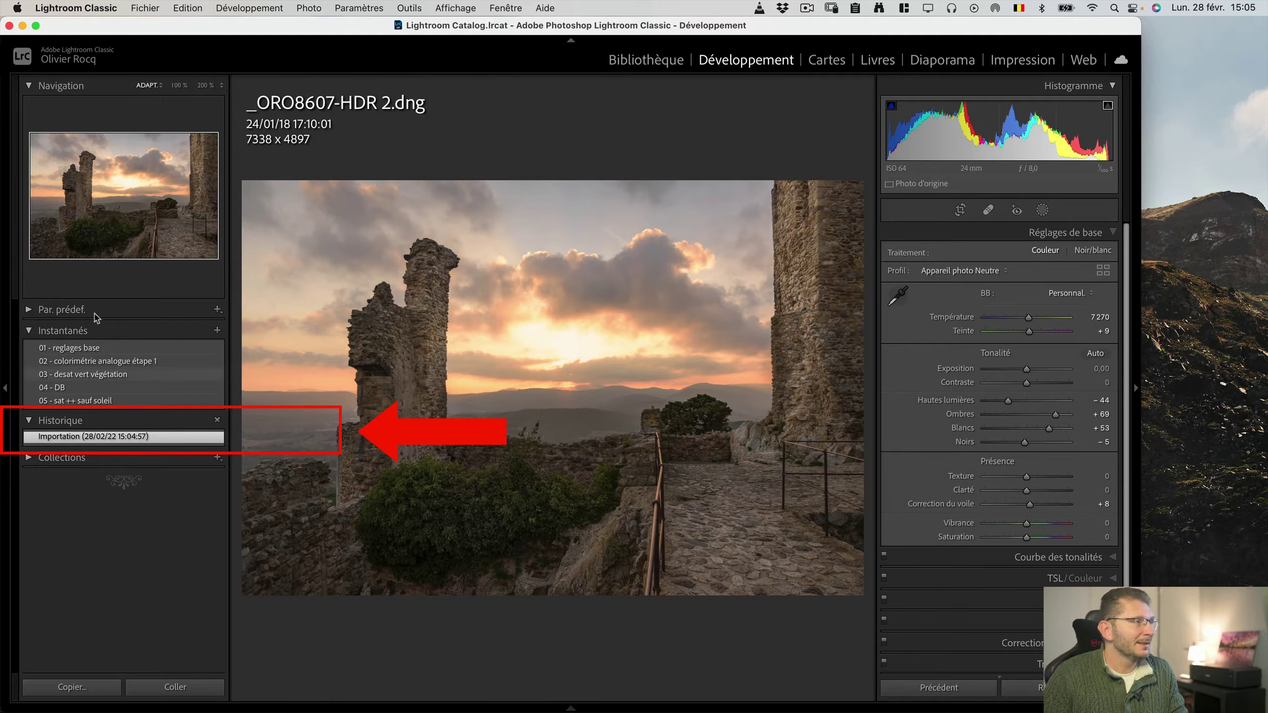
click(36, 25)
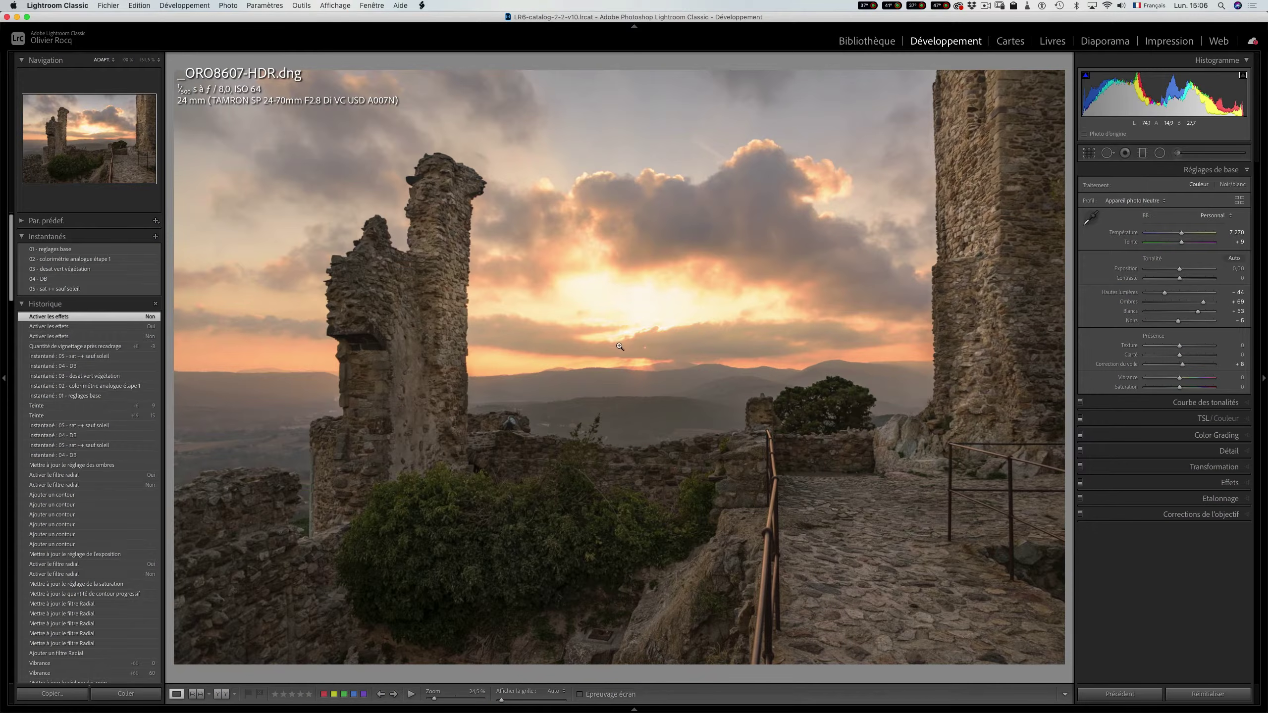
Step: On the source computer, open _ORO8606.NEF in the Develop module and save its metadata to the file
key(g)
double_click(870, 235)
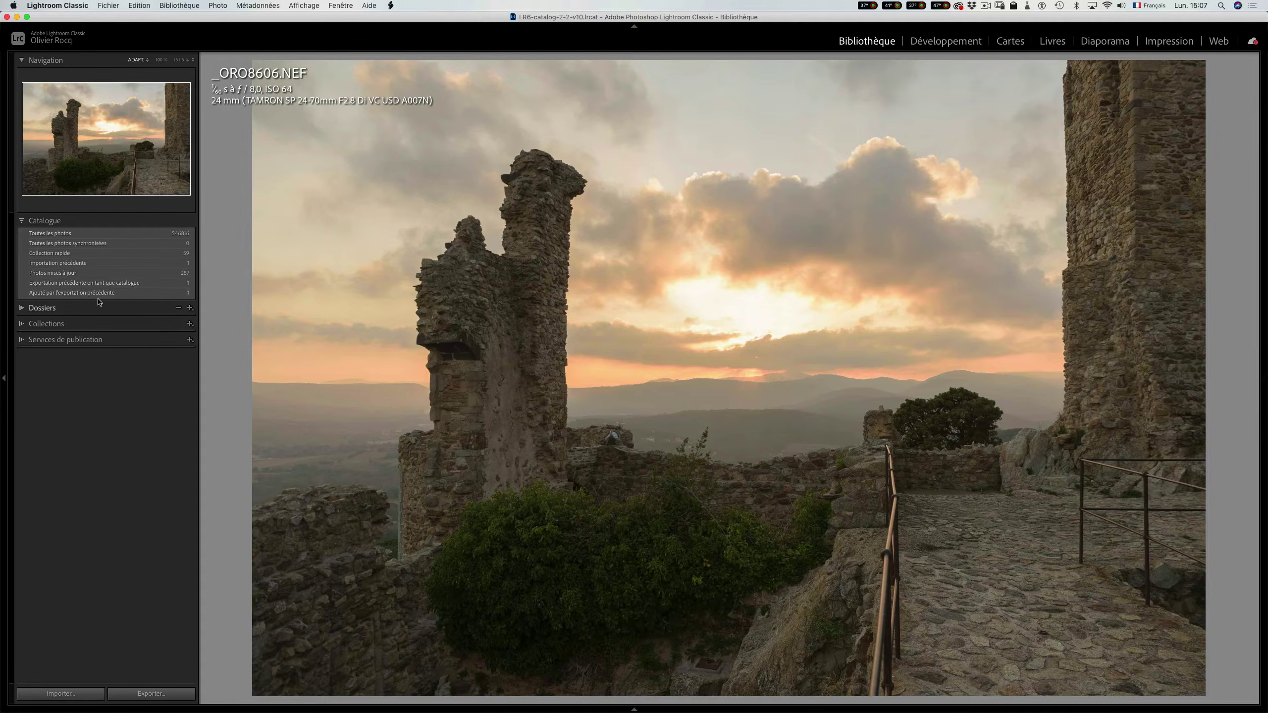
key(d)
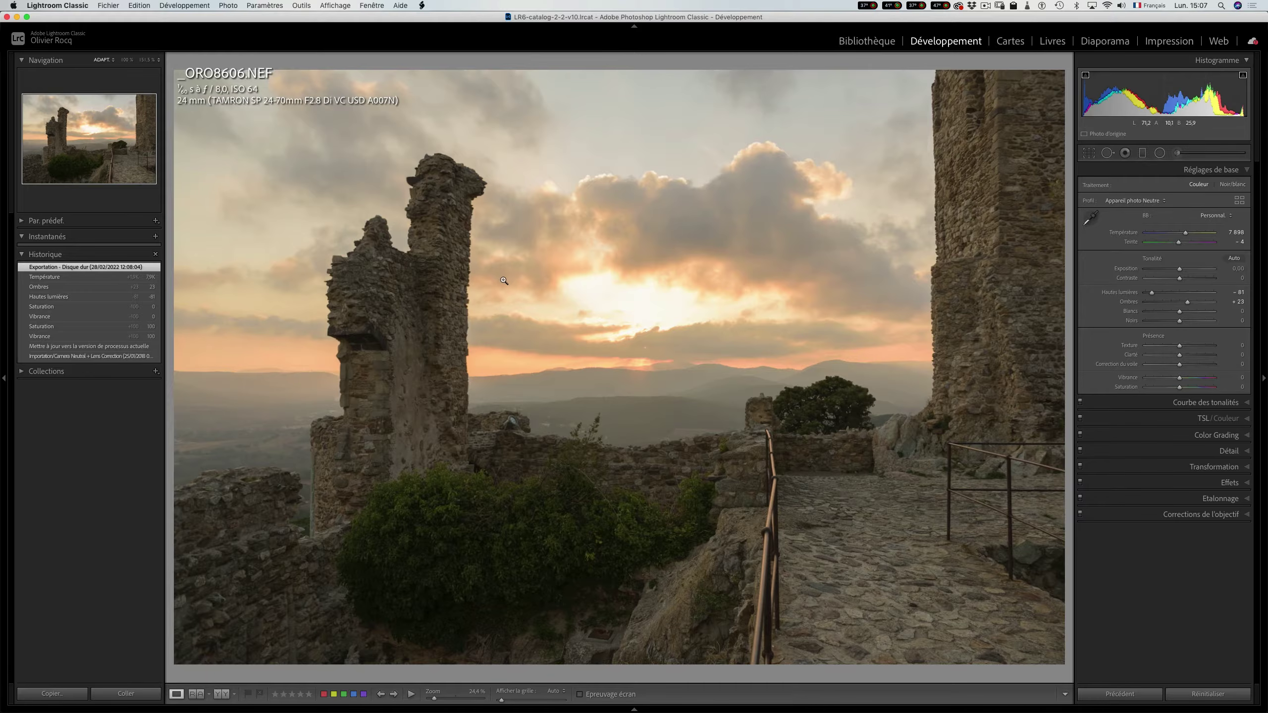
key(super+s)
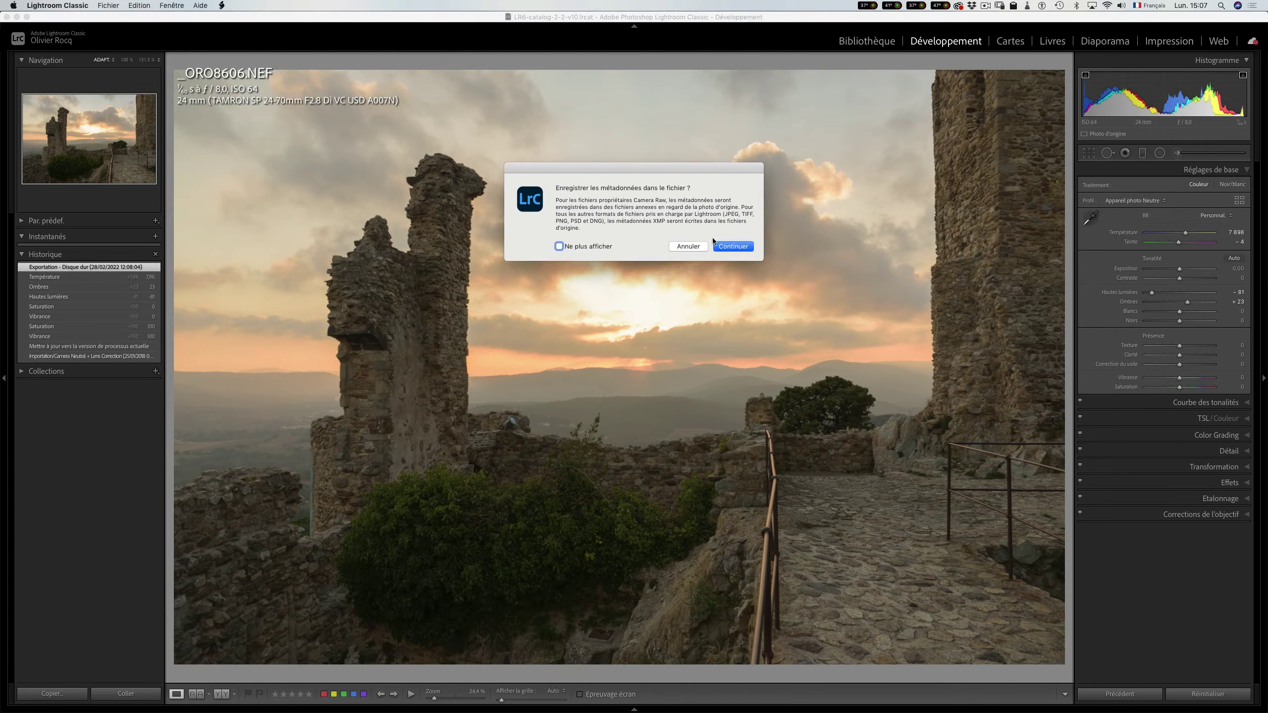
click(727, 247)
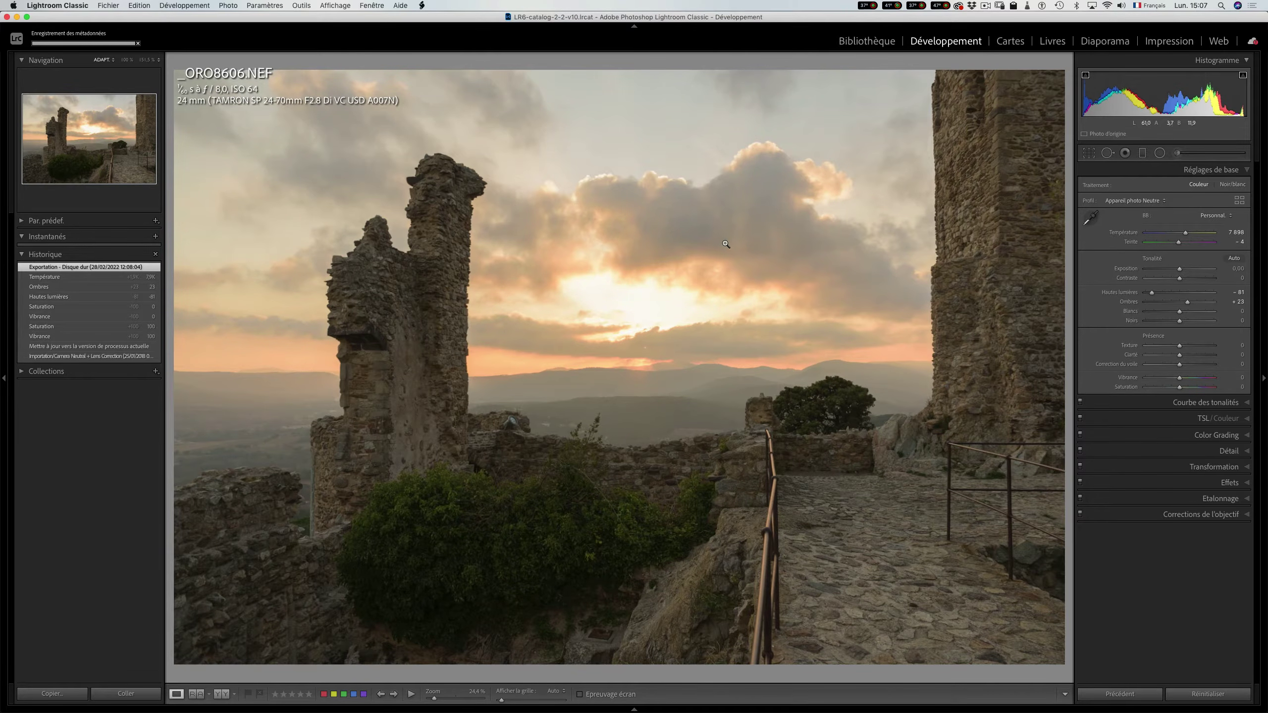
Step: Reveal _ORO8606.NEF in the Finder and sort the RAW folder by name
key(super)
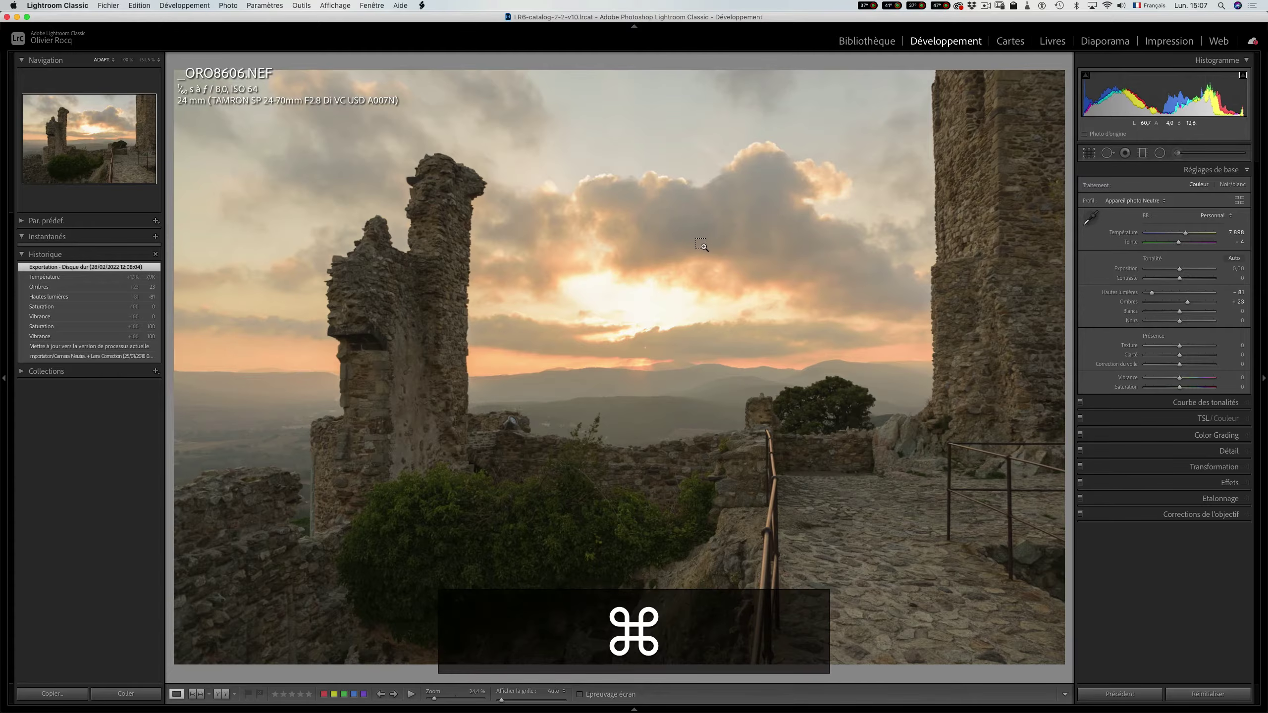
key(super+r)
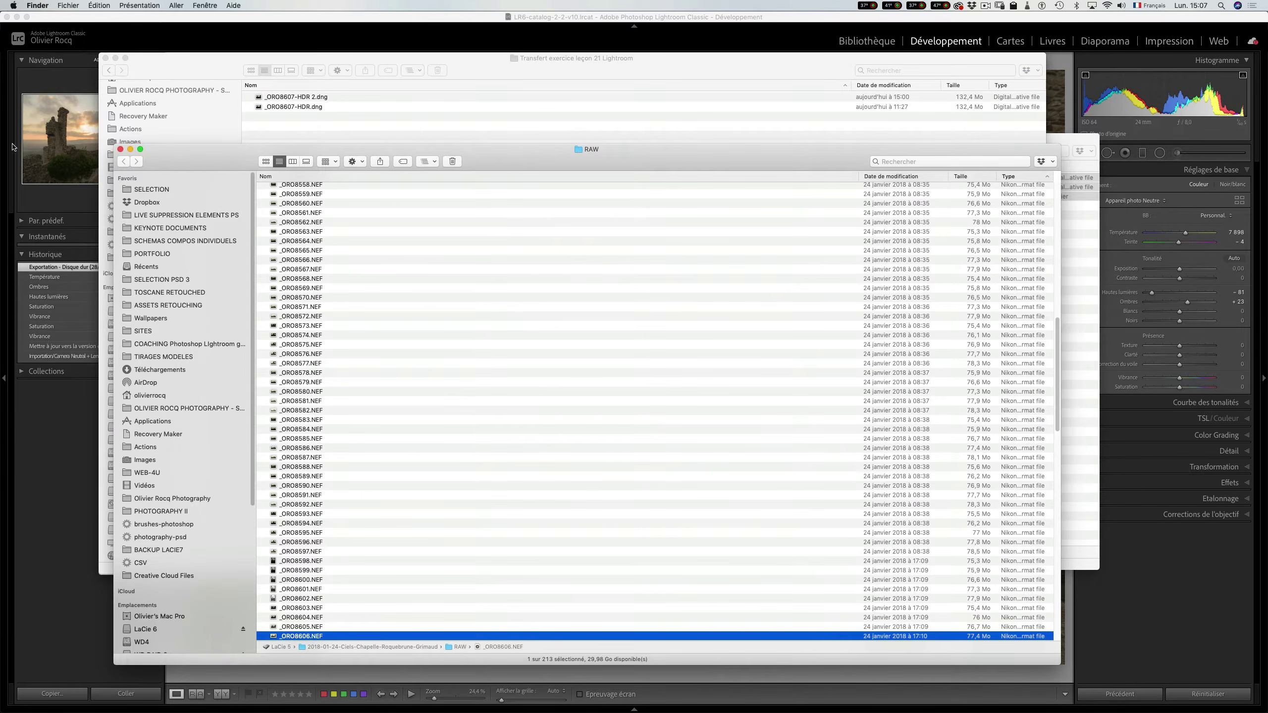
click(713, 39)
right_click(469, 311)
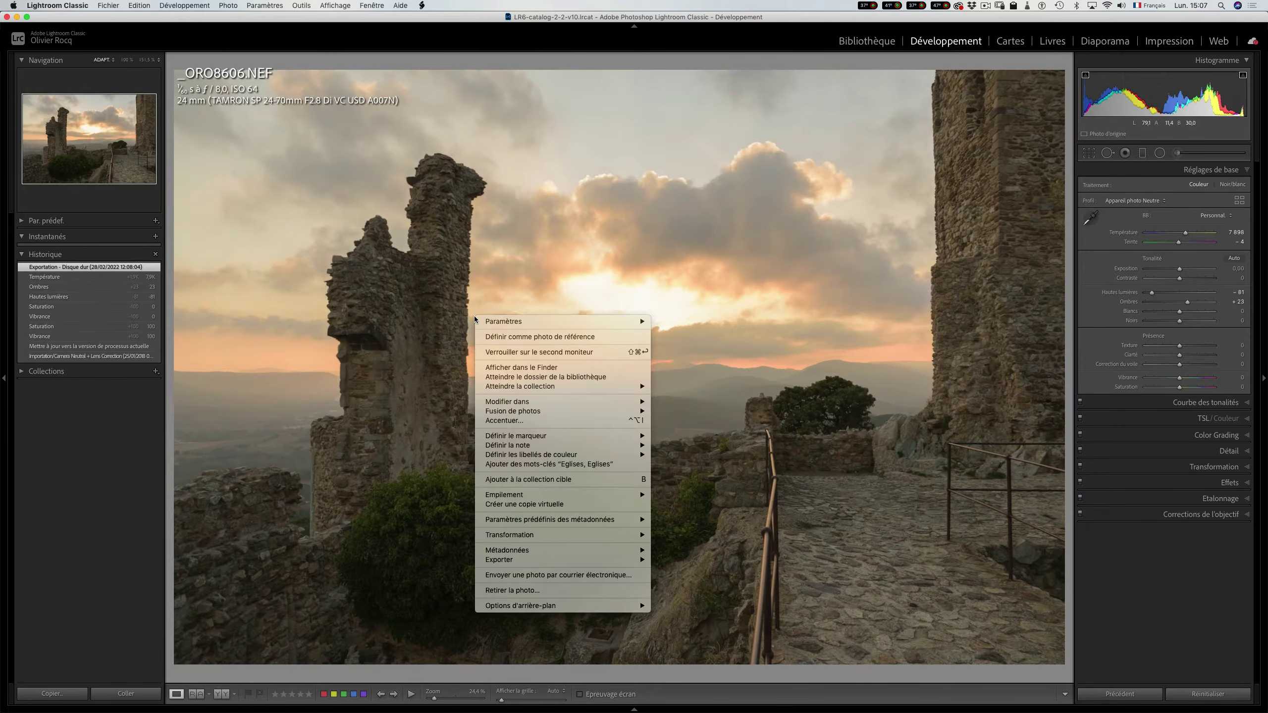
mouse_move(524, 413)
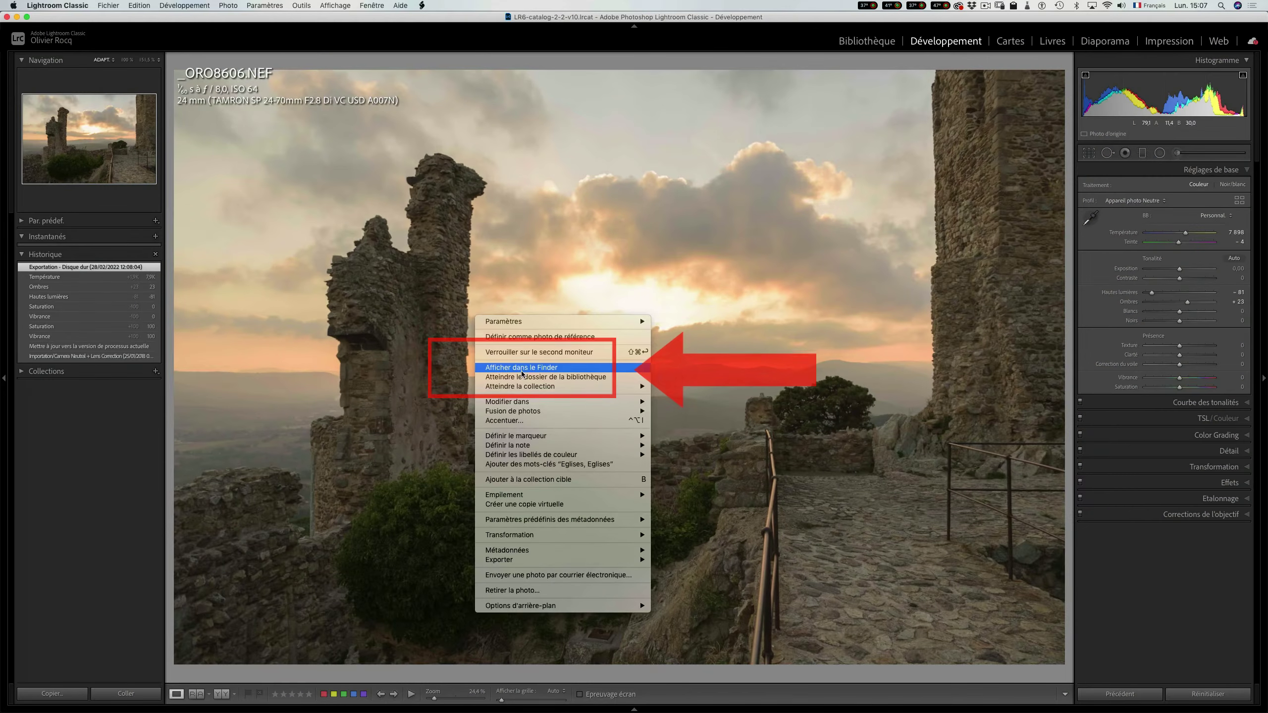
click(528, 369)
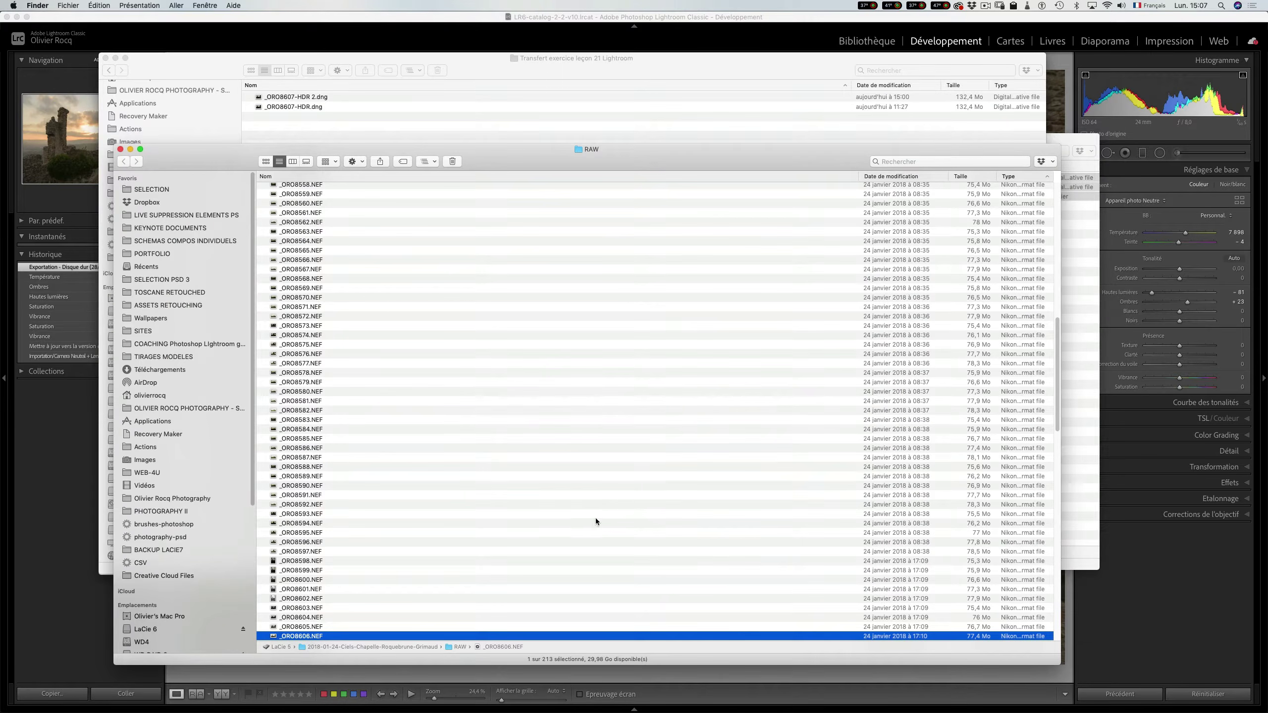
scroll(363, 581, down, 5)
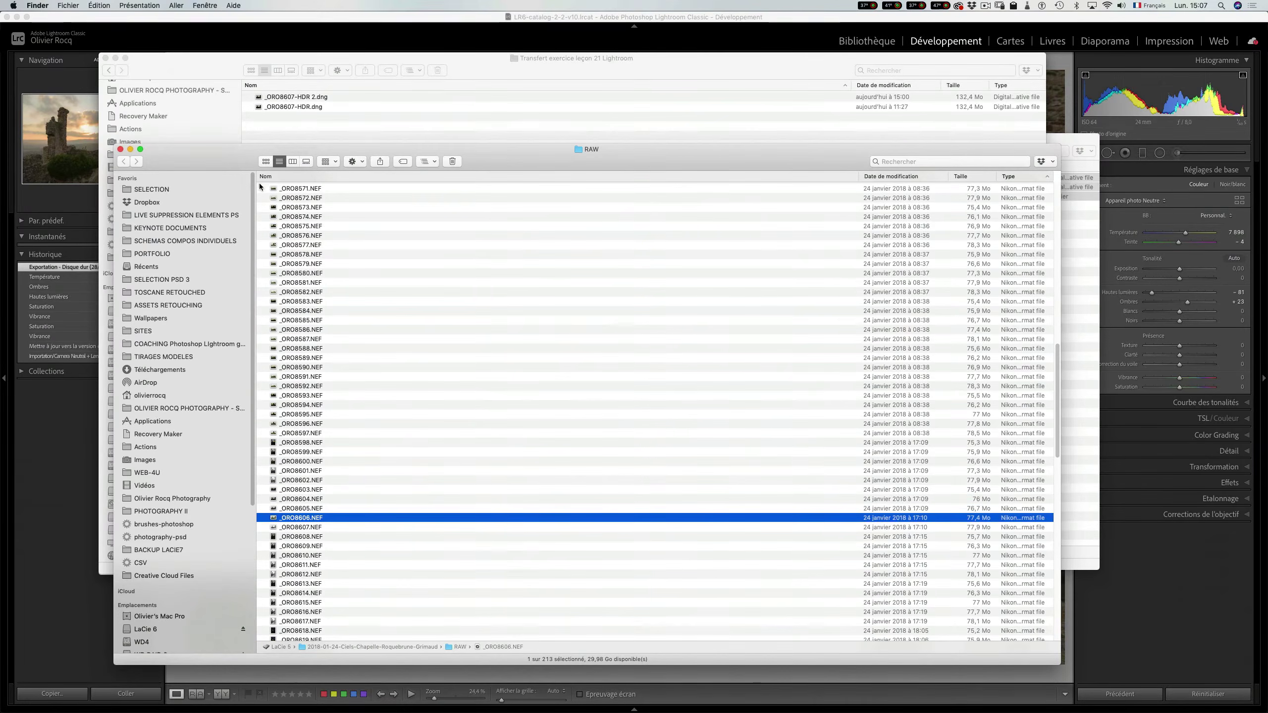
click(314, 176)
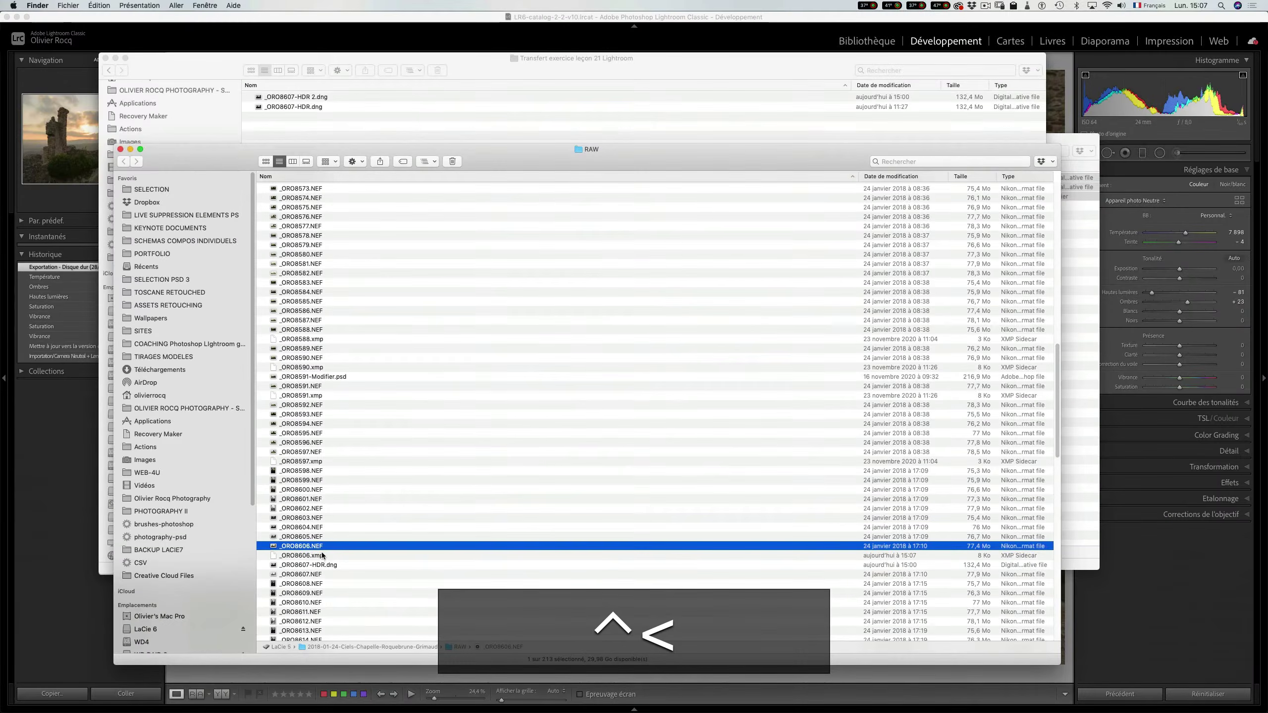
Step: Copy _ORO8606.NEF together with _ORO8606.xmp and paste both into the folder "Transfert exercice leçon 21 Lightroom"
click(338, 556)
shift+click(325, 546)
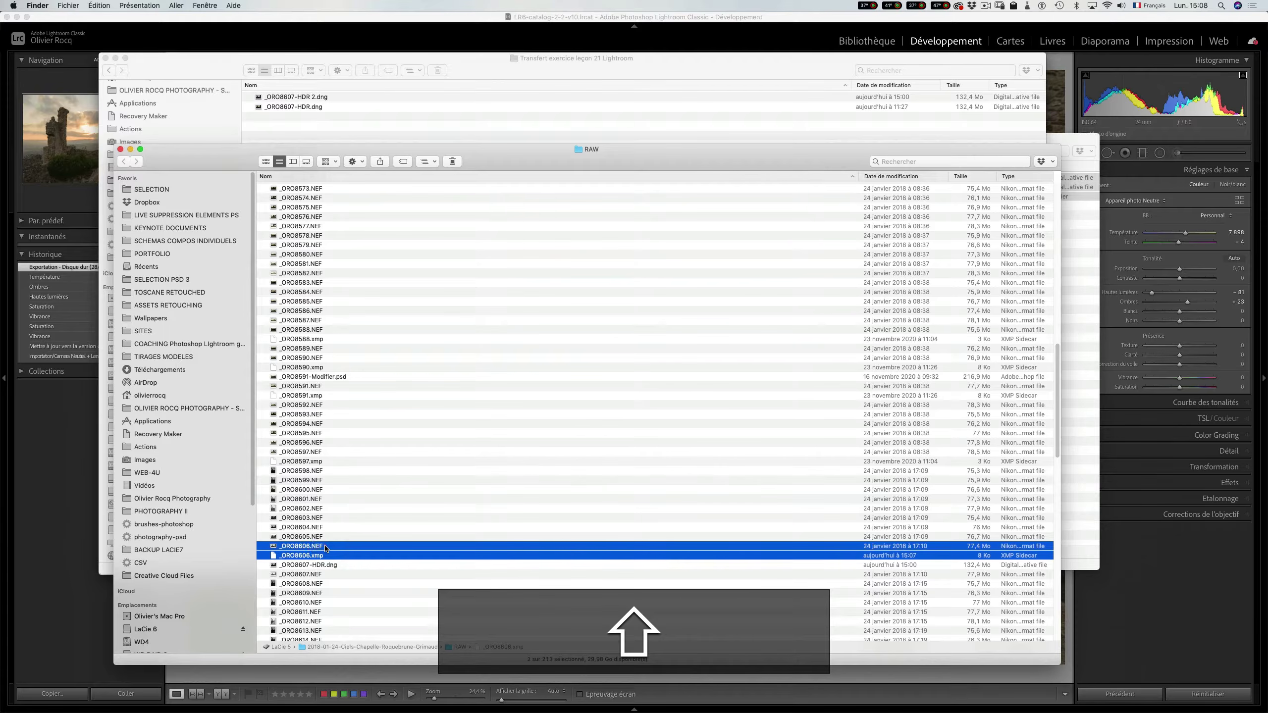
key(shift+super+c)
key(shift+super+c)
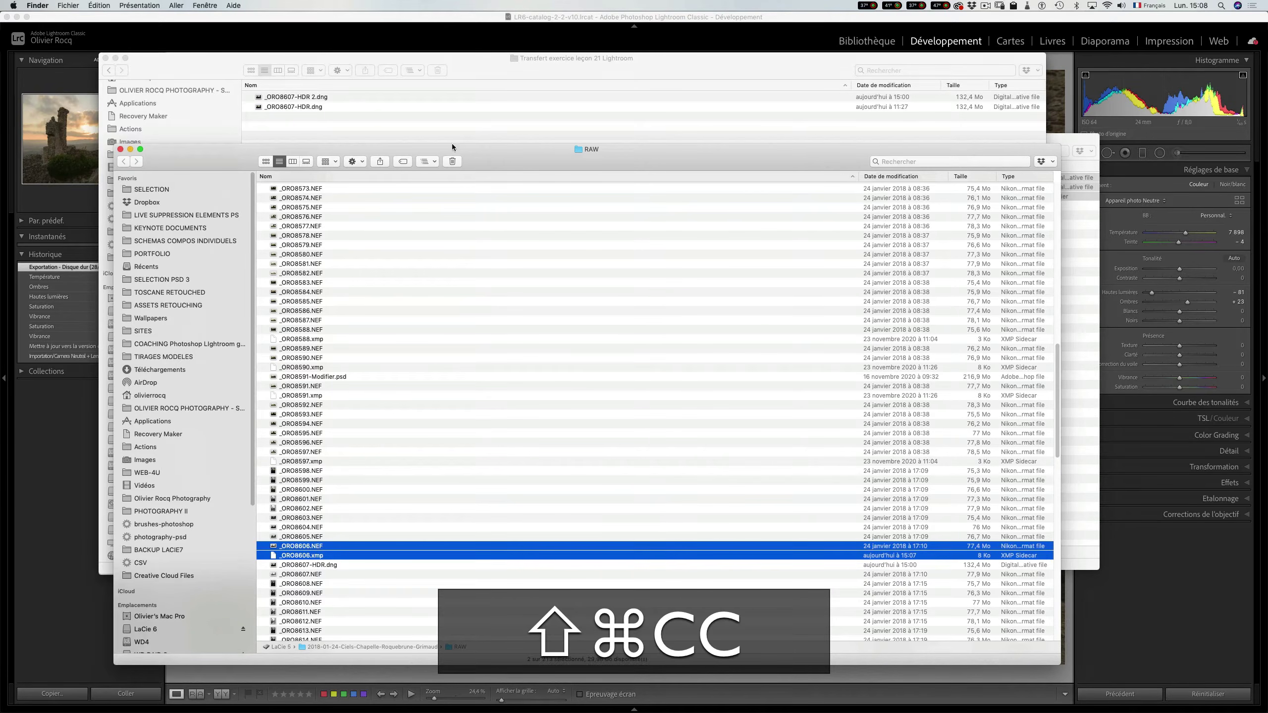
click(481, 69)
key(shift+super+v)
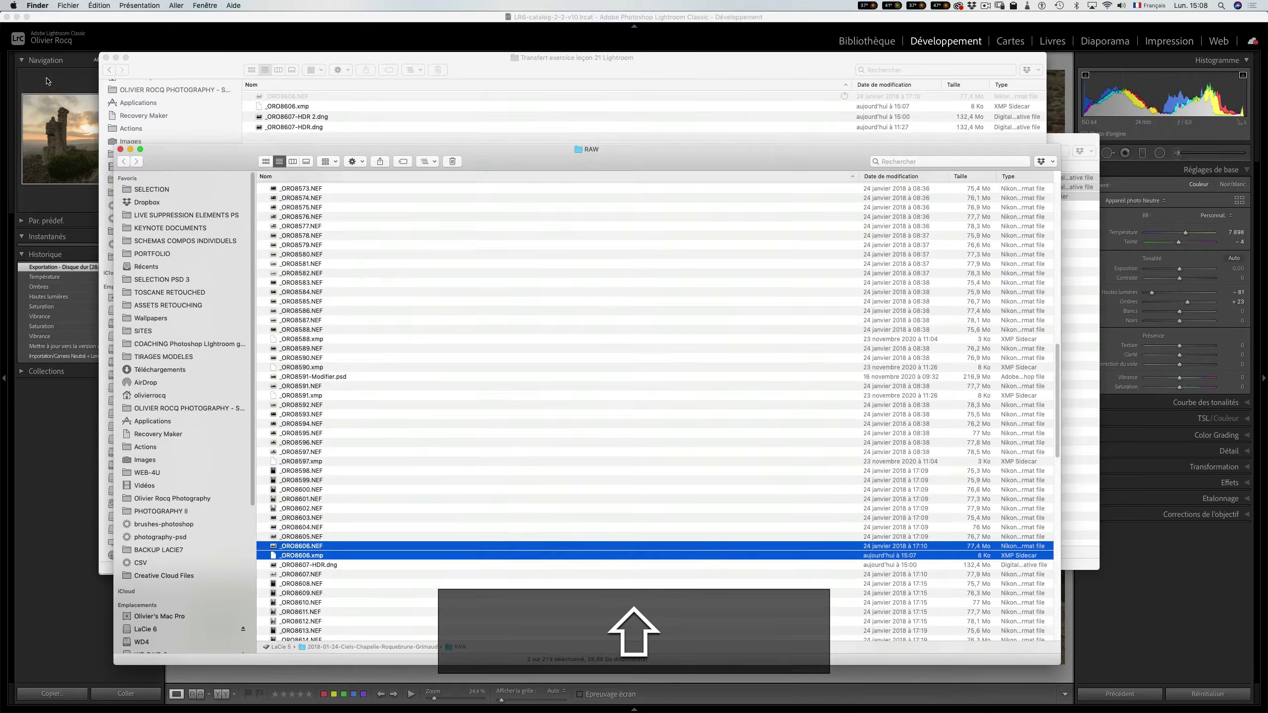
Step: Back in Lightroom, export _ORO8606.NEF in DNG format to the original photo's folder
click(60, 77)
click(255, 289)
click(420, 383)
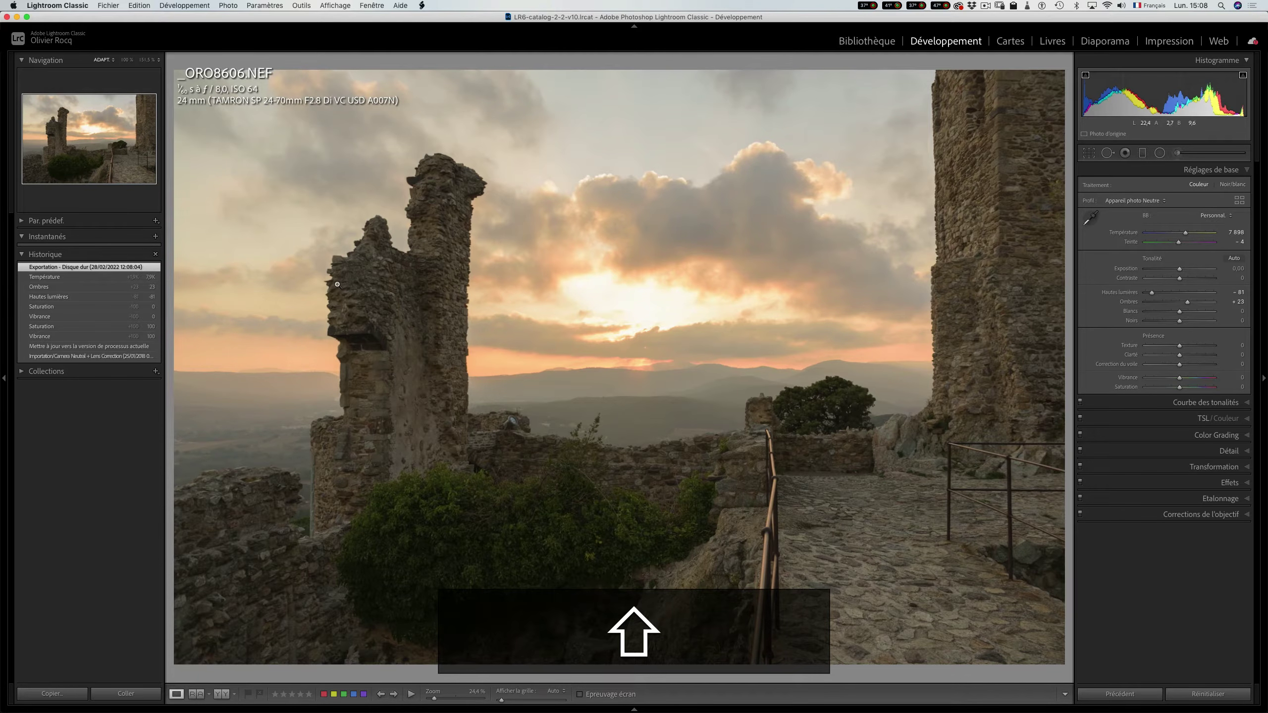
click(107, 7)
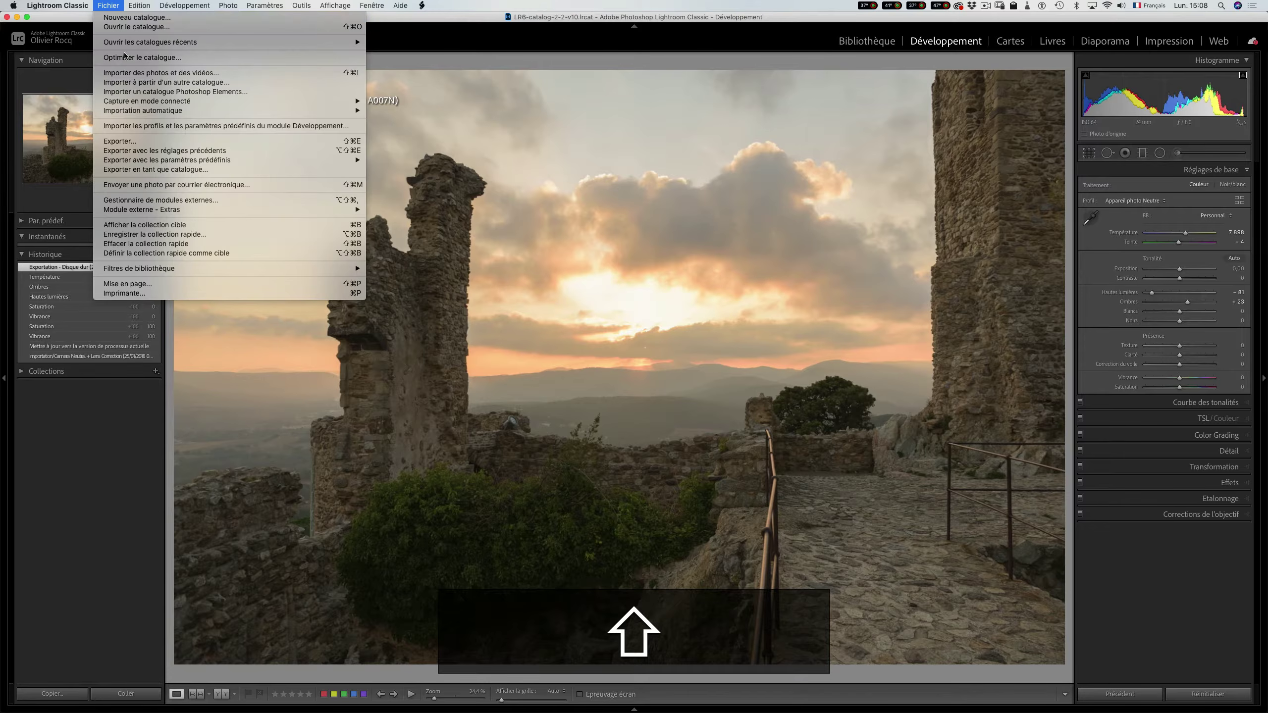
click(136, 139)
click(764, 143)
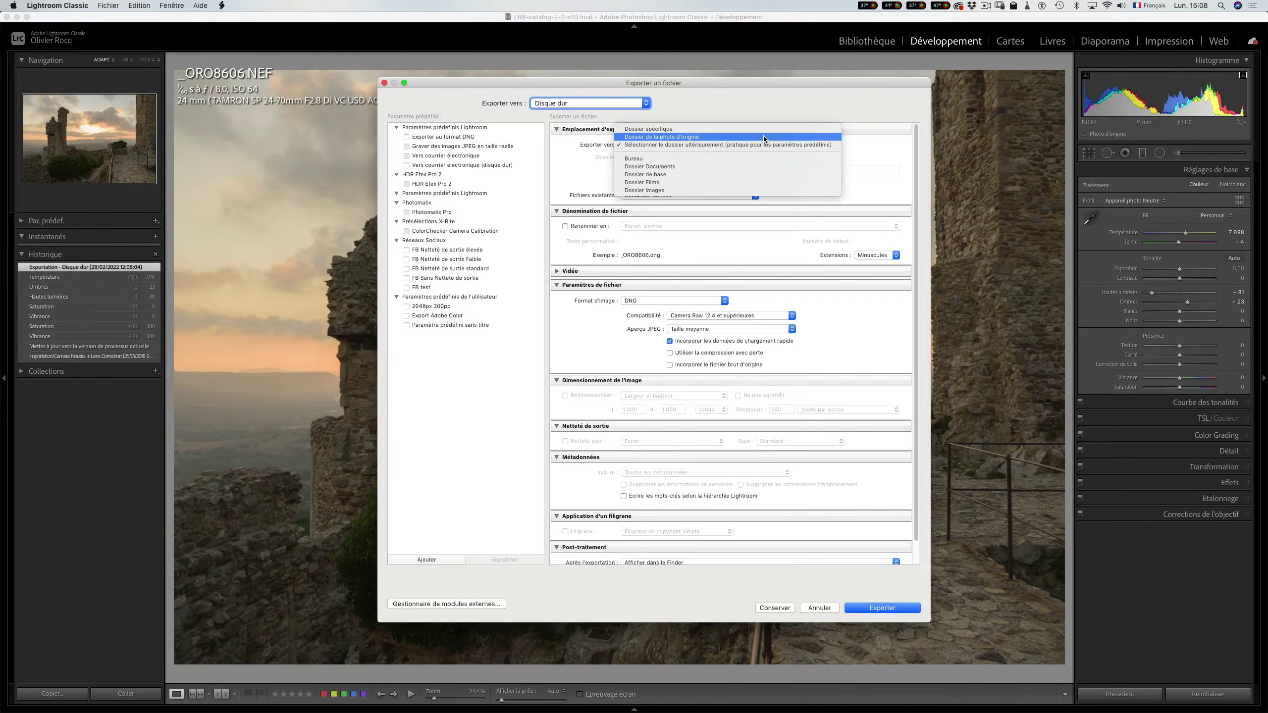
click(769, 144)
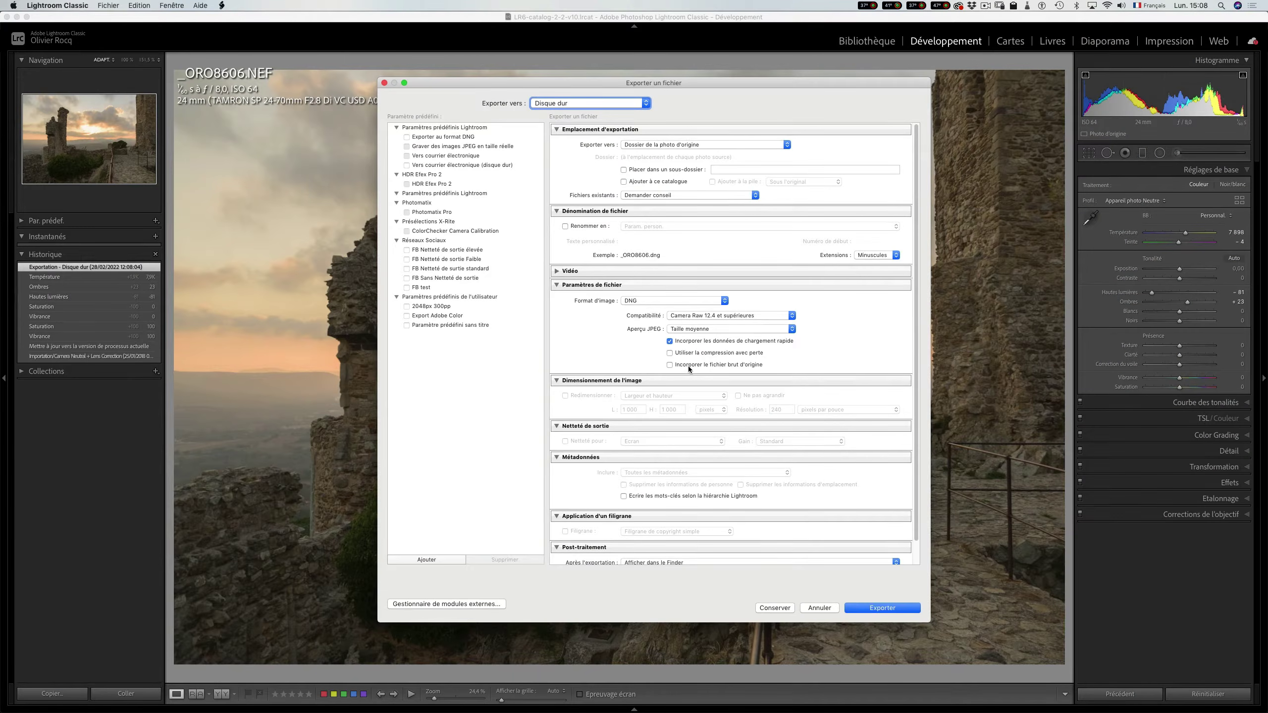
scroll(682, 374, down, 2)
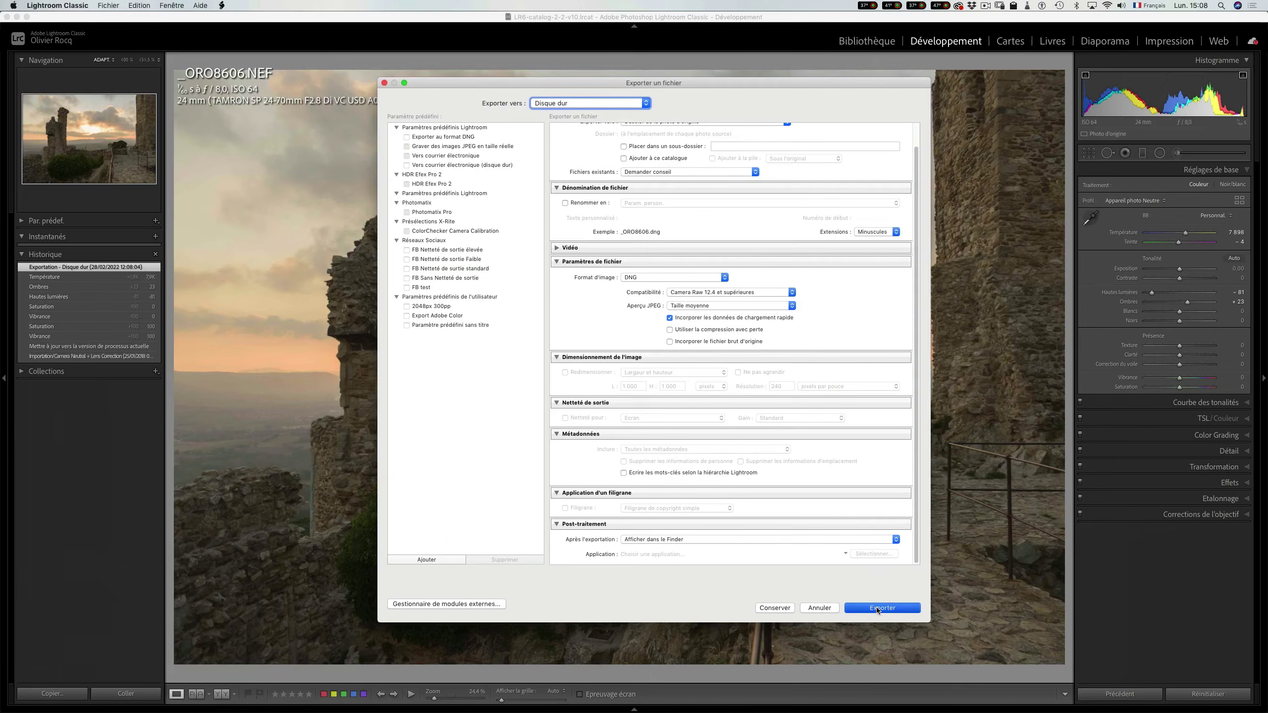
click(878, 610)
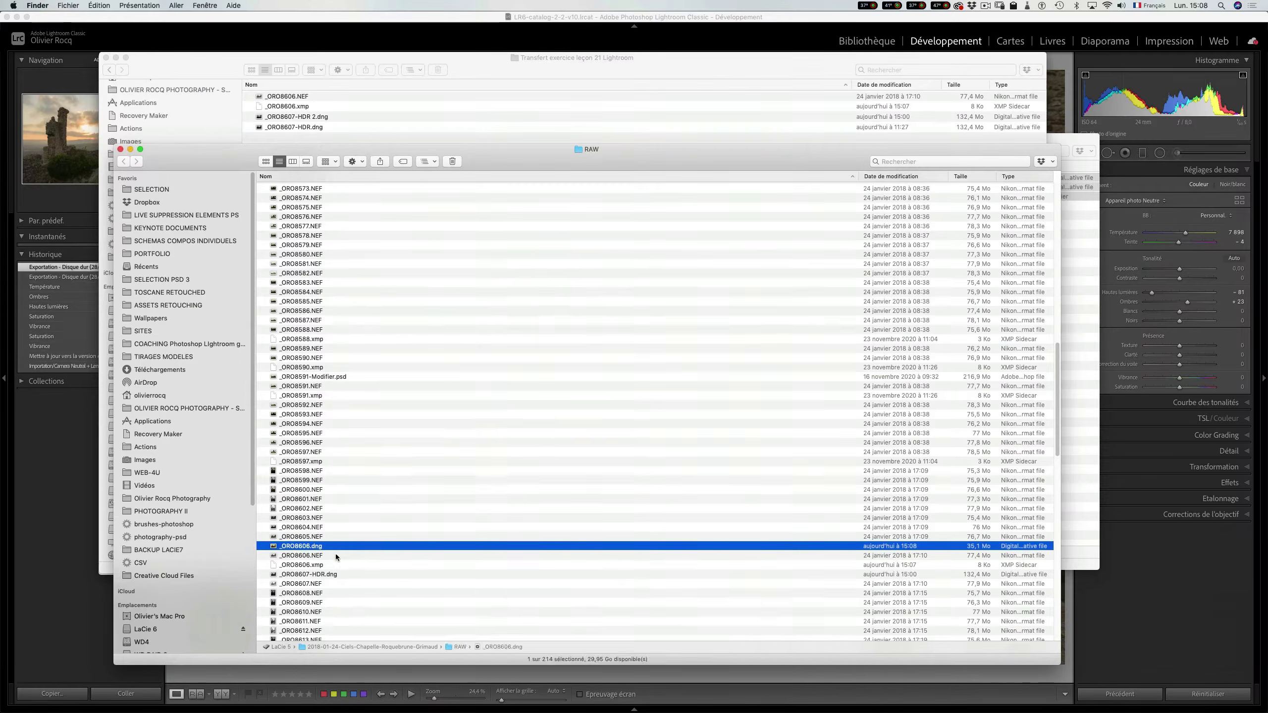
Step: Copy the exported _ORO8606.dng and paste it into the folder "Transfert exercice leçon 21 Lightroom"
key(shift+super)
key(shift+super+c)
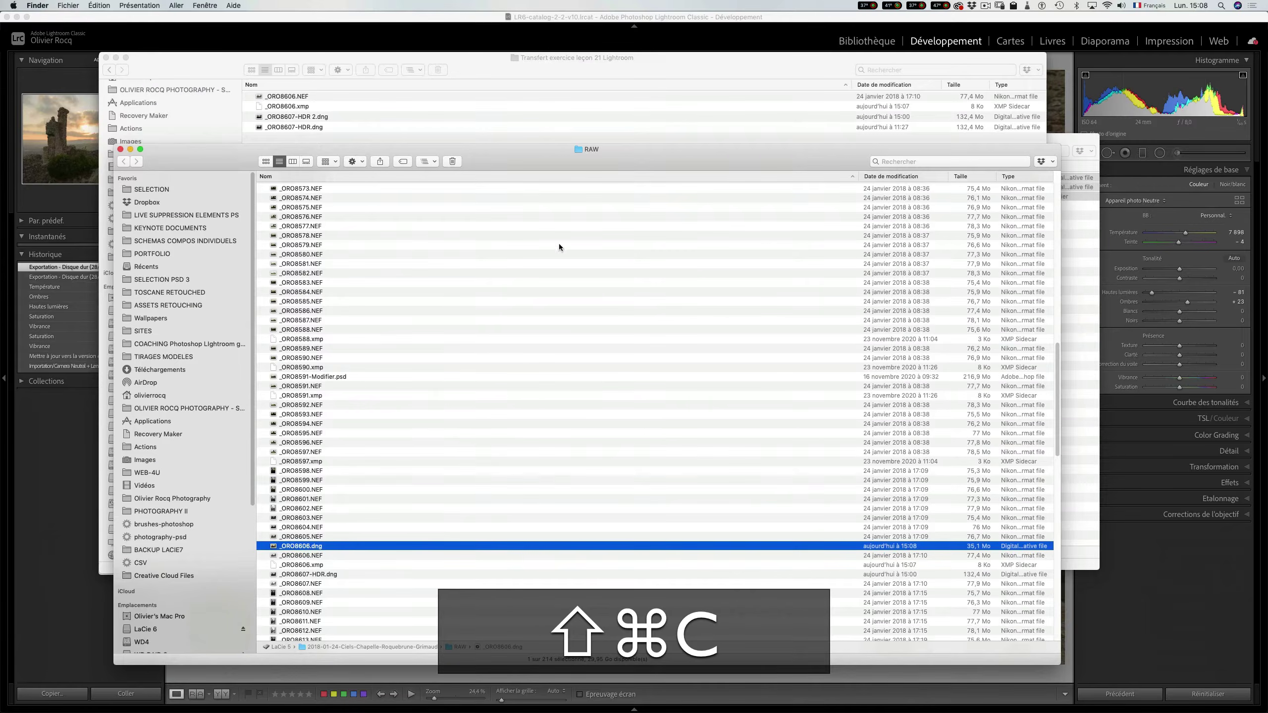
shift+click(632, 73)
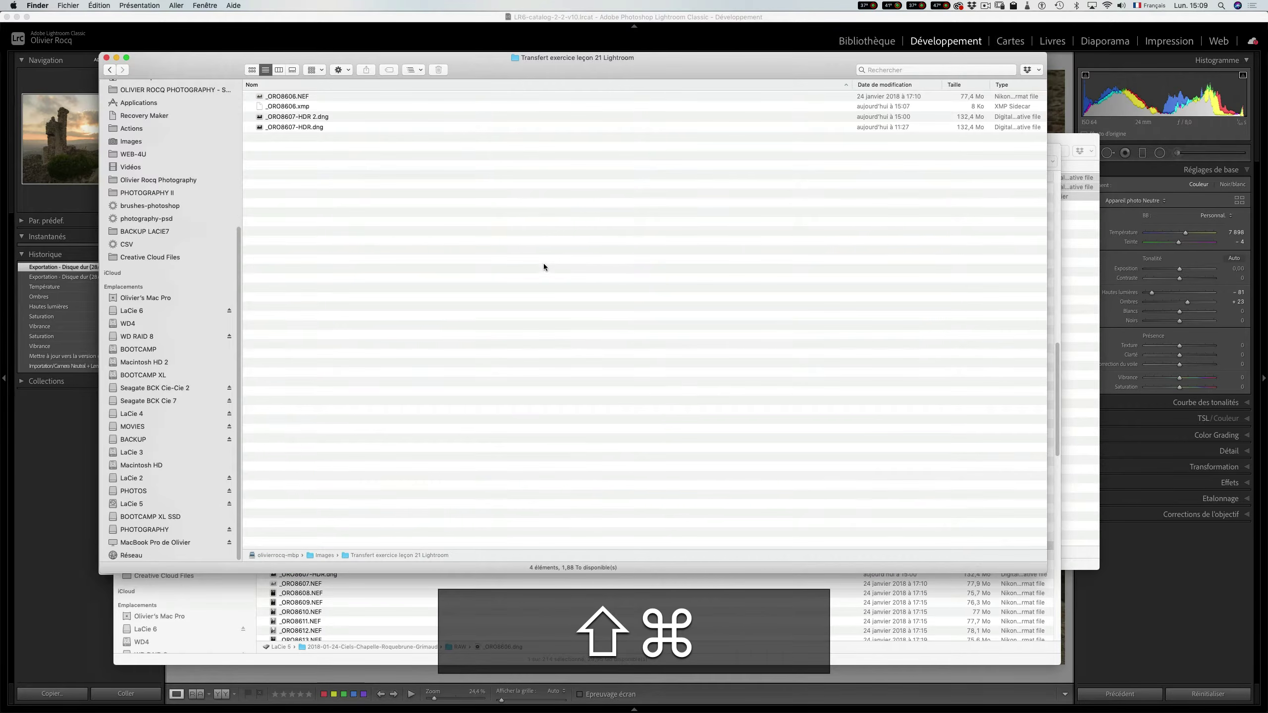
key(shift+super+v)
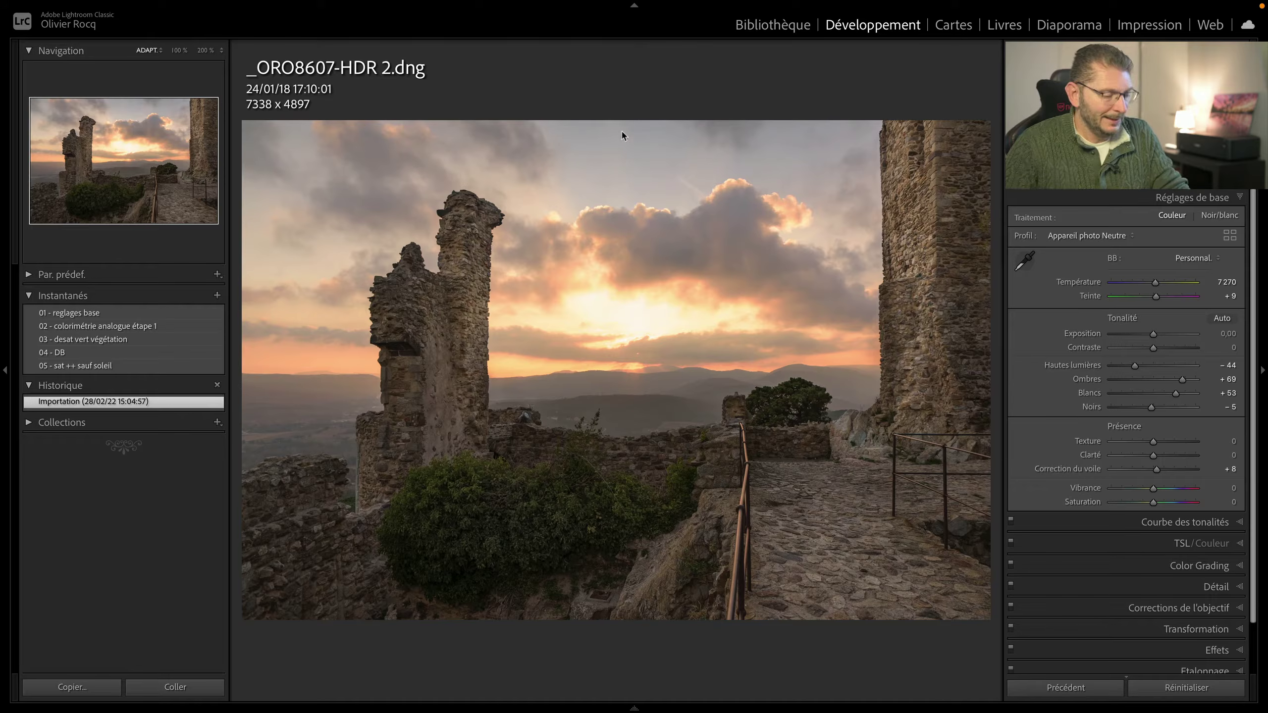
Step: Synchronise the library folder "Transfert exercice leçon 21 Lightroom", importing the new photos and scanning for metadata updates
key(g)
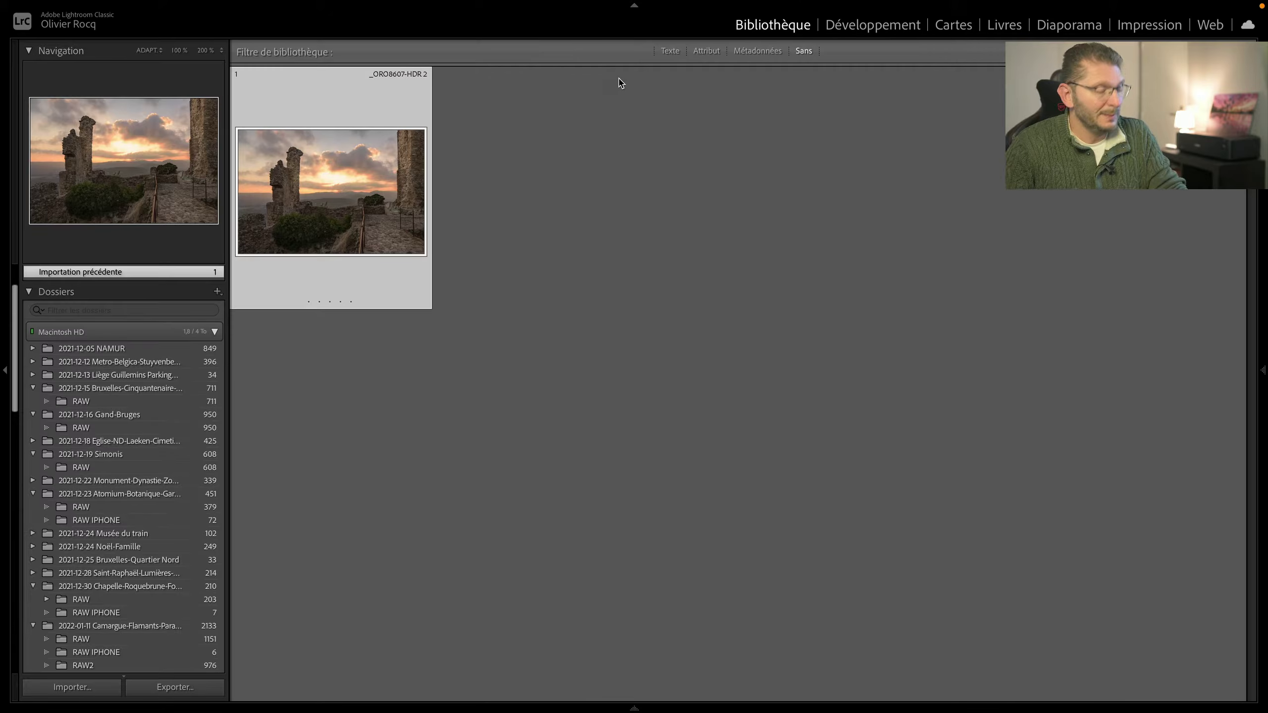
scroll(148, 580, down, 10)
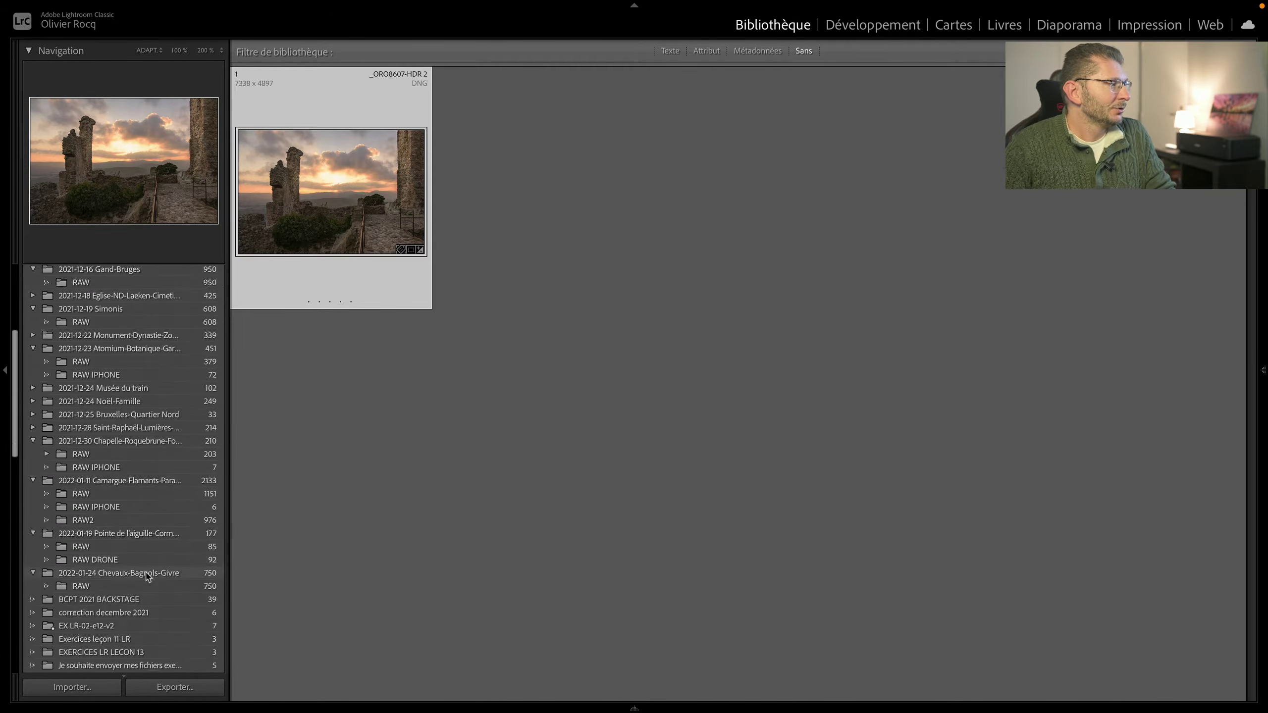
scroll(145, 592, down, 3)
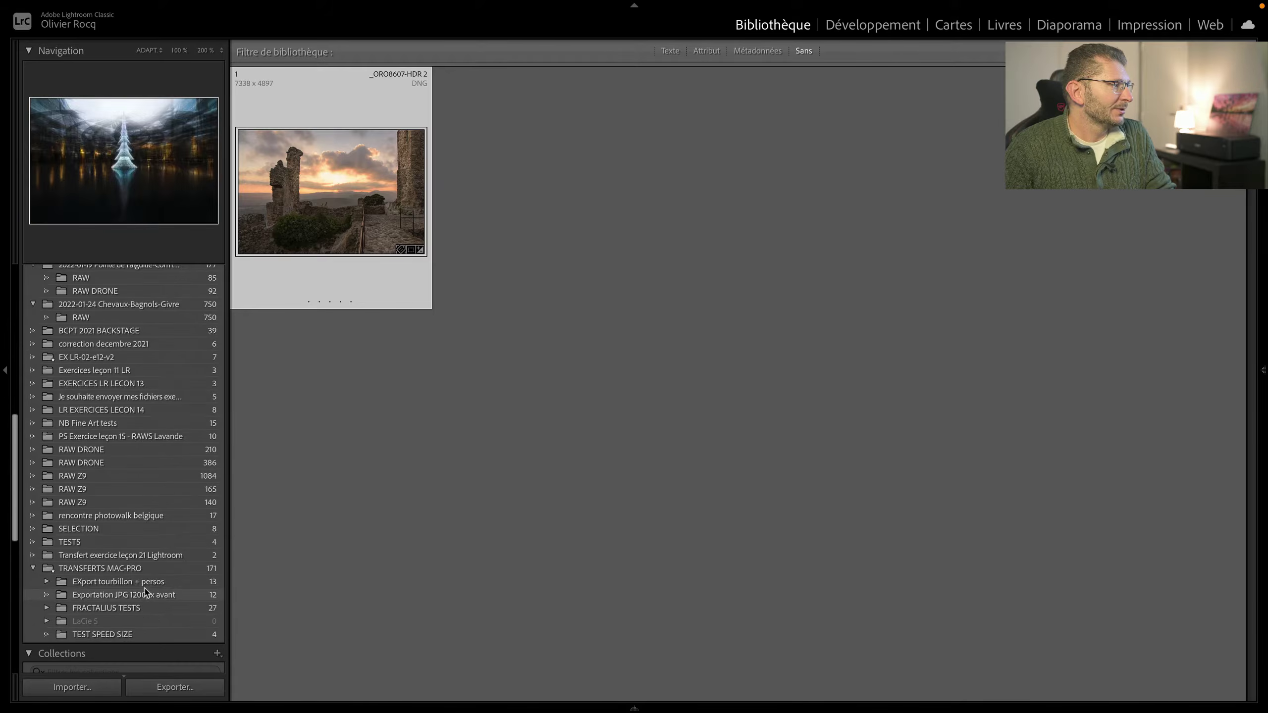
click(152, 556)
right_click(152, 555)
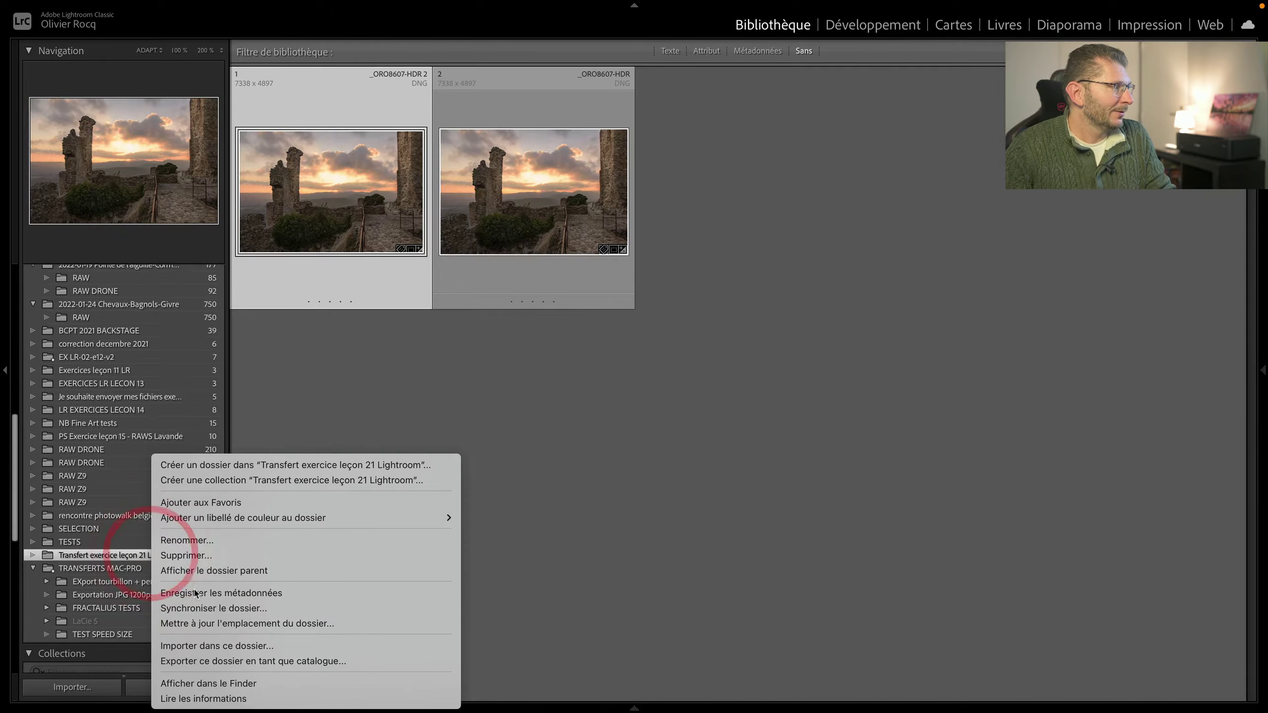
click(197, 608)
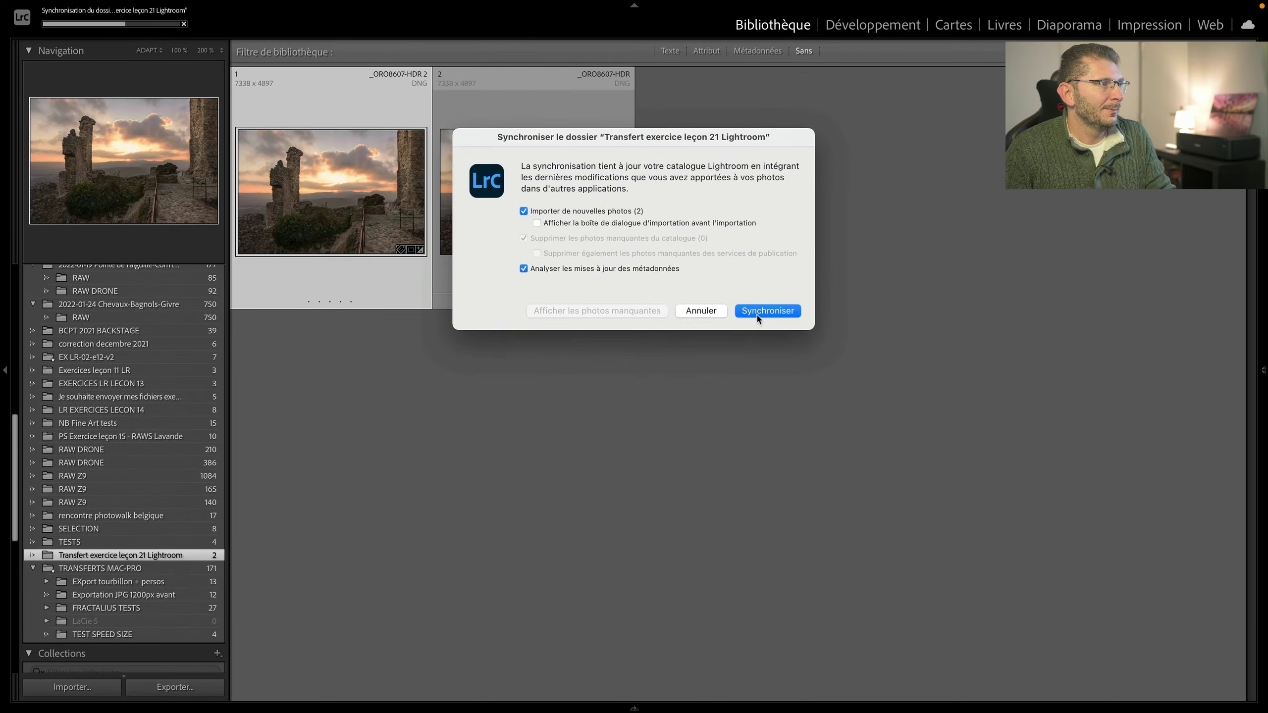
click(758, 315)
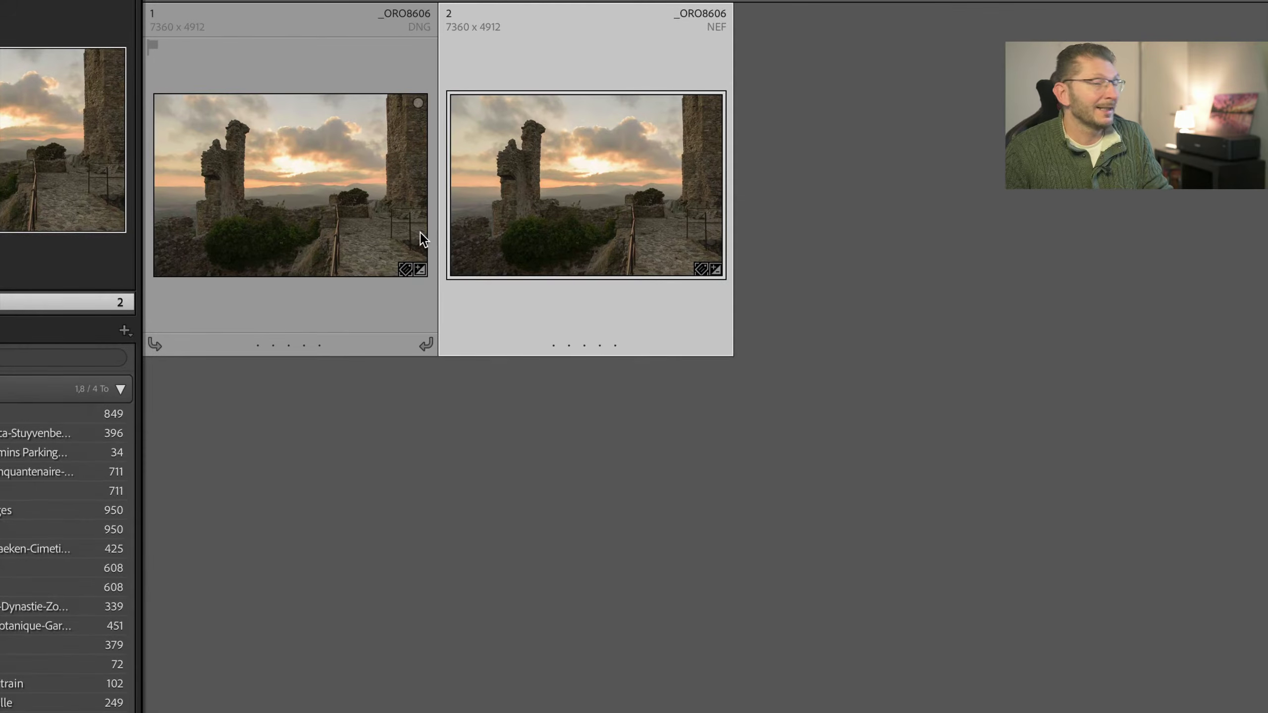
Step: Examine the snapshots, history and basic settings of the imported _ORO8606.dng and _ORO8606.NEF in the Develop module
click(373, 216)
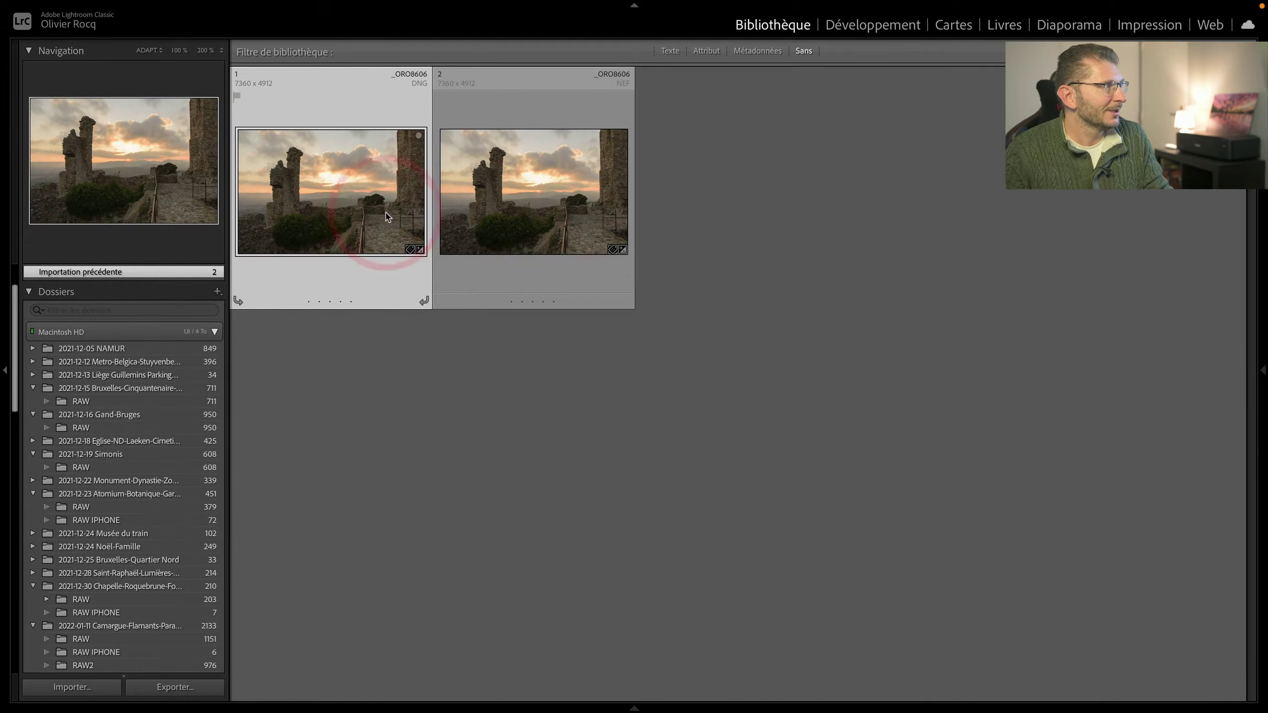
key(d)
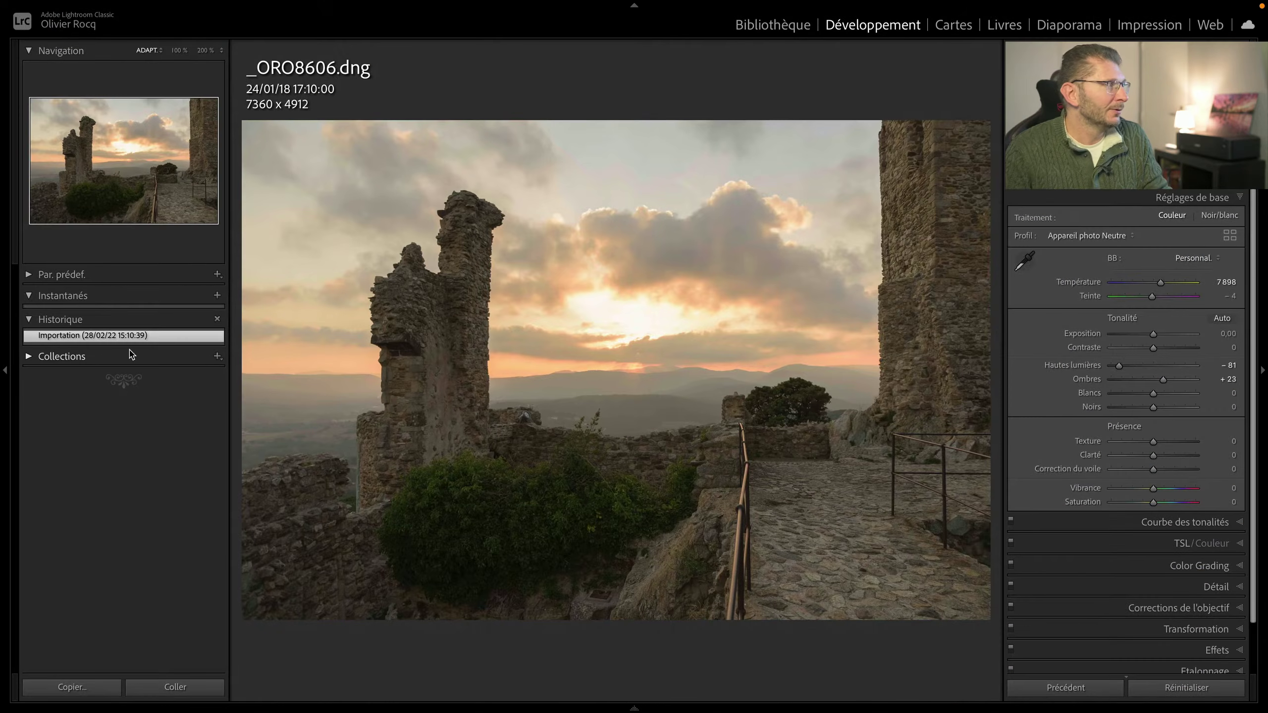
key(Right)
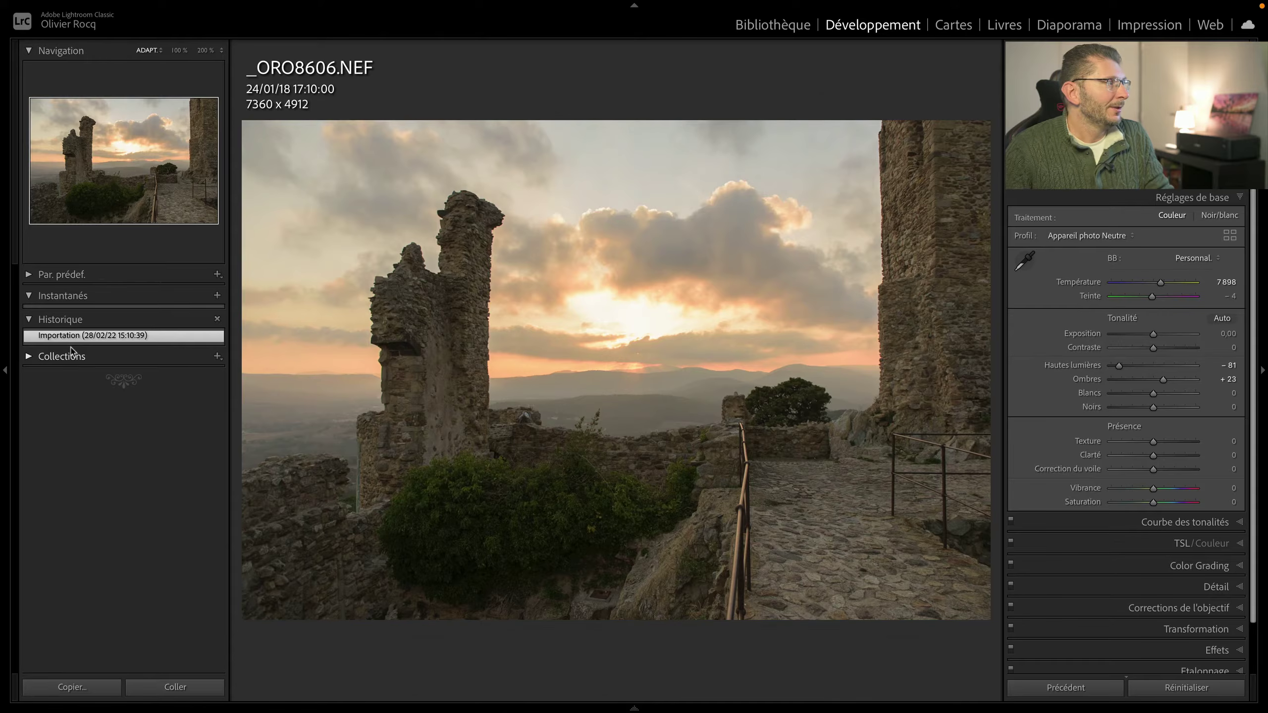
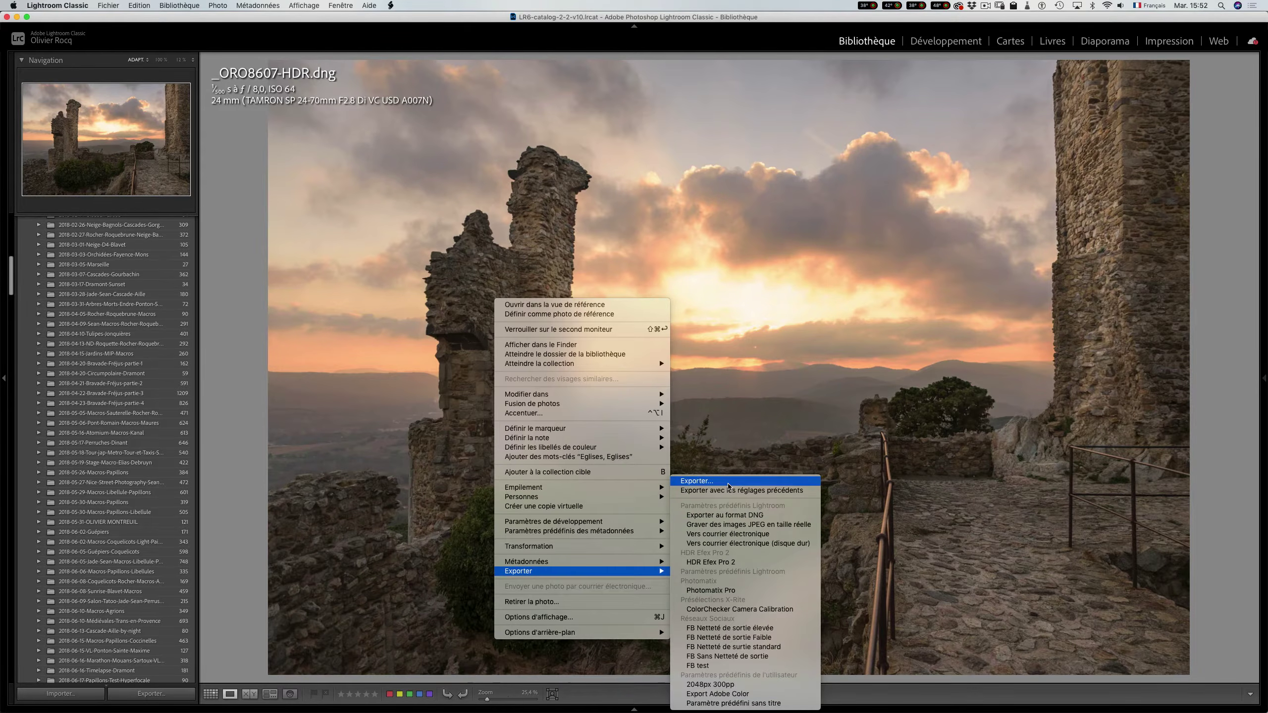
Step: On the source computer, start exporting _ORO8607-HDR.dng as a catalogue, limited to the selected photos
click(727, 484)
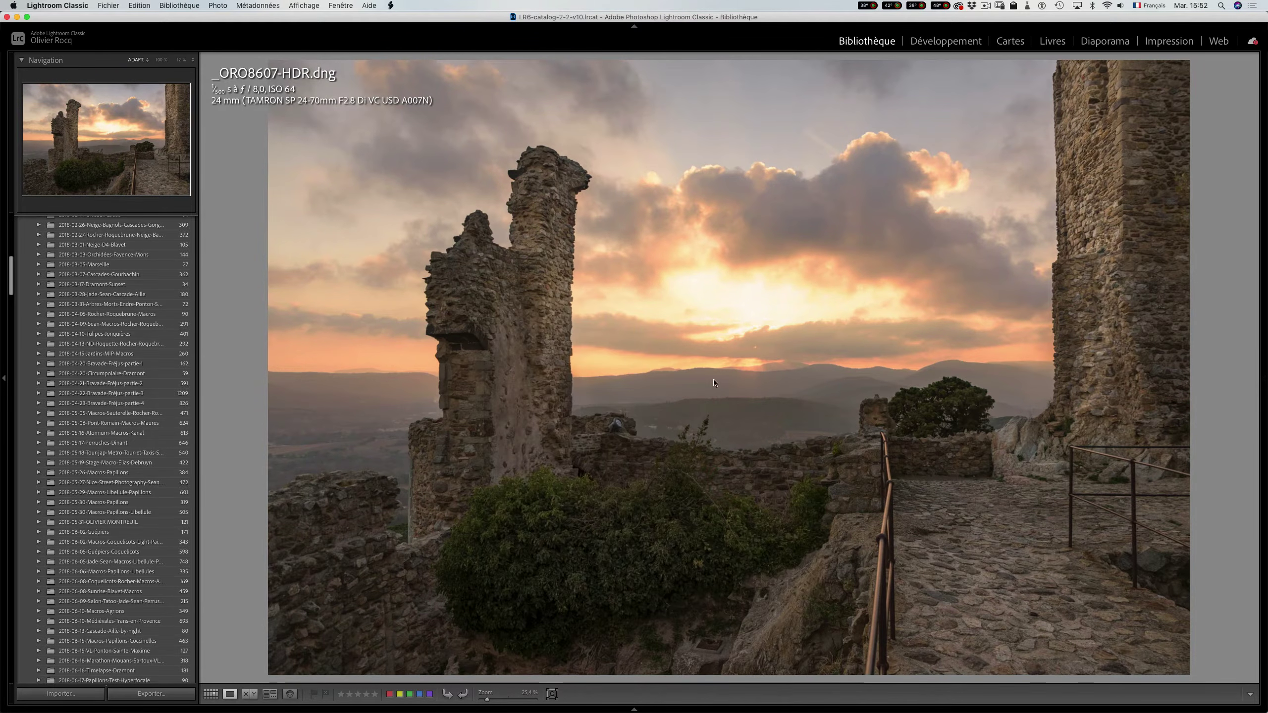
click(108, 6)
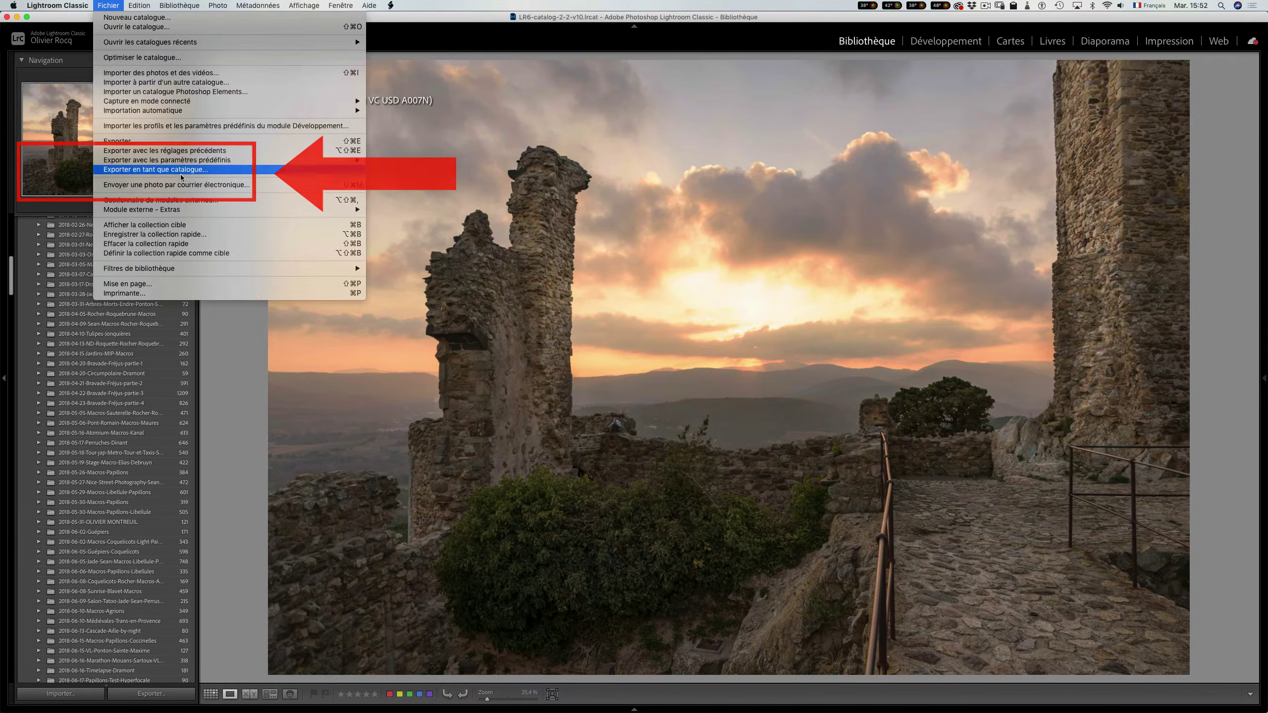
click(181, 172)
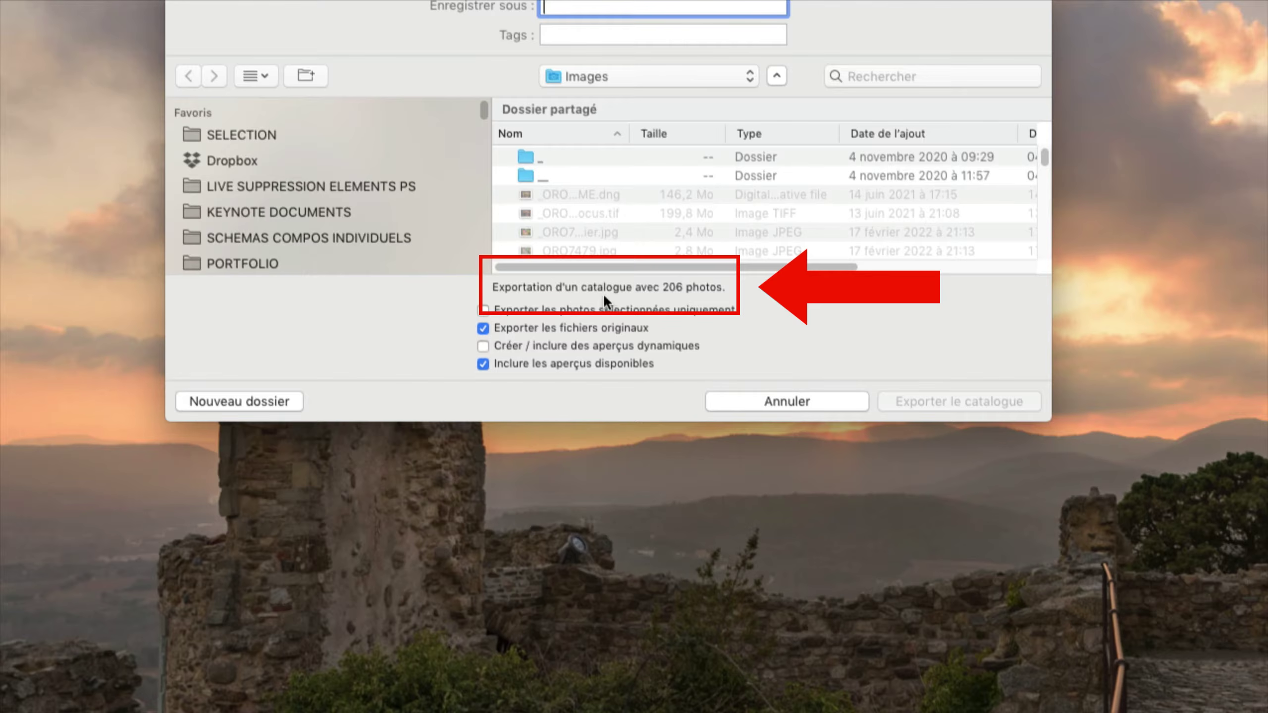
click(512, 311)
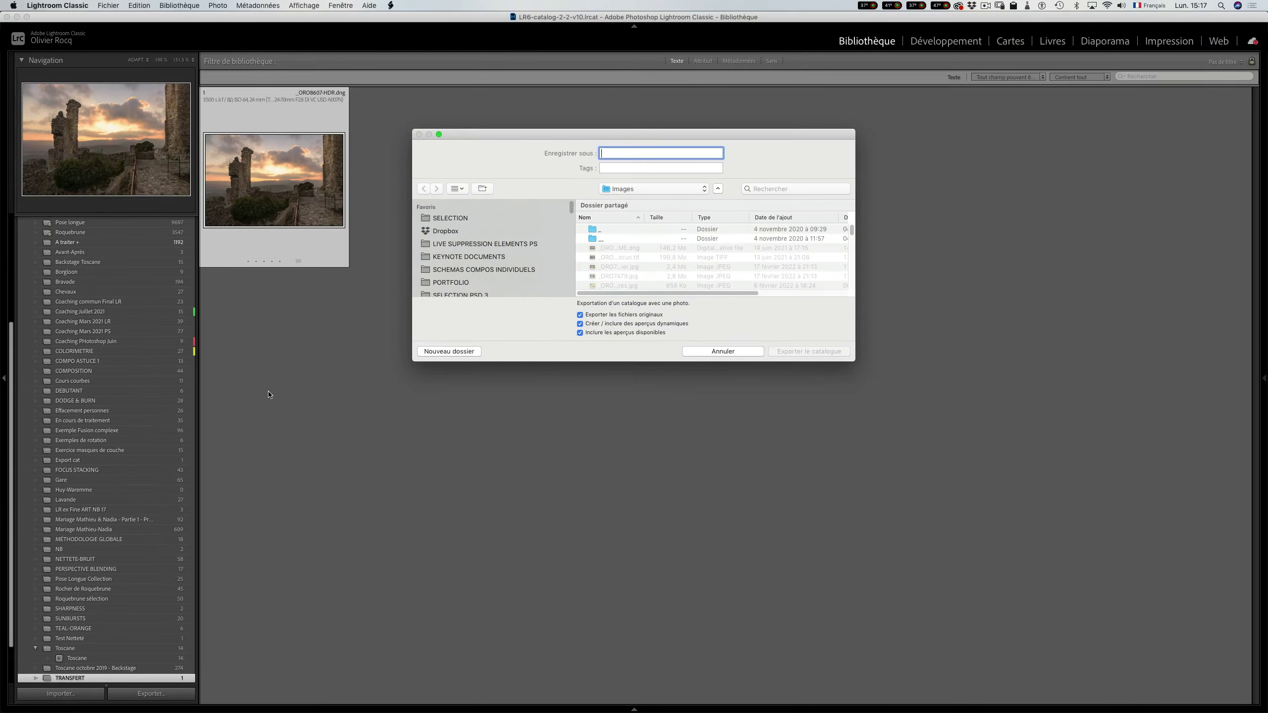
Step: Export the catalogue as TRANSFERT-LECON-21 to Images, with original files and available previews but without smart previews
text(TRANSFERT-)
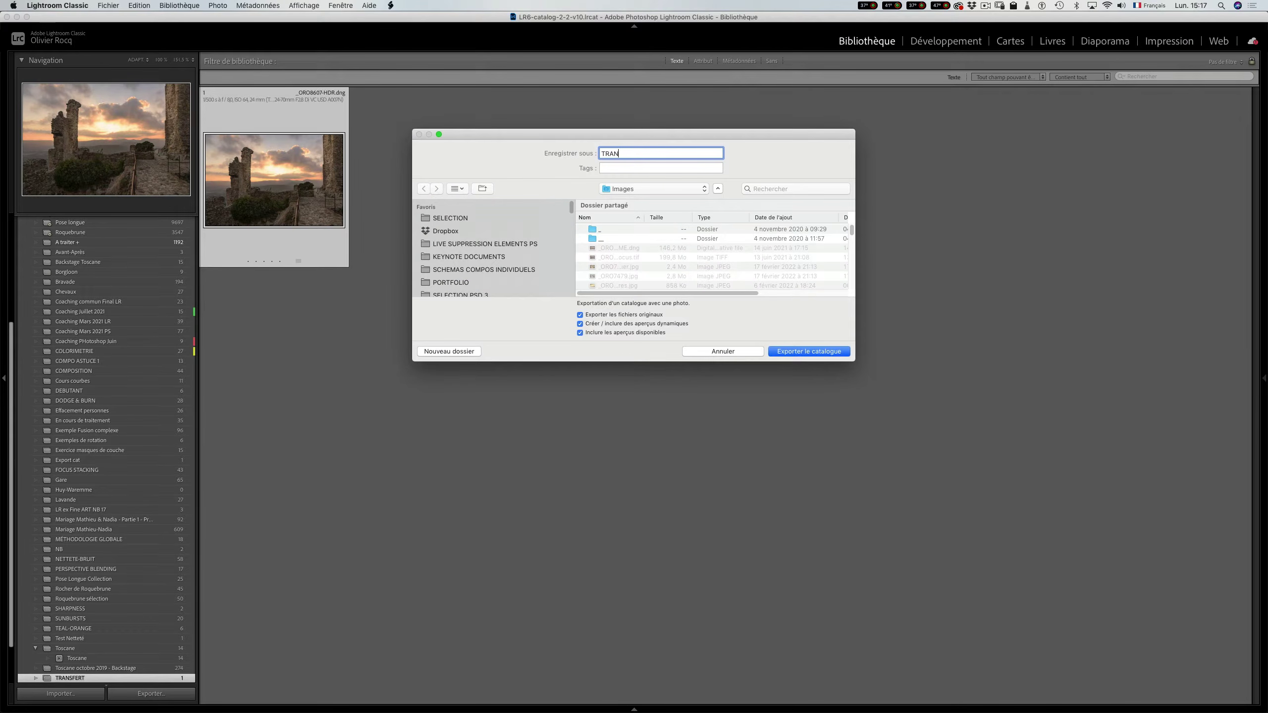
text(LECON-21)
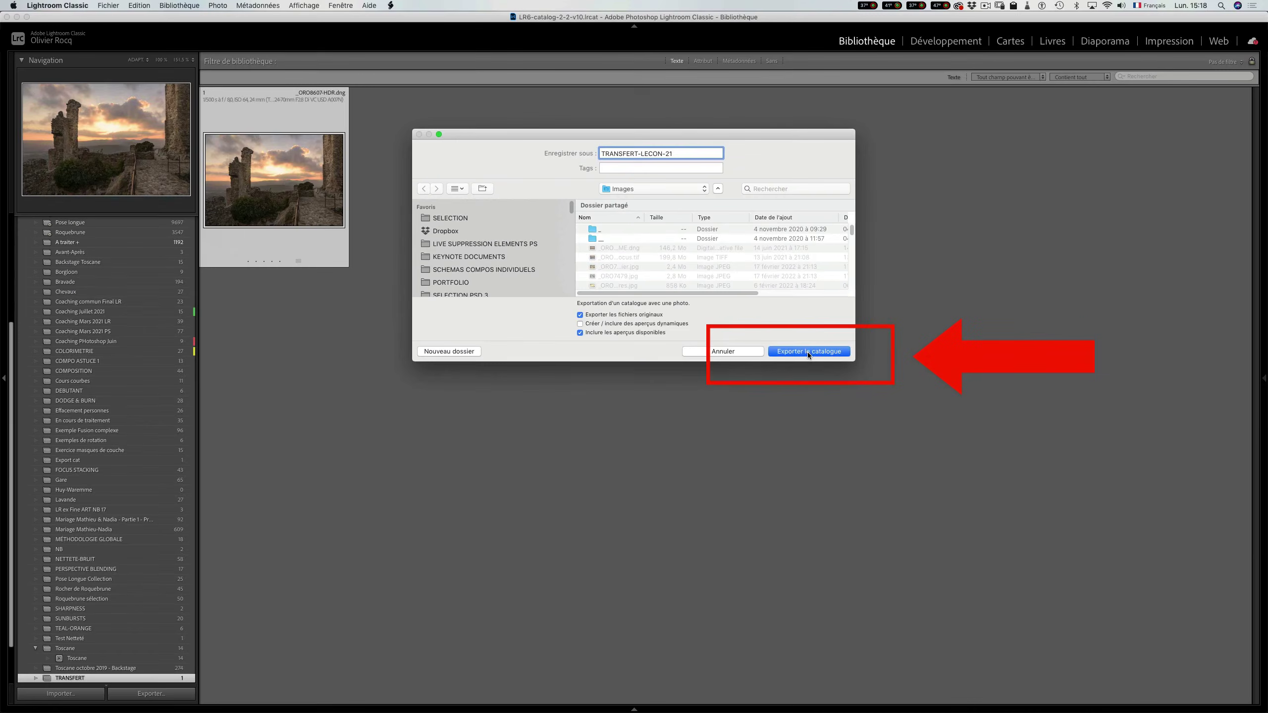
click(812, 353)
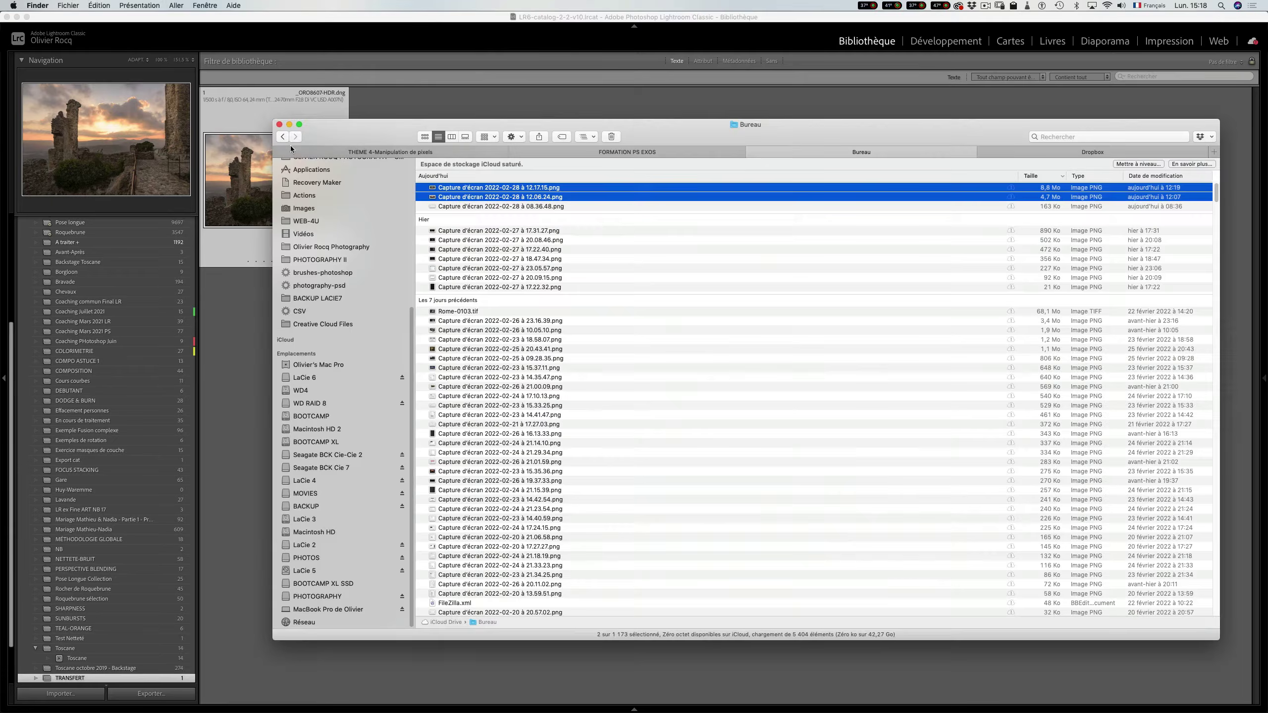
Step: In the Finder's Images folder, examine the exported TRANSFERT-LECON-21 folder, including the subfolders of LaCie 5 down to RAW
click(322, 208)
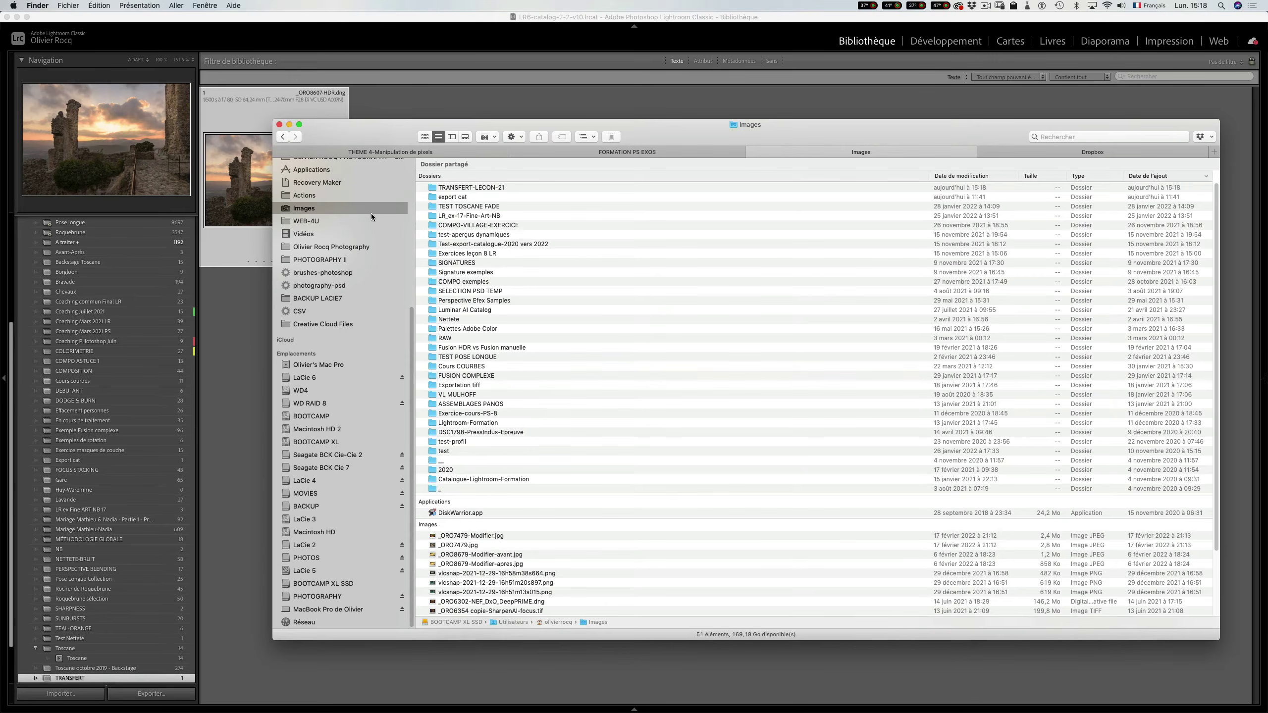
click(517, 189)
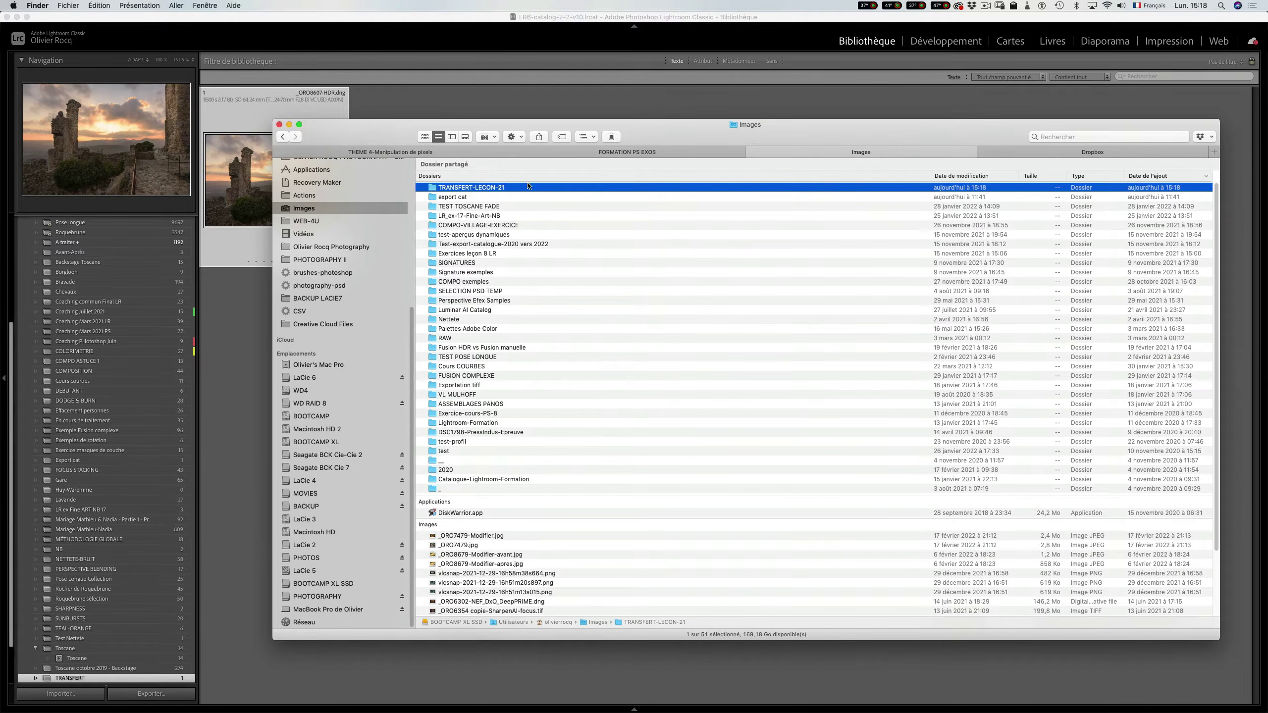
double_click(520, 187)
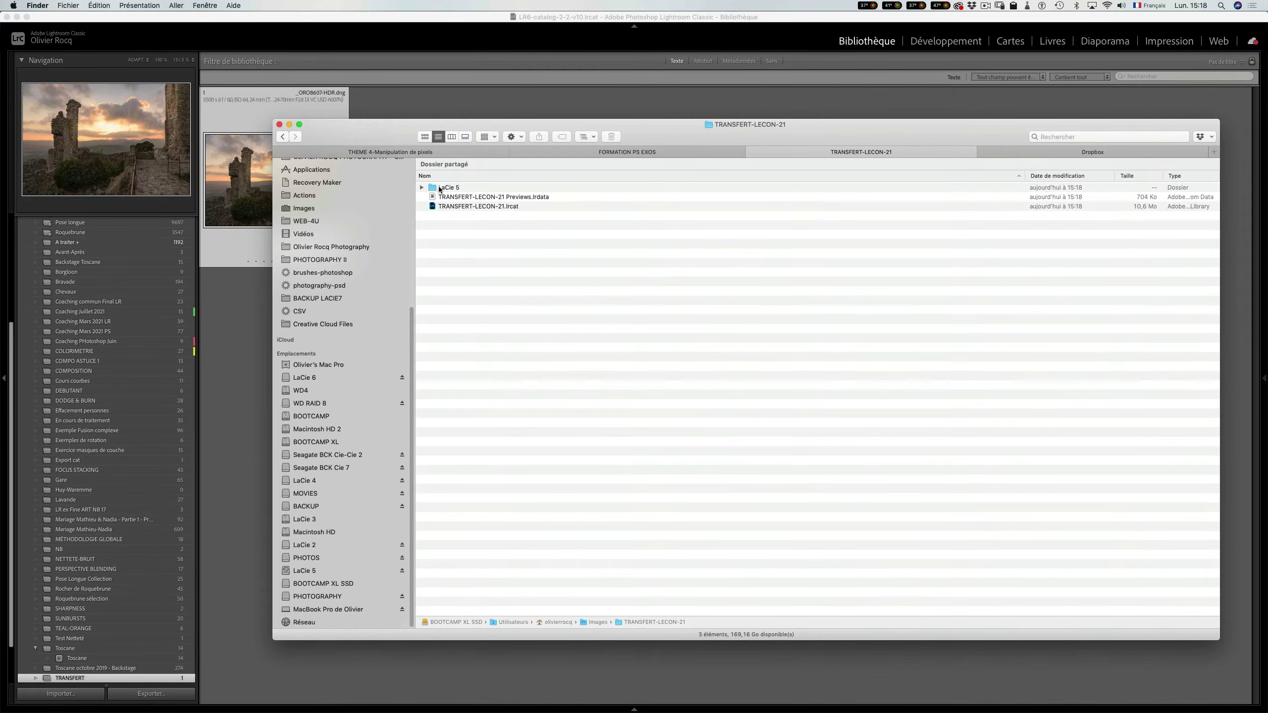
double_click(442, 189)
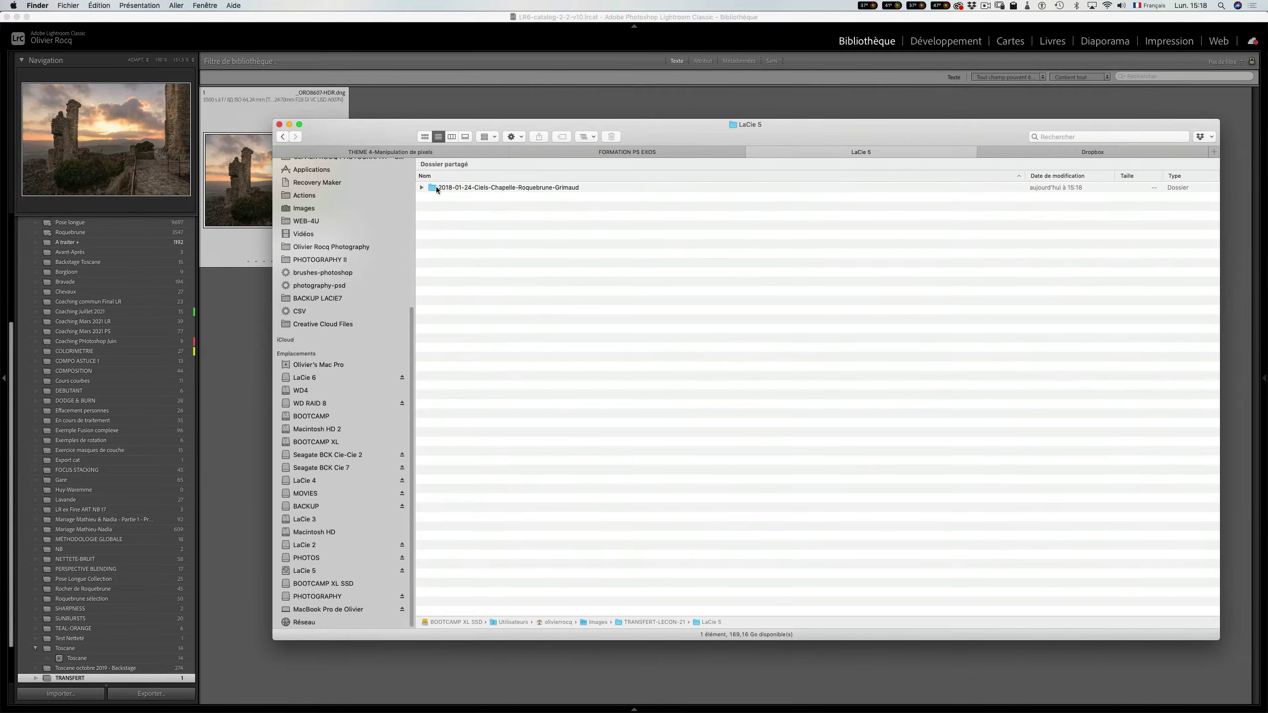
double_click(442, 188)
double_click(445, 188)
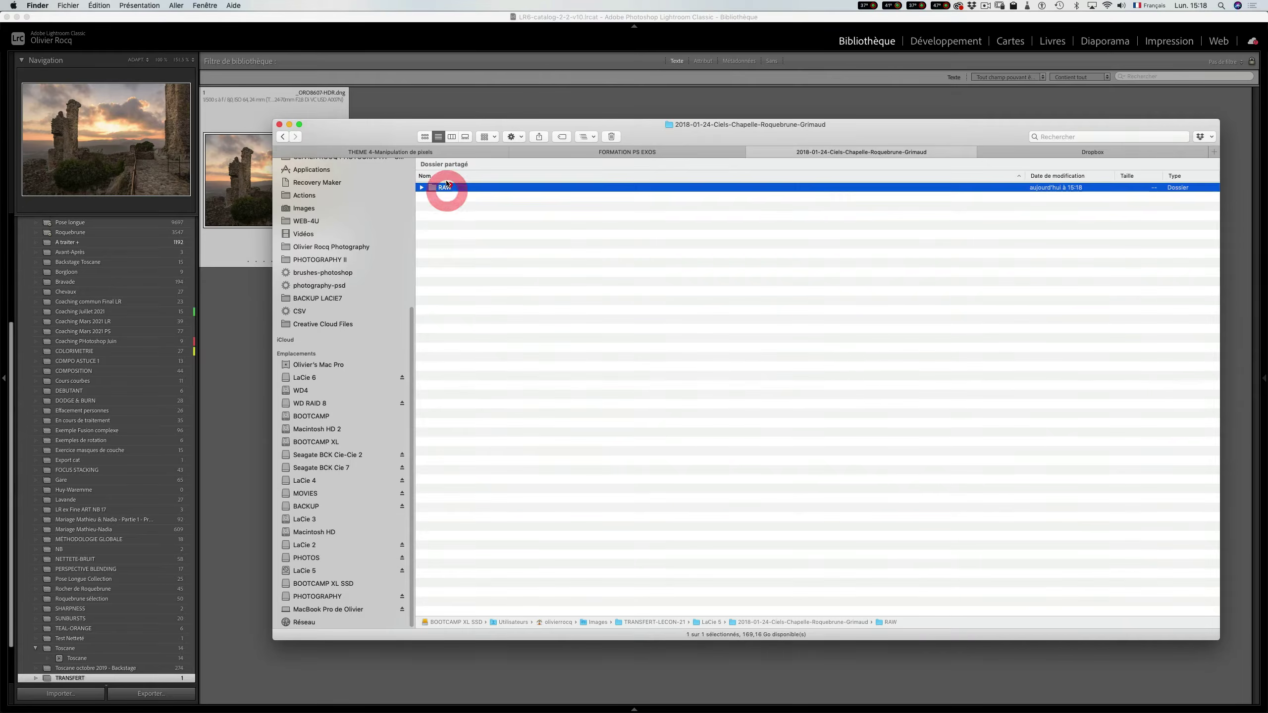
click(284, 137)
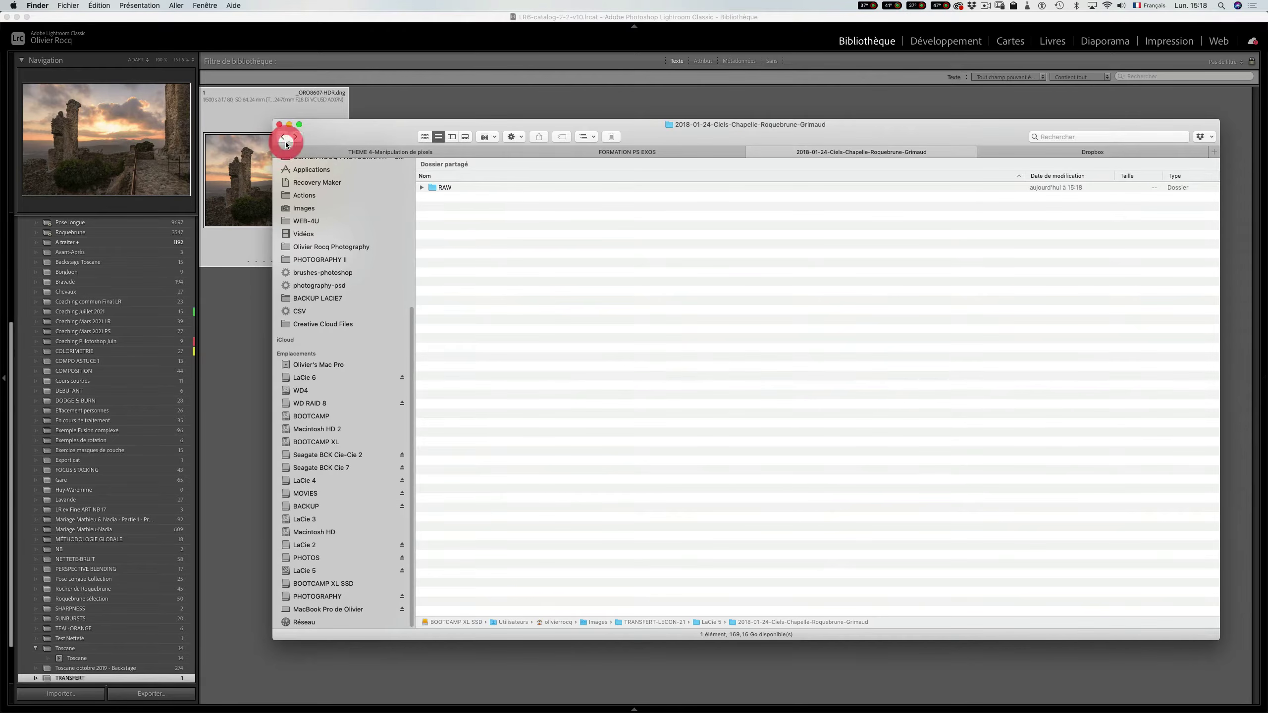
click(282, 136)
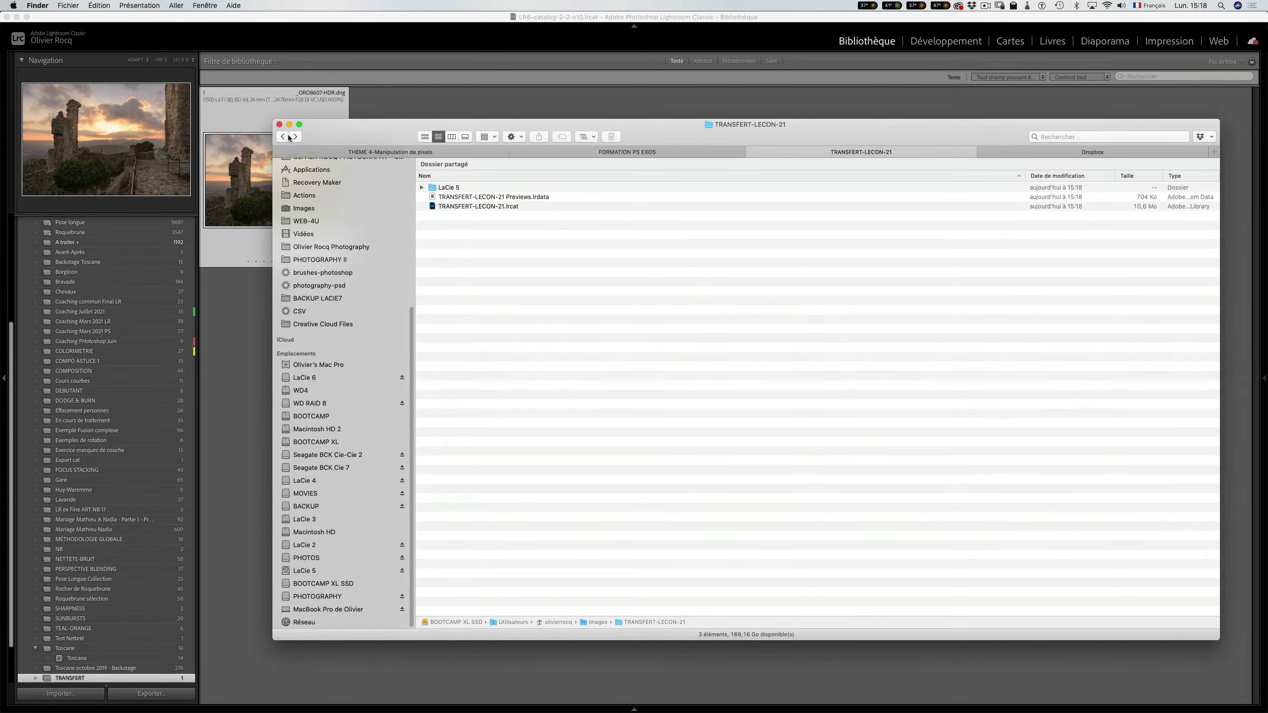
click(282, 137)
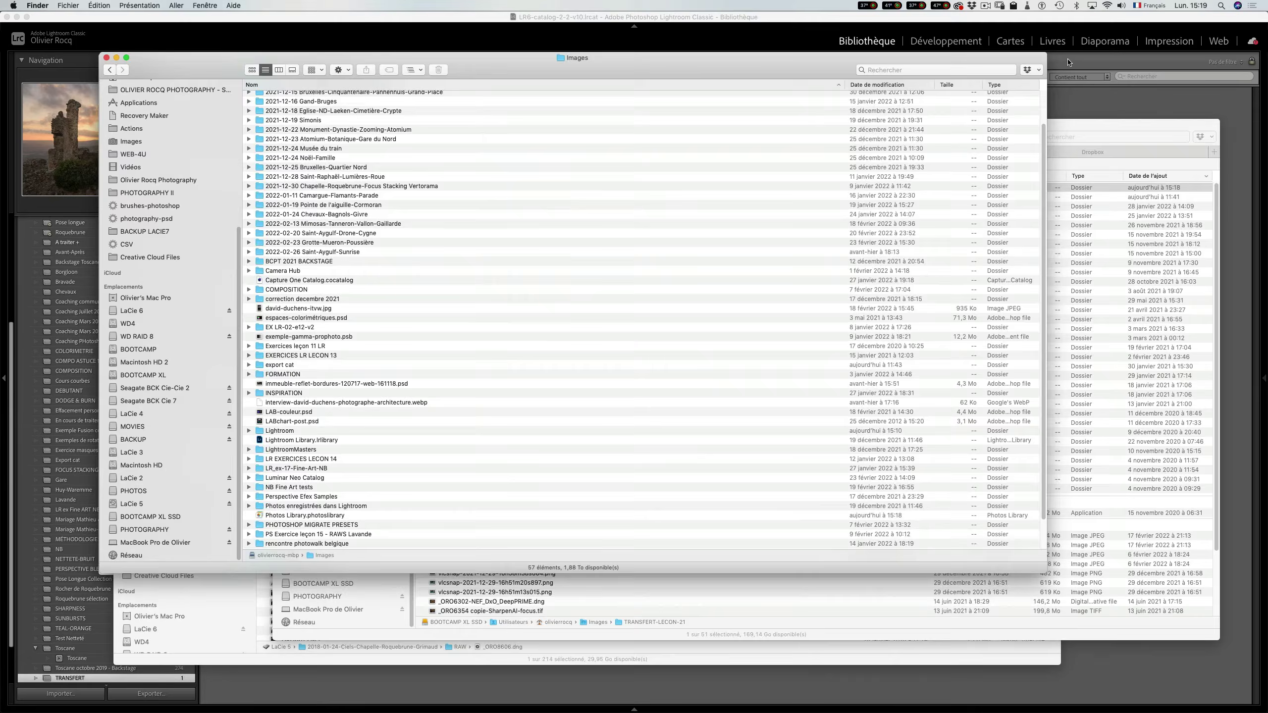
key(super+h)
click(624, 282)
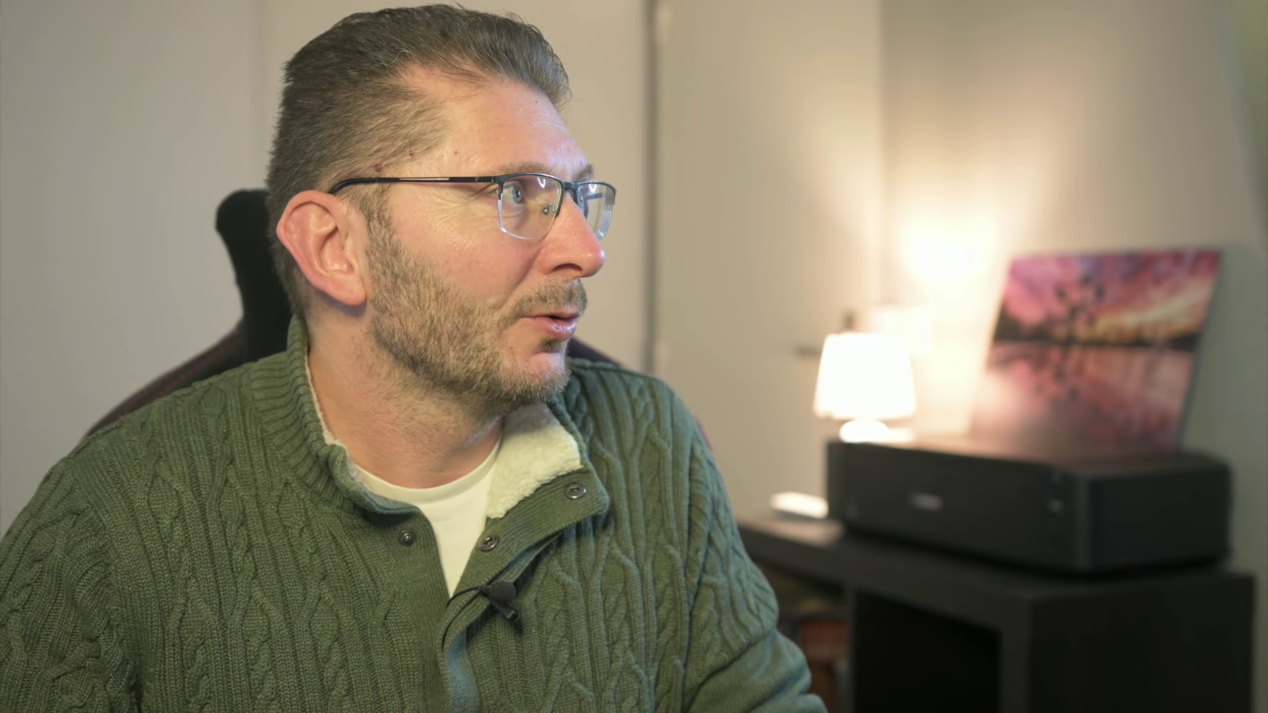
Step: In Lightroom on the other computer, choose TRANSFERT-LECON-21.lrcat from the TRANSFERT-LECON-21 folder in Images as the catalogue to open
click(144, 8)
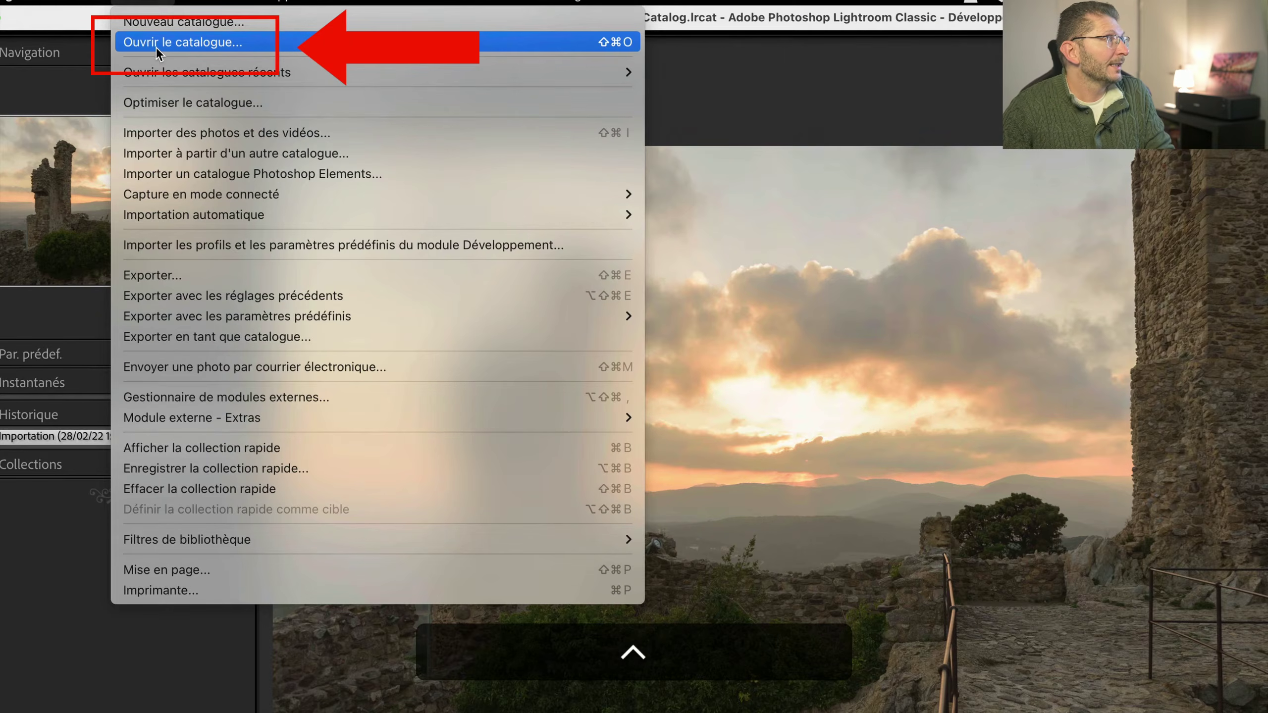
click(155, 46)
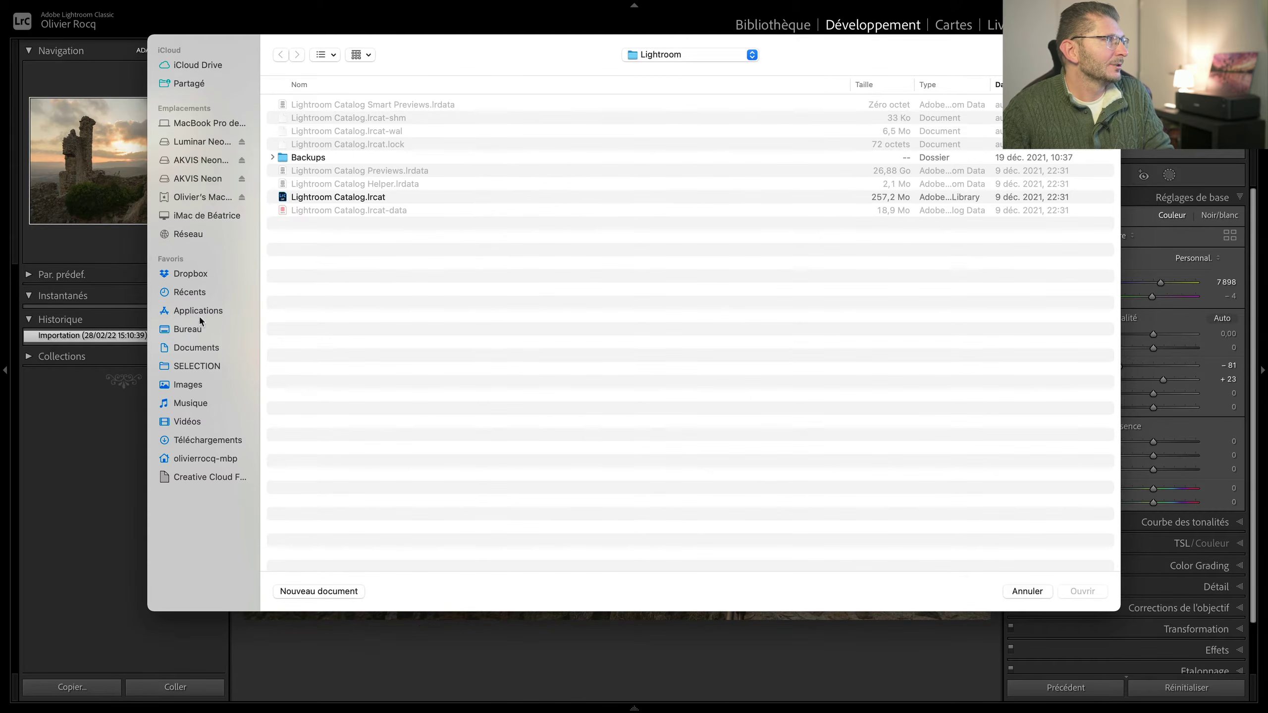
click(190, 392)
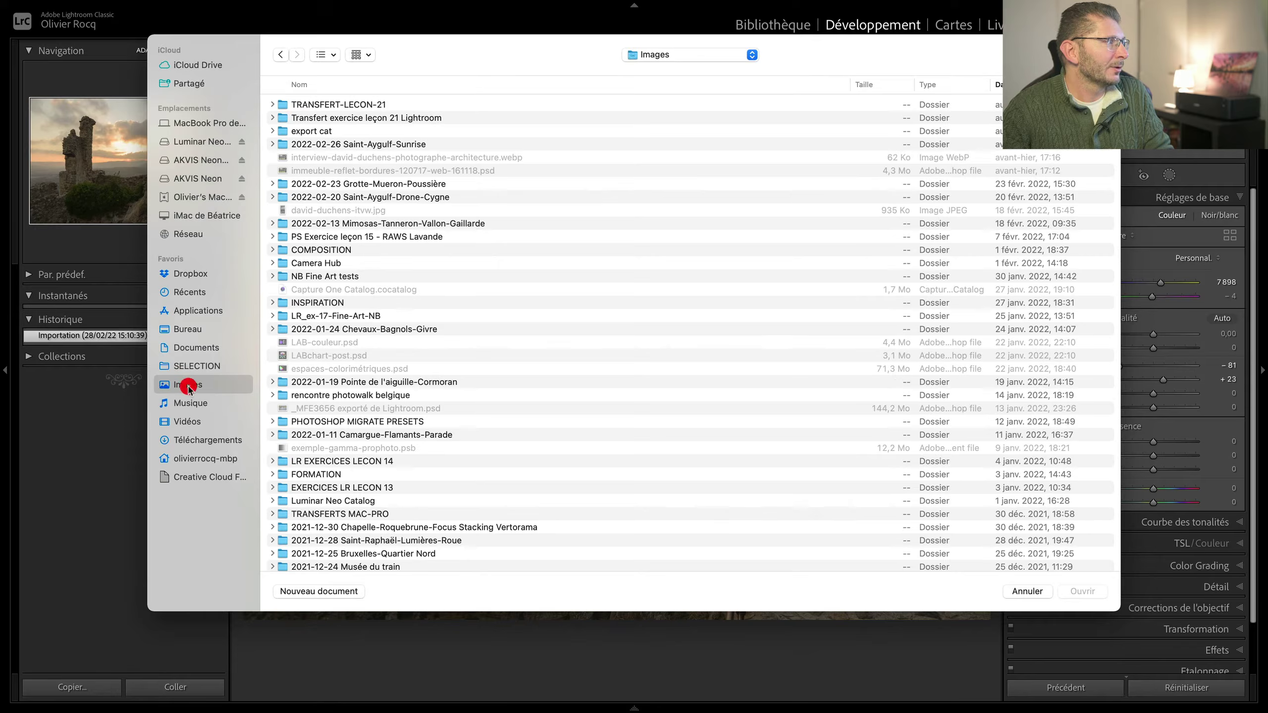
double_click(368, 108)
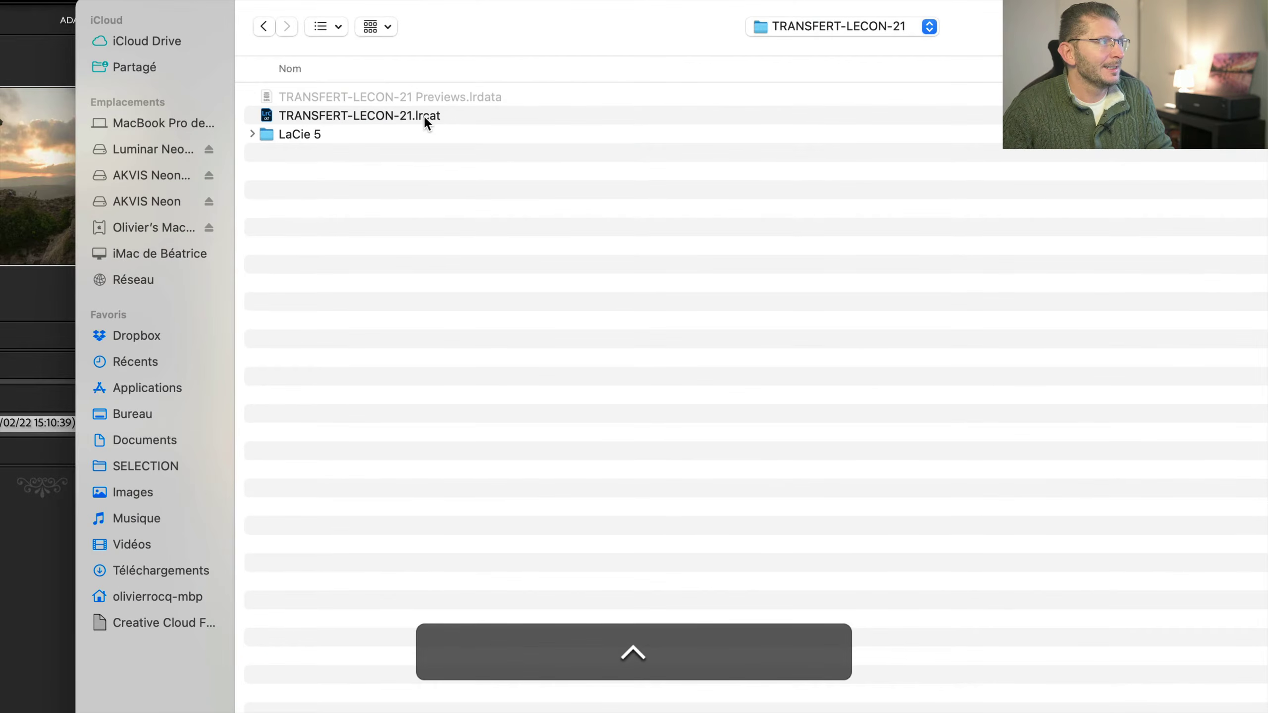
click(425, 116)
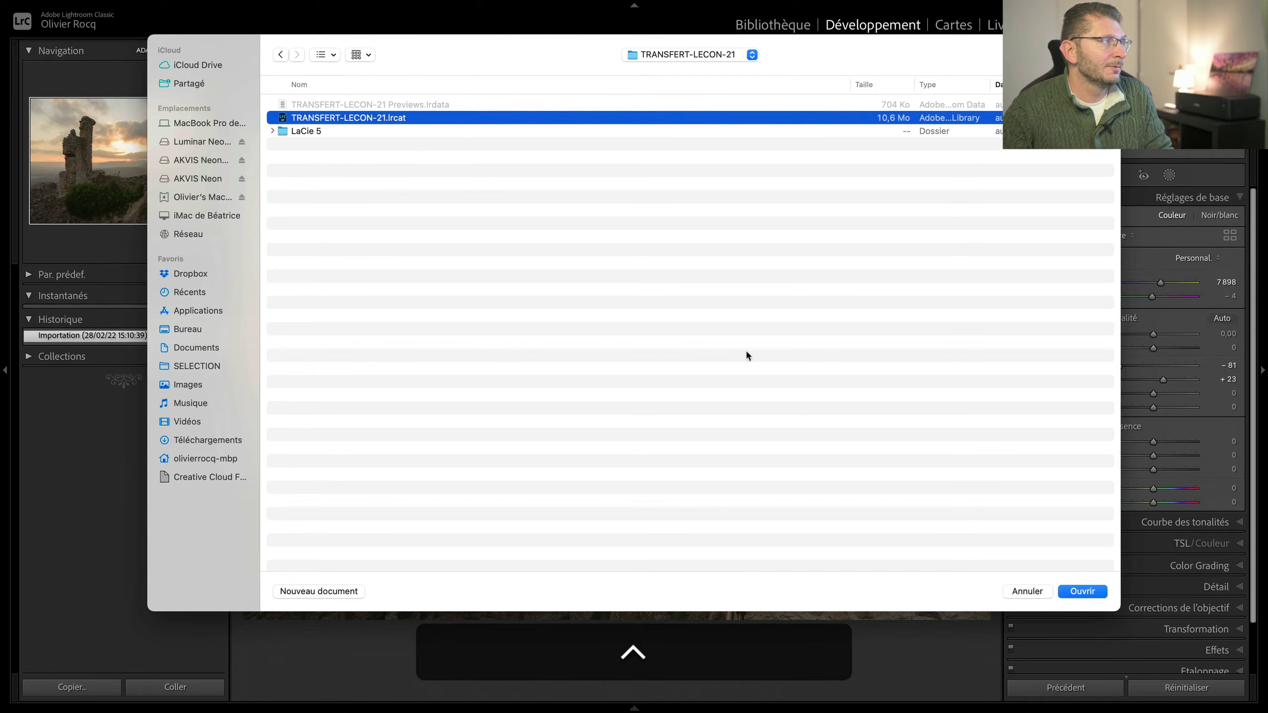
click(1082, 592)
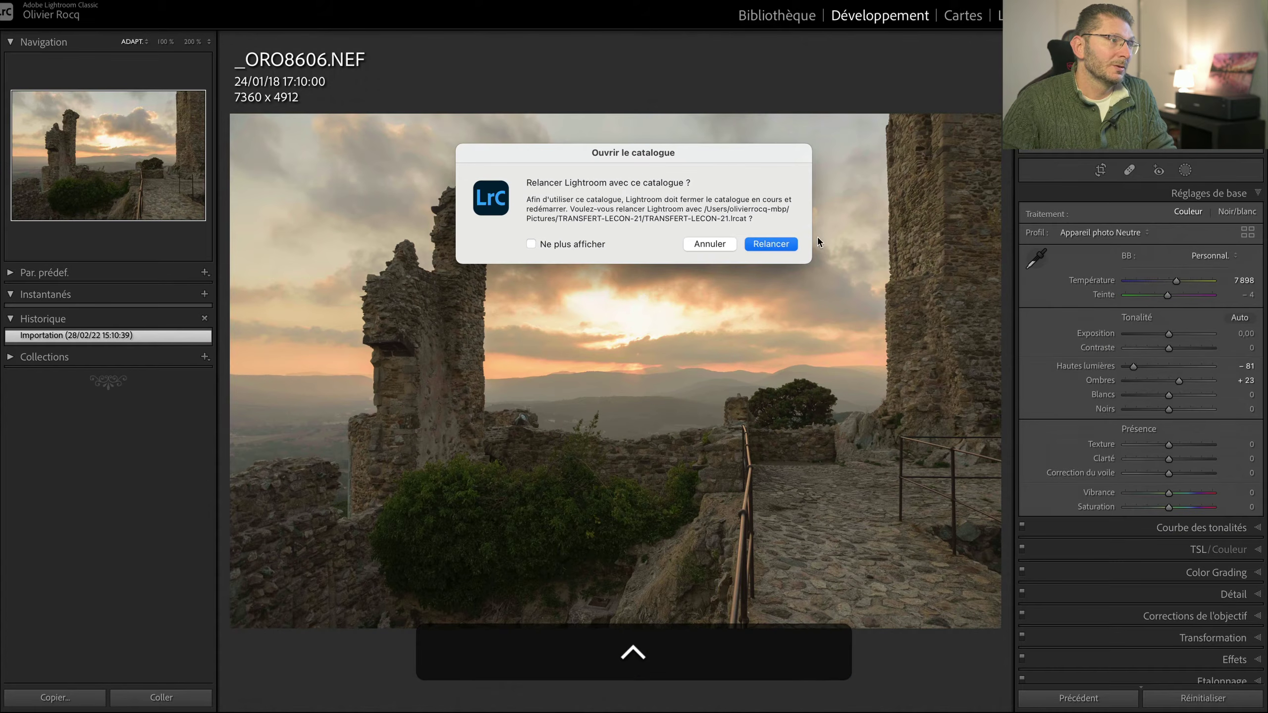
Step: Relaunch Lightroom with the chosen catalogue, back up the current catalogue and upgrade the transferred one as TRANSFERT-LECON-21-v11
click(779, 244)
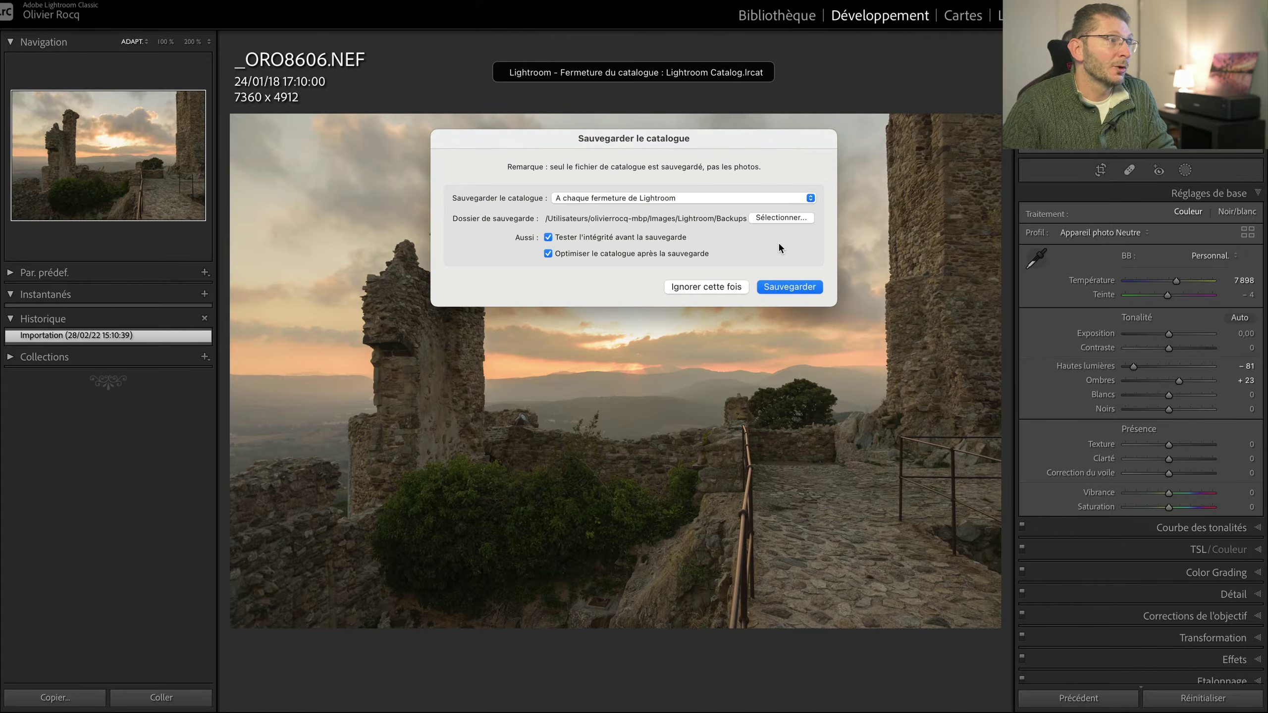
click(804, 289)
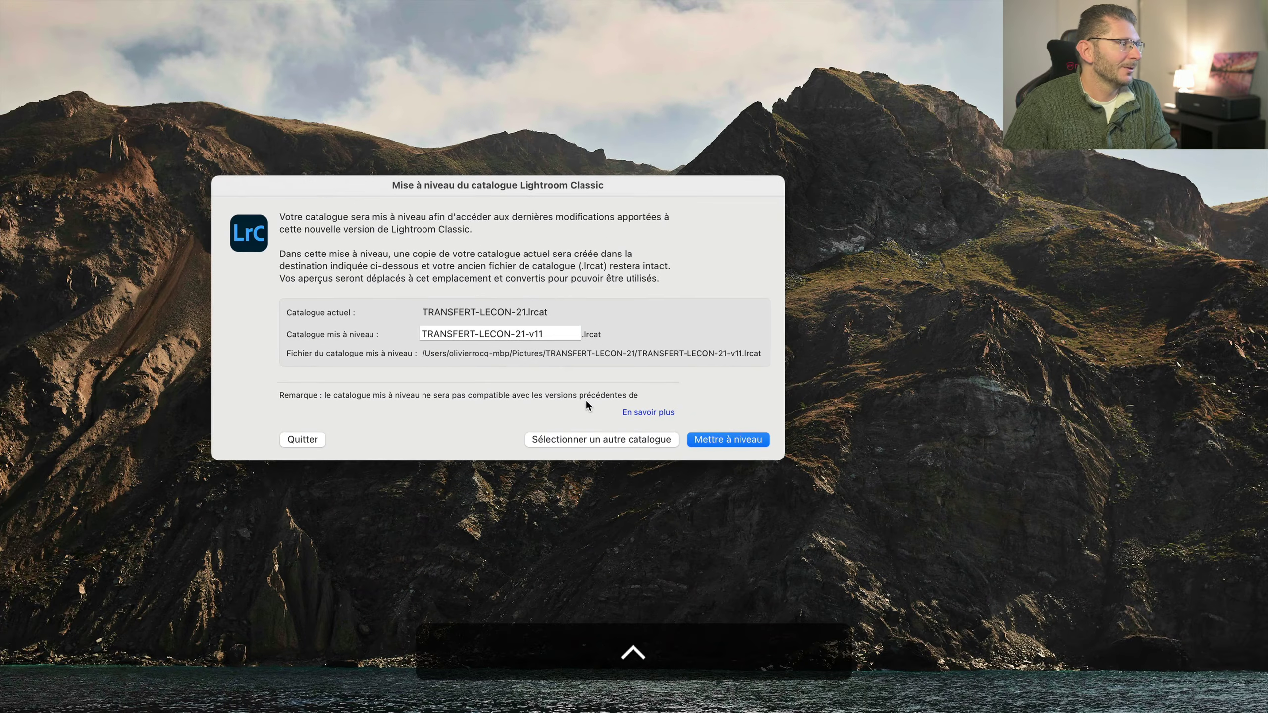
click(751, 440)
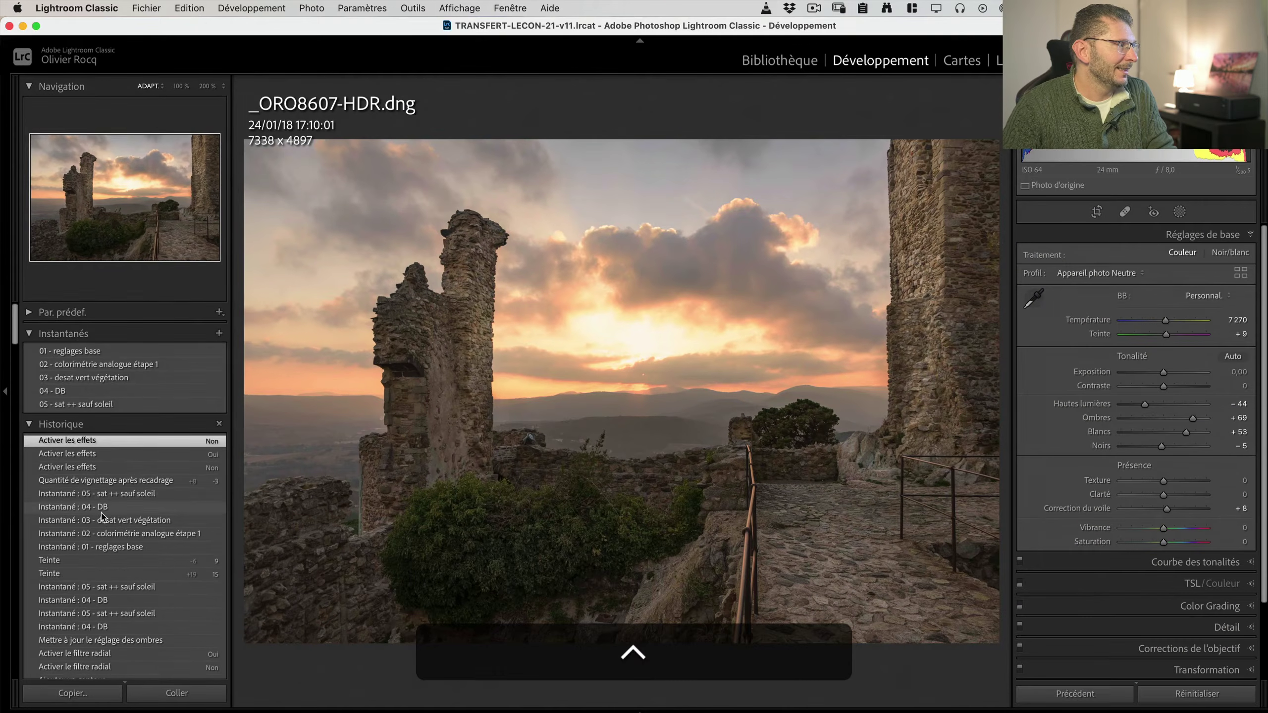
Step: Examine the transferred photo's Historique down to its import entry, previewing two Ajouter un contour states
scroll(102, 517, down, 5)
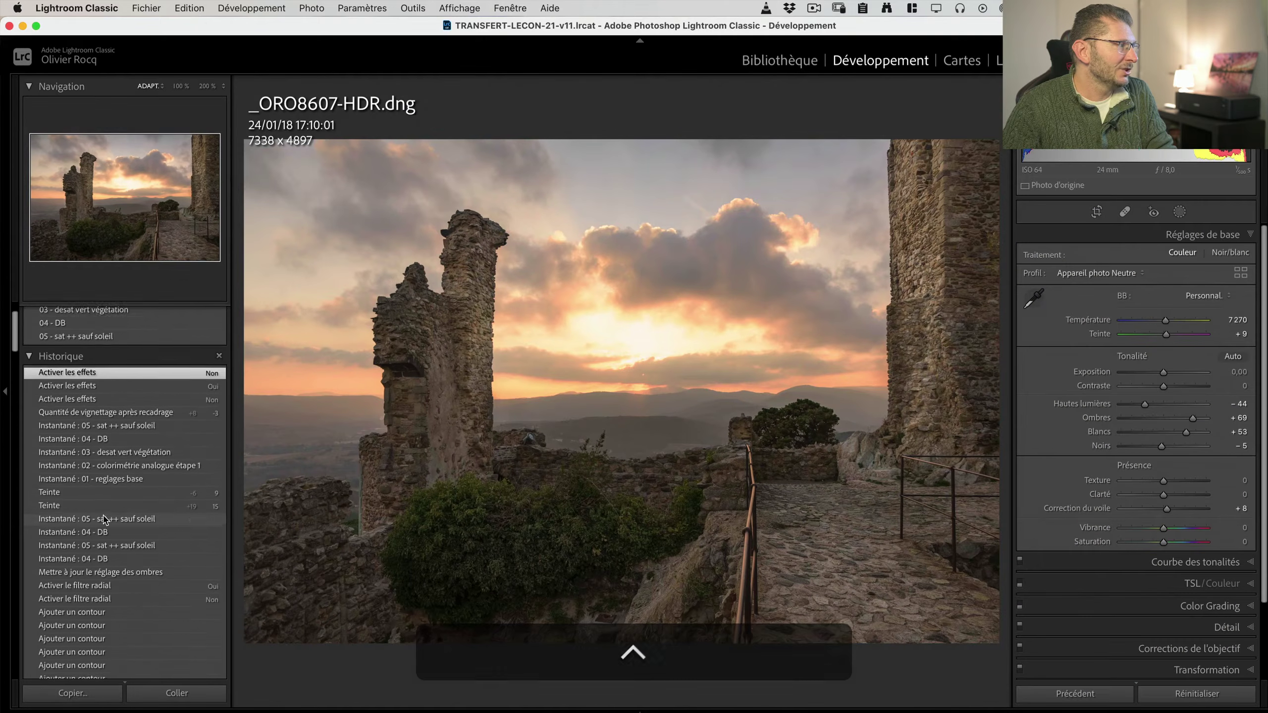
click(102, 513)
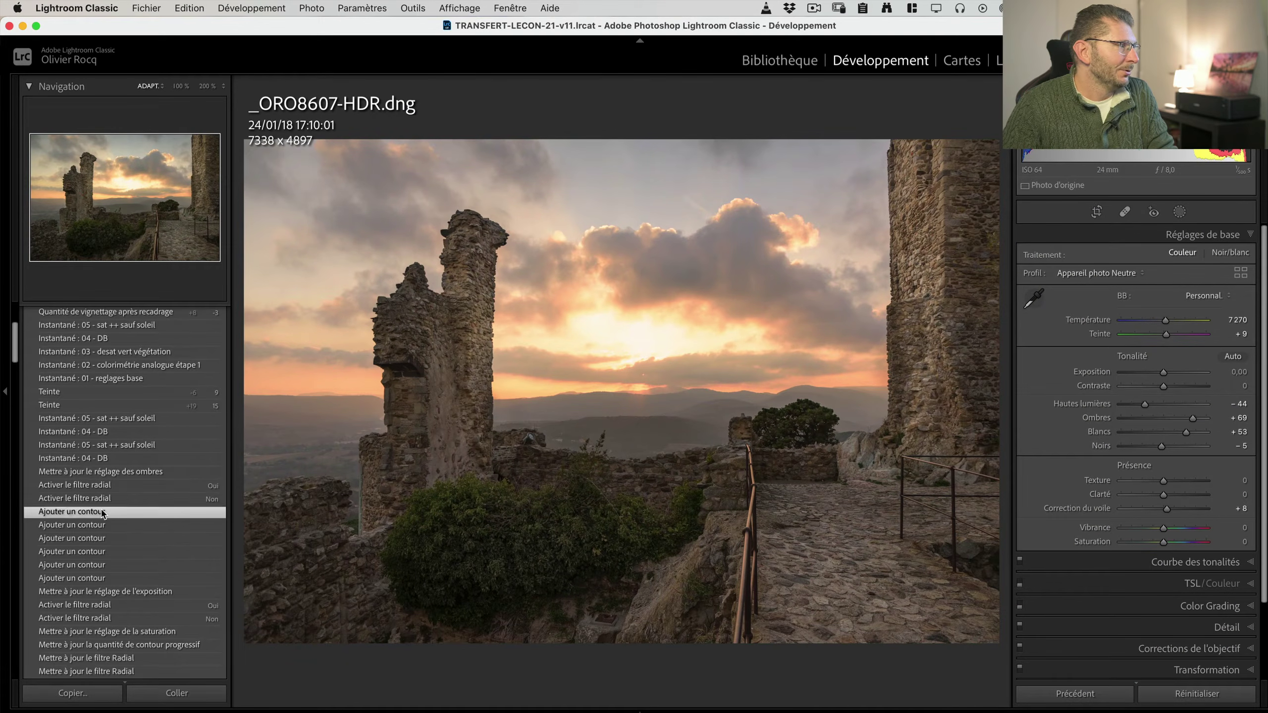
click(117, 539)
scroll(117, 551, down, 10)
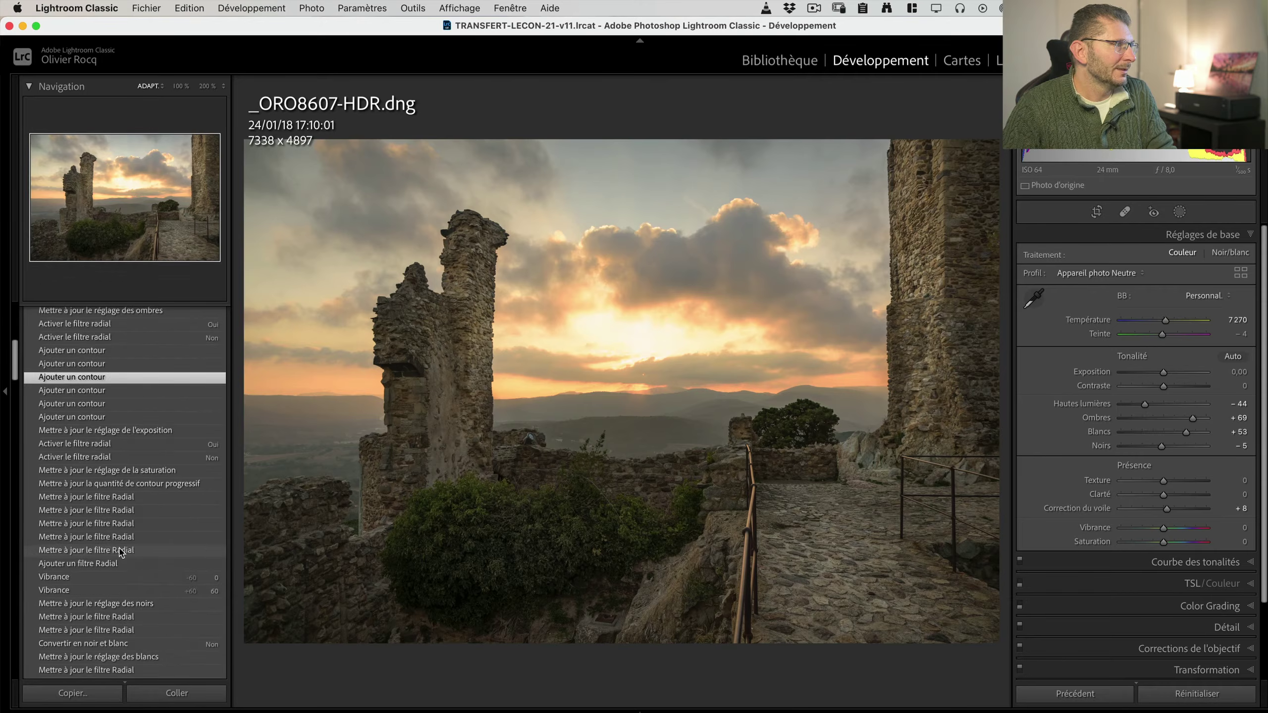
scroll(129, 586, down, 15)
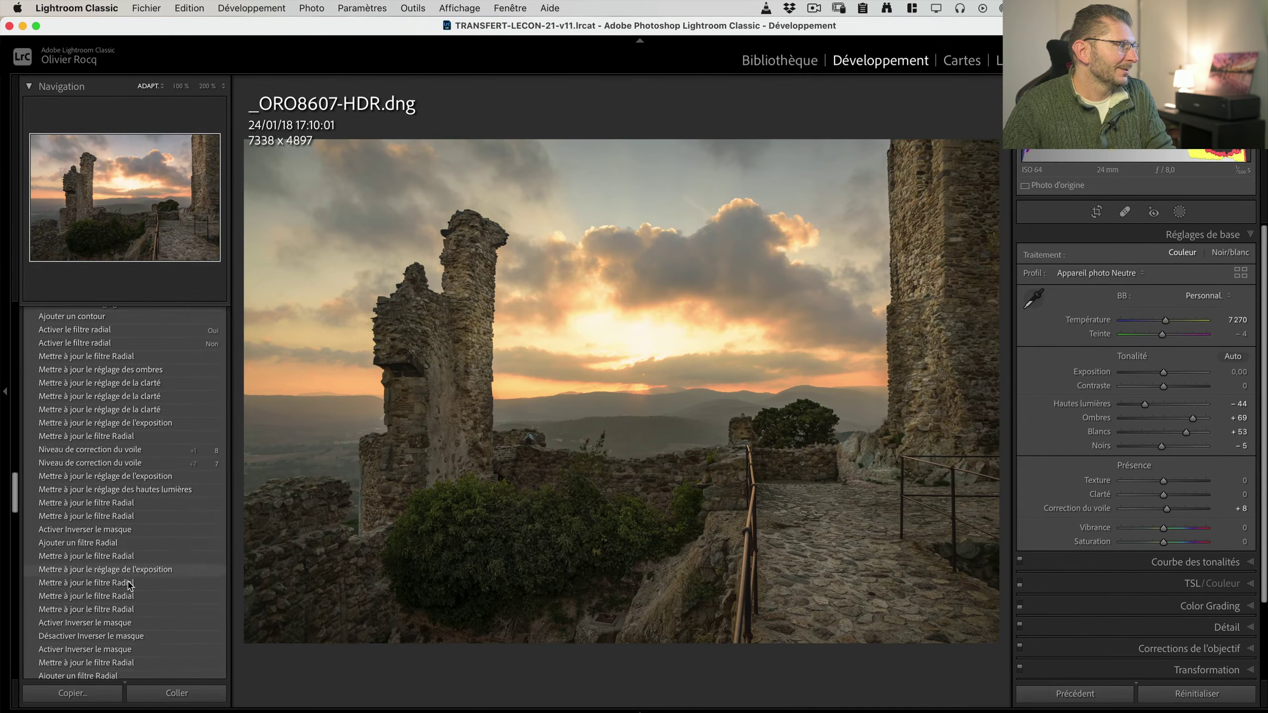
scroll(125, 585, down, 10)
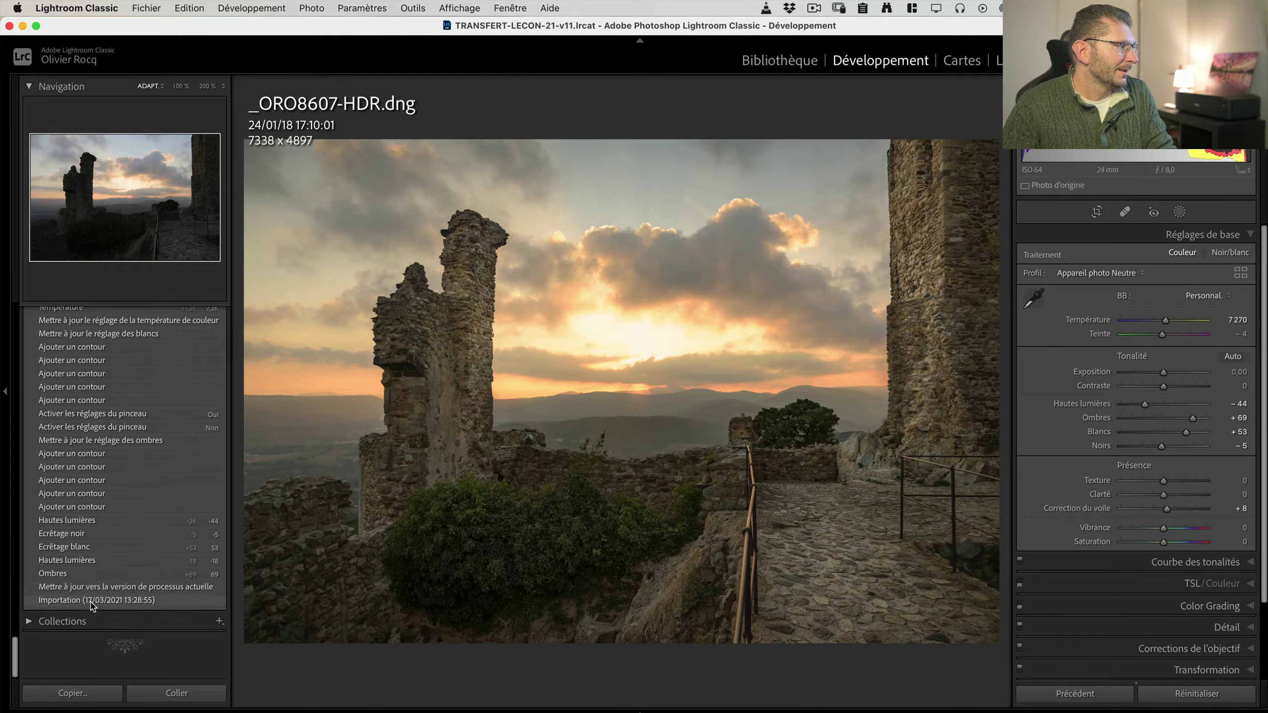
Step: Step through the photo's earliest history states from Importation through Ombres, Ecrêtage blanc and several Ajouter un contour entries, and review the list back up
click(91, 601)
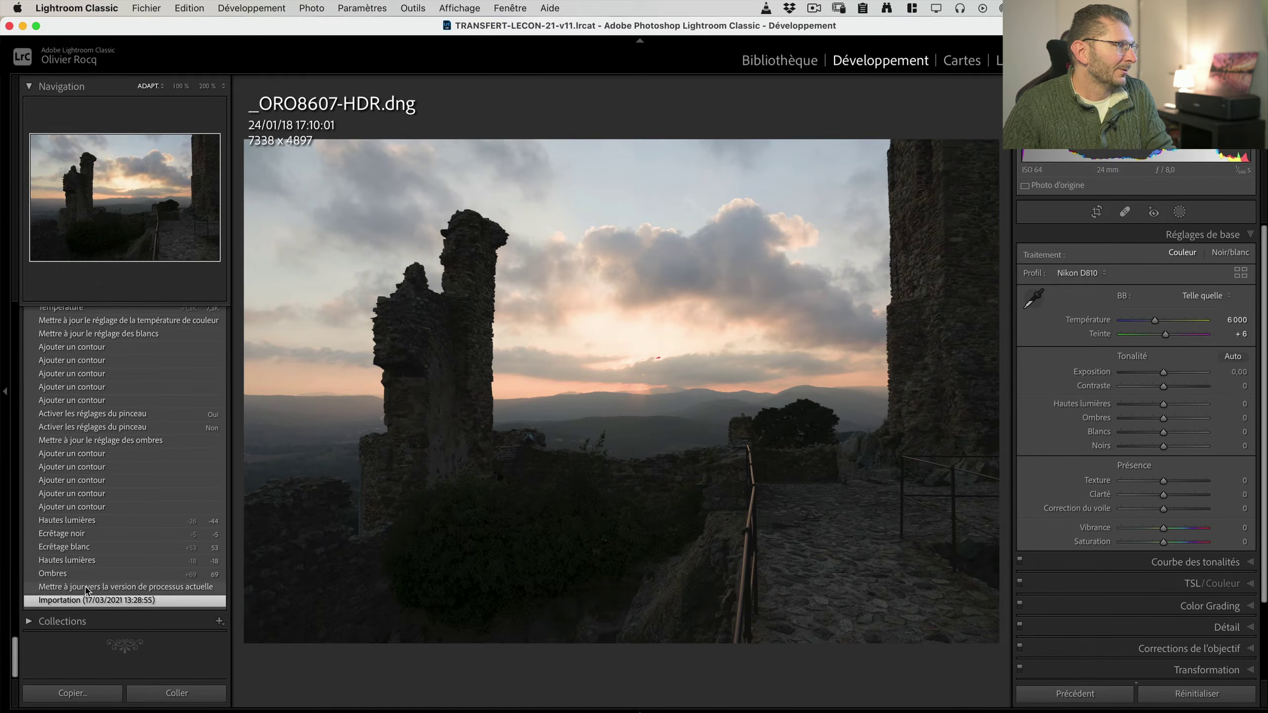
click(89, 588)
click(85, 574)
click(83, 548)
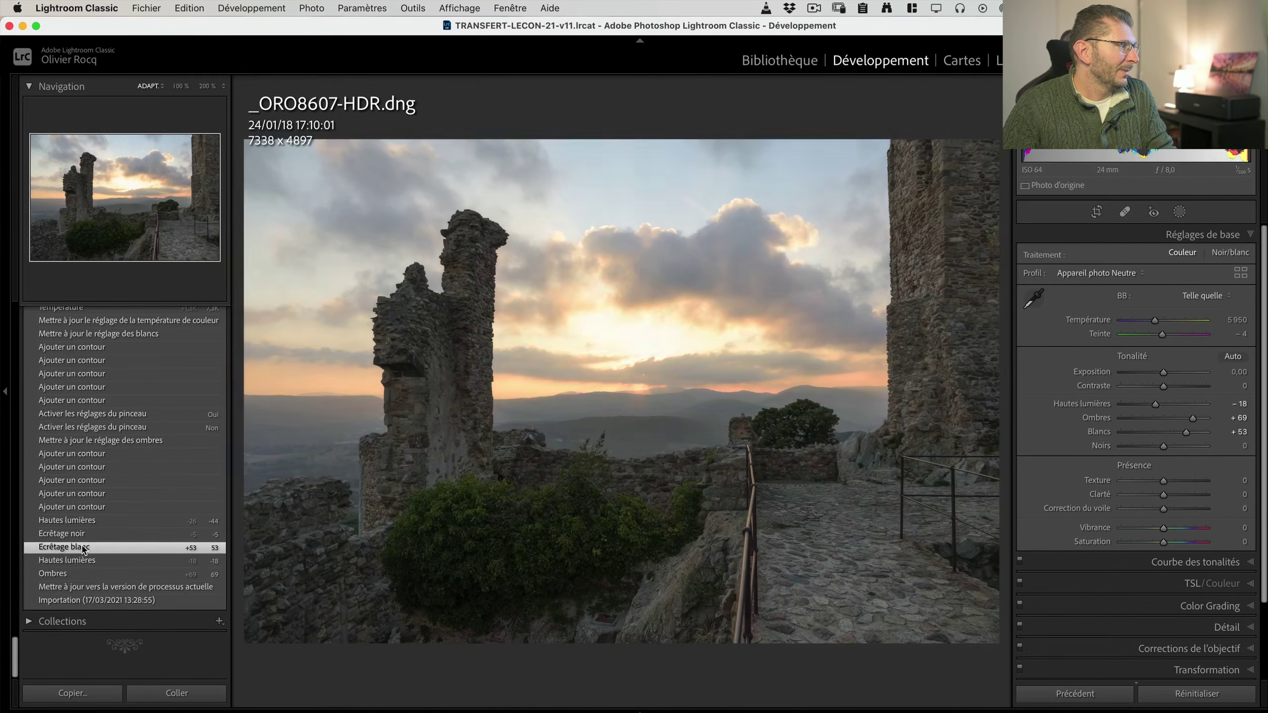
click(90, 509)
click(89, 467)
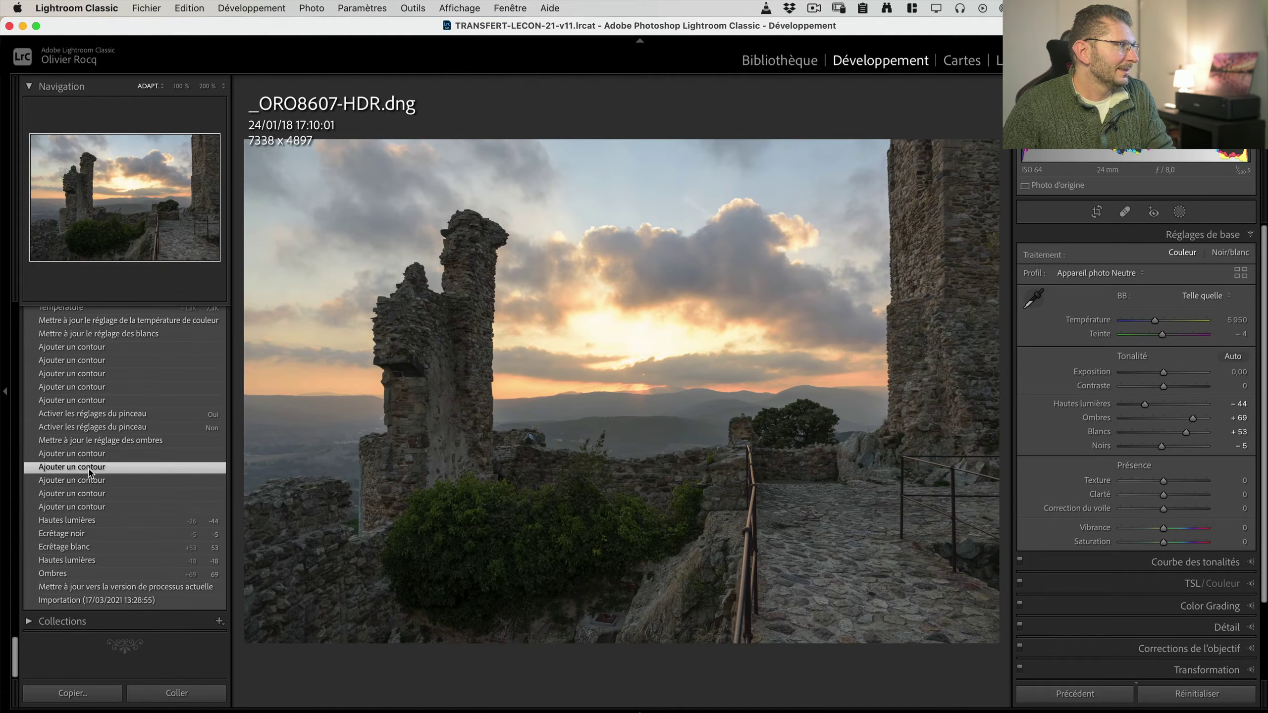
click(97, 440)
click(109, 376)
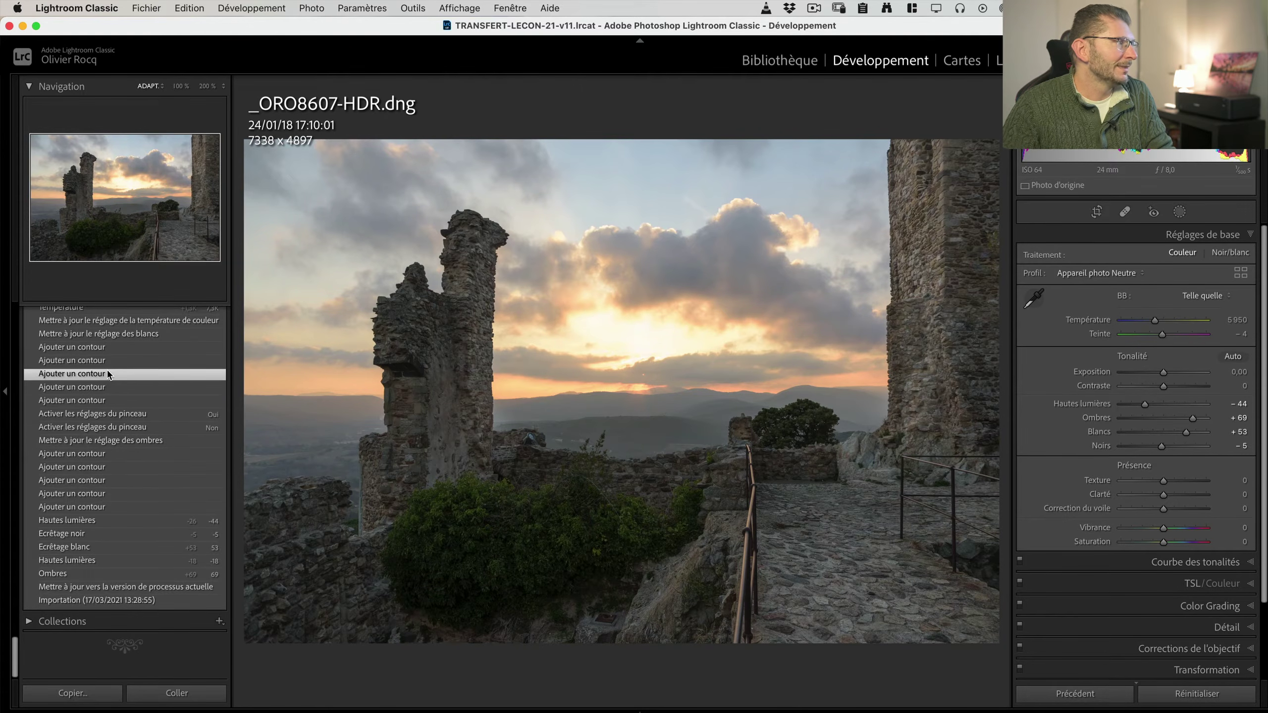
scroll(109, 377, up, 10)
scroll(109, 375, up, 15)
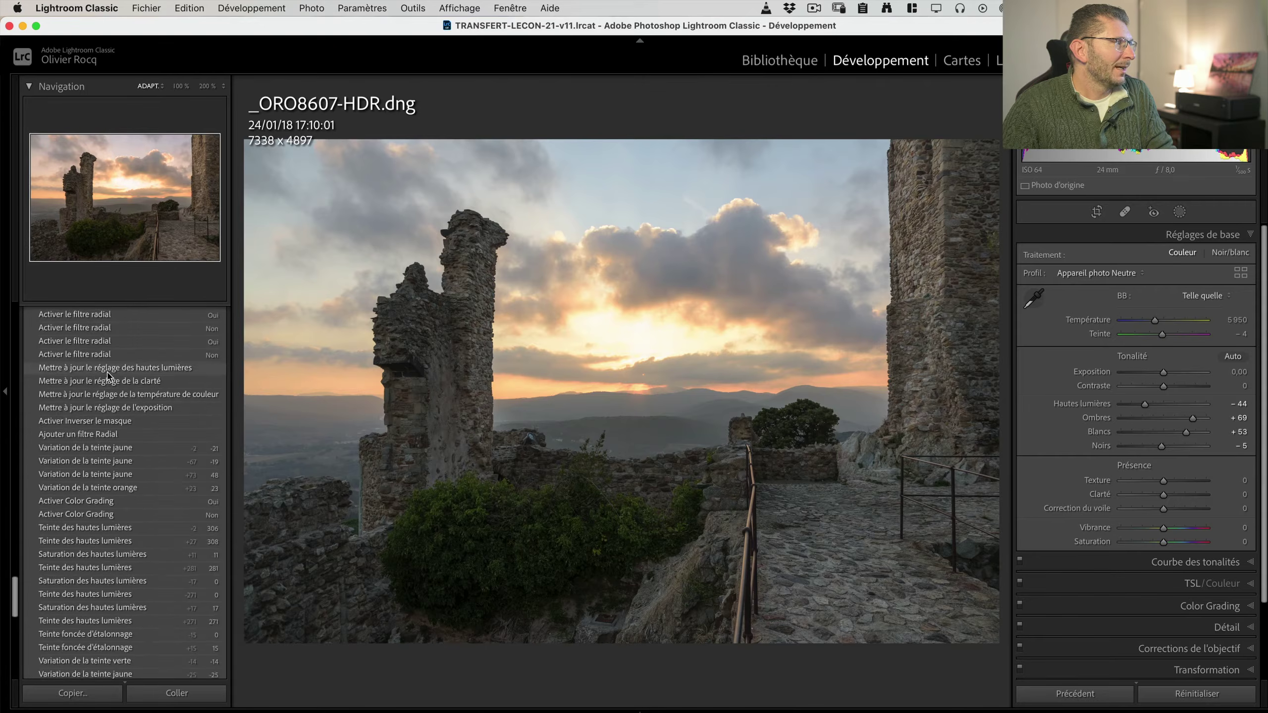
scroll(109, 375, up, 10)
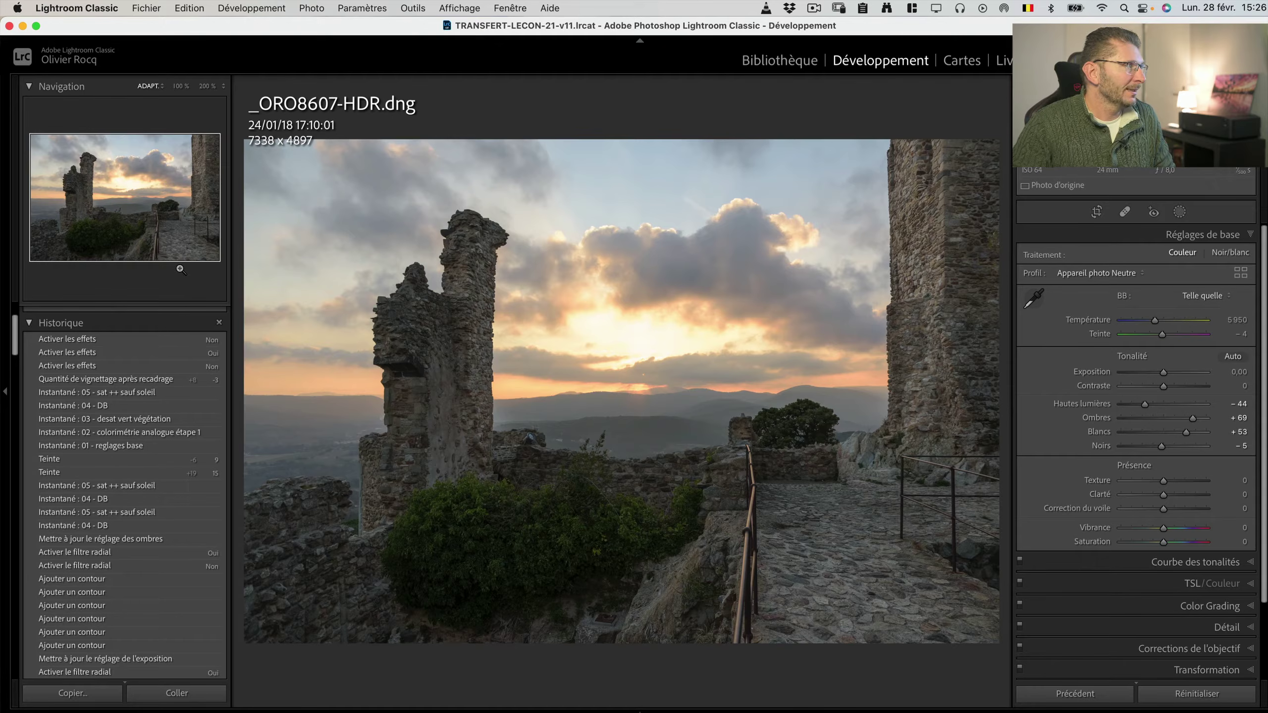
Step: Relaunch Lightroom with the recent catalogue Lightroom Catalog.lrcat
click(155, 11)
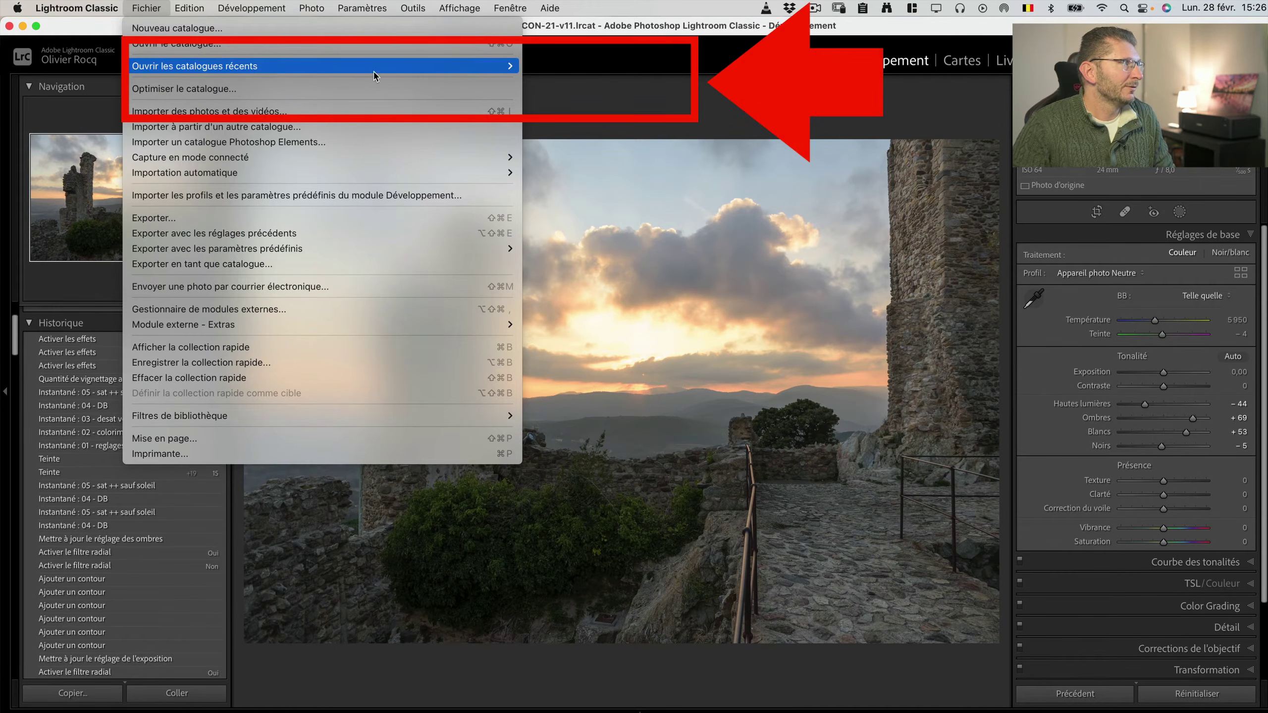
mouse_move(448, 67)
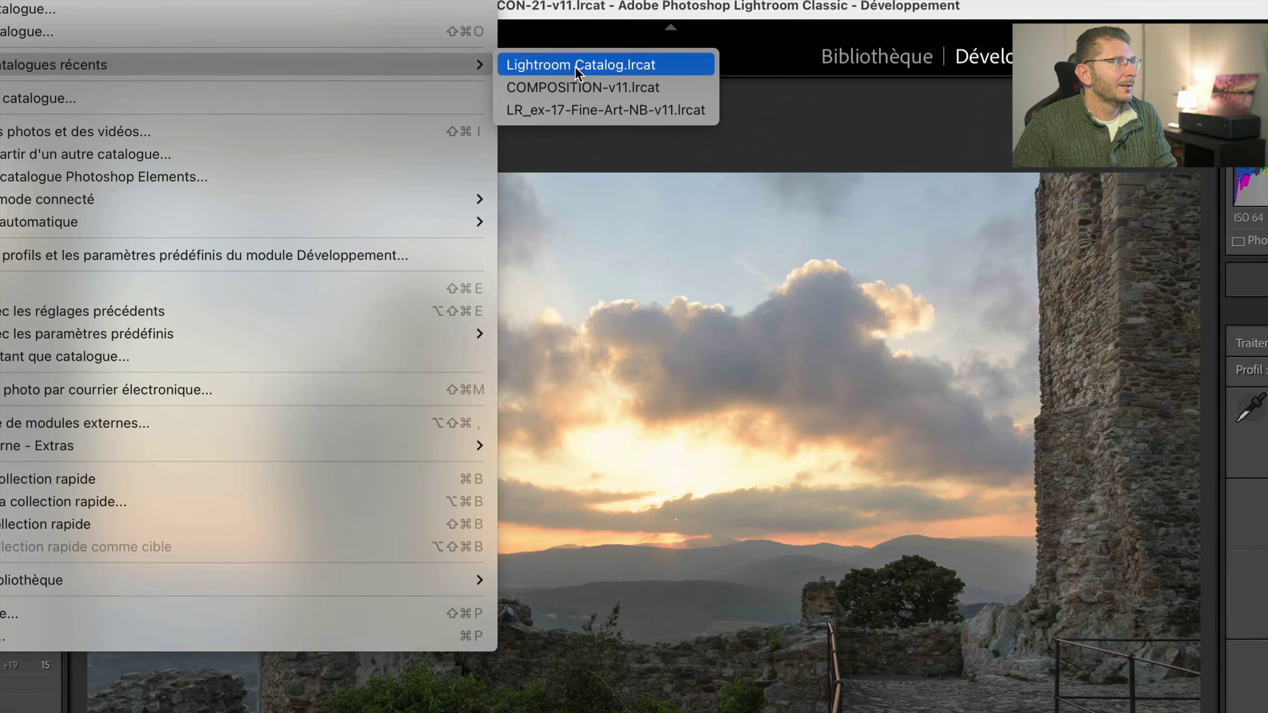
click(575, 67)
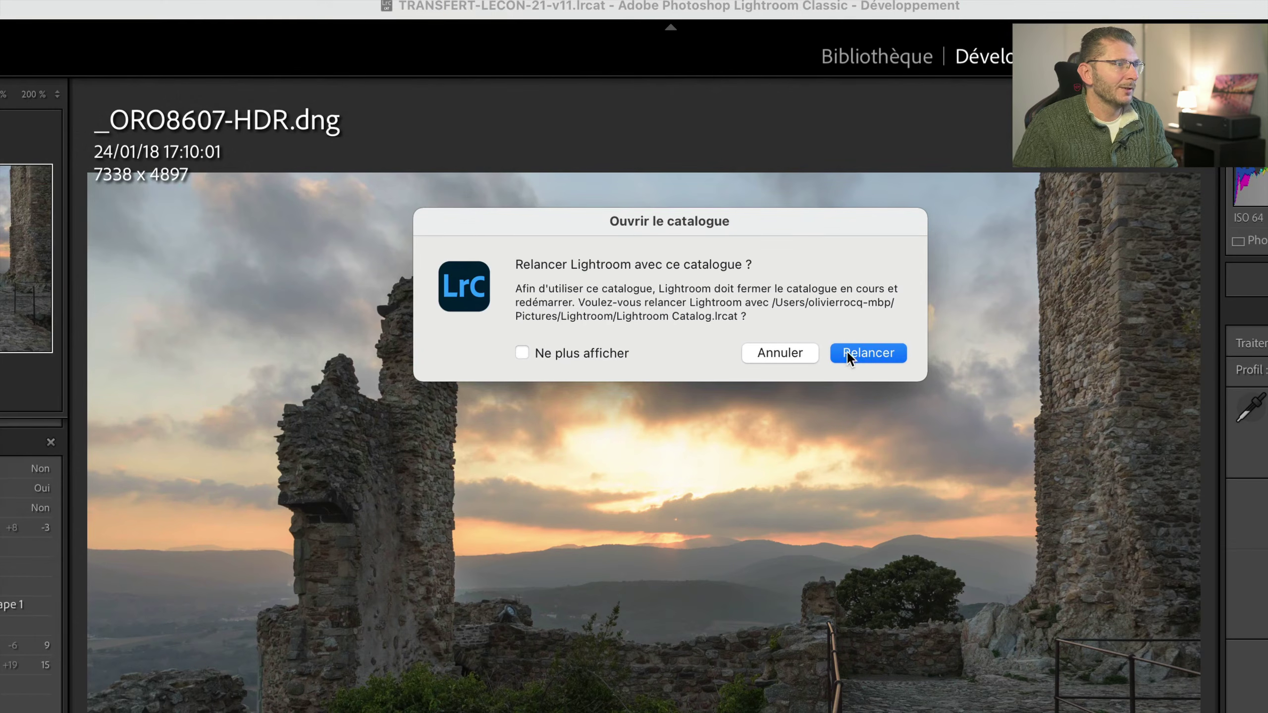
click(883, 351)
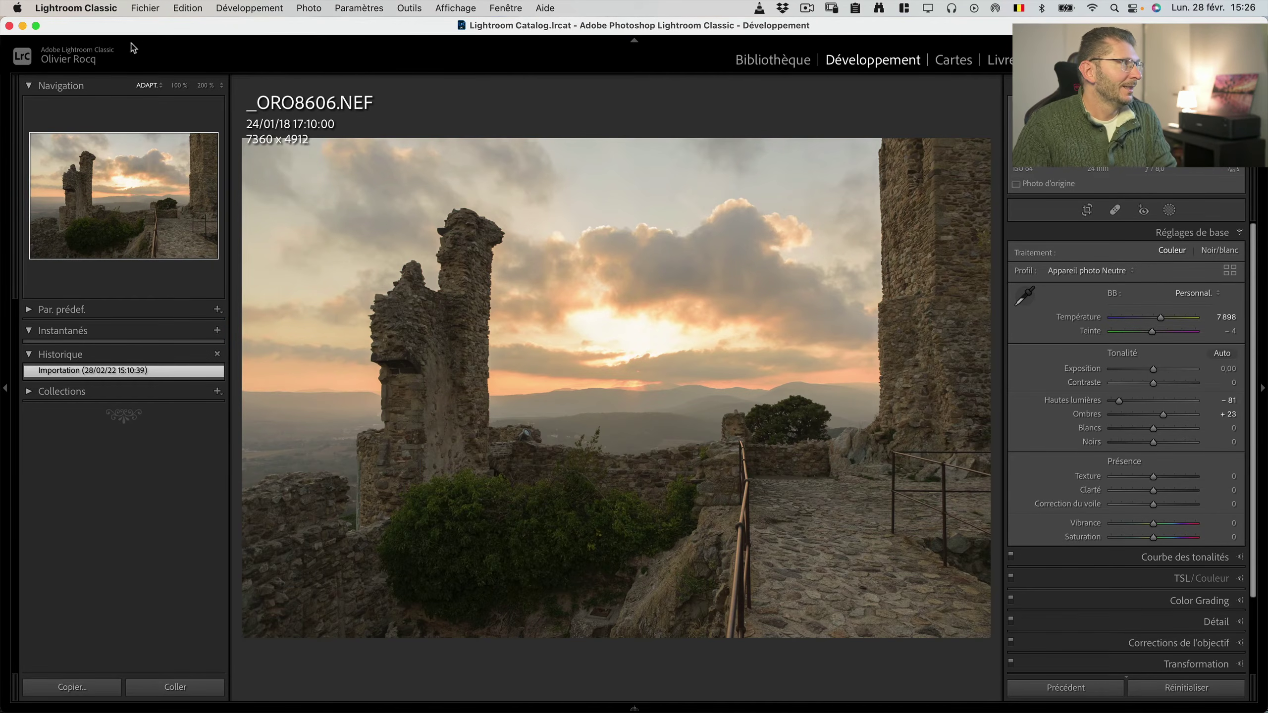
Step: Start an import from another catalogue, choosing TRANSFERT-LECON-21-v11.lrcat from the TRANSFERT-LECON-21 folder in Images
click(145, 9)
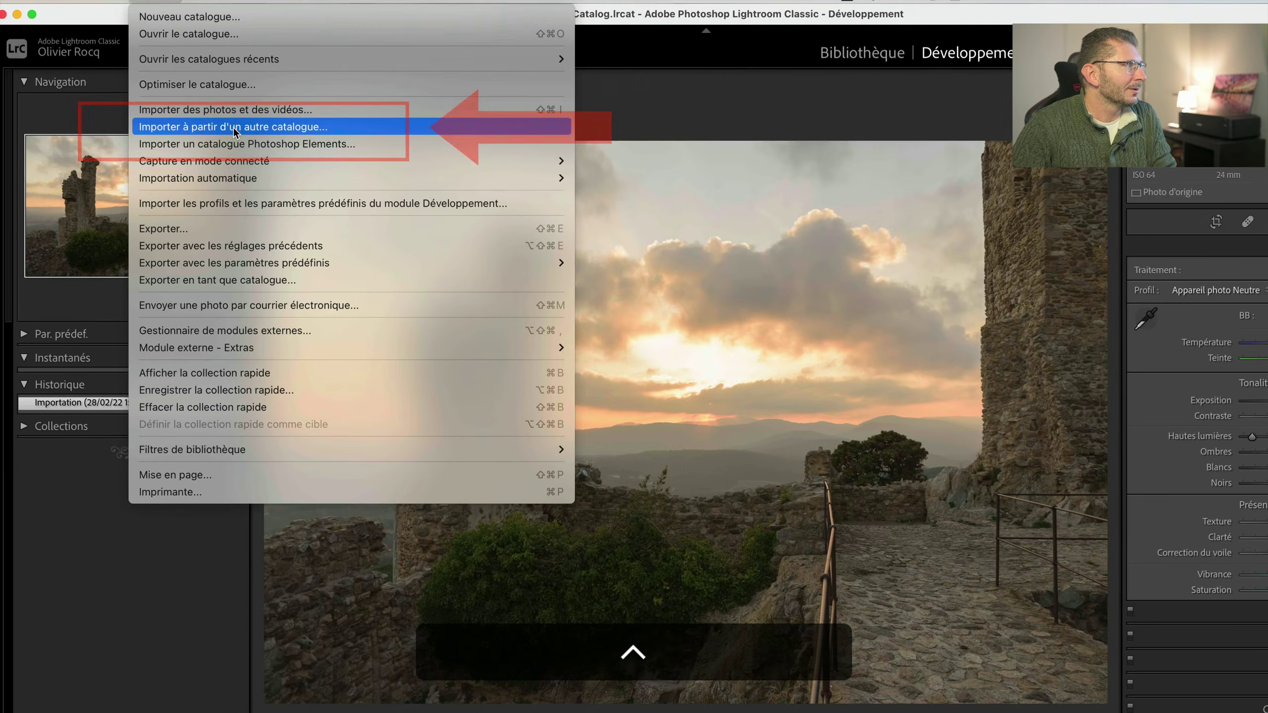
click(231, 128)
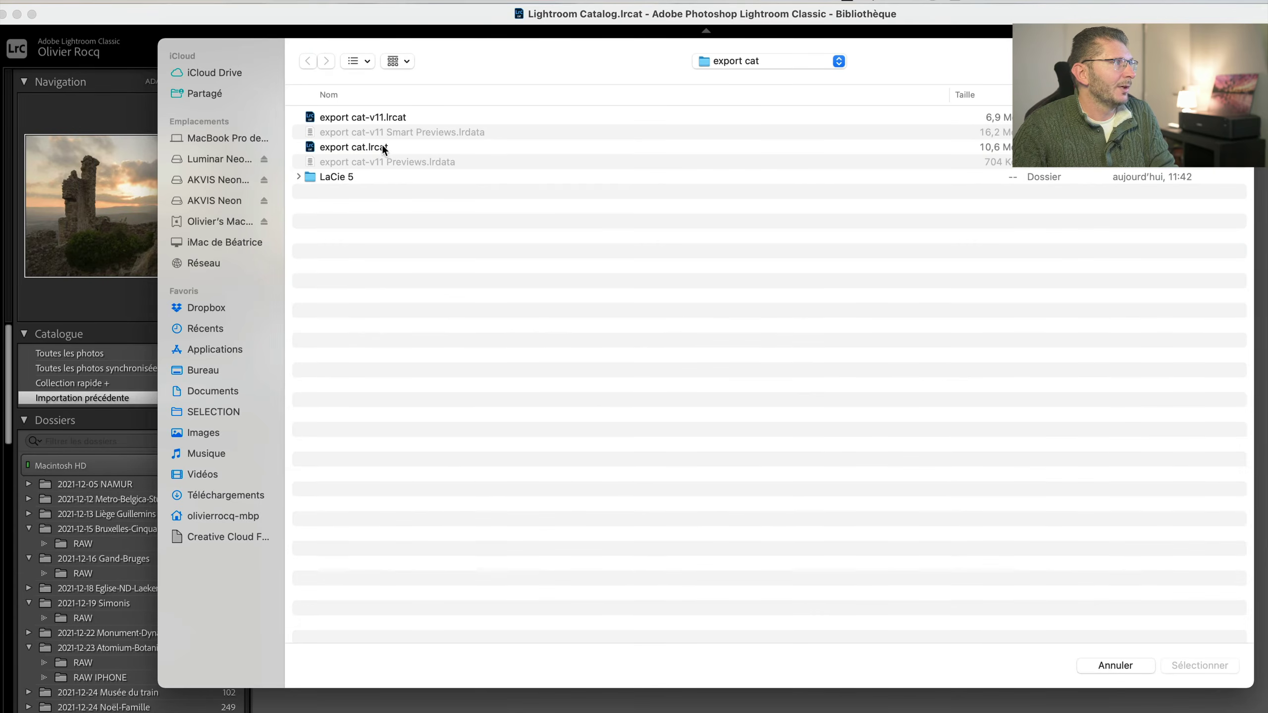
click(743, 66)
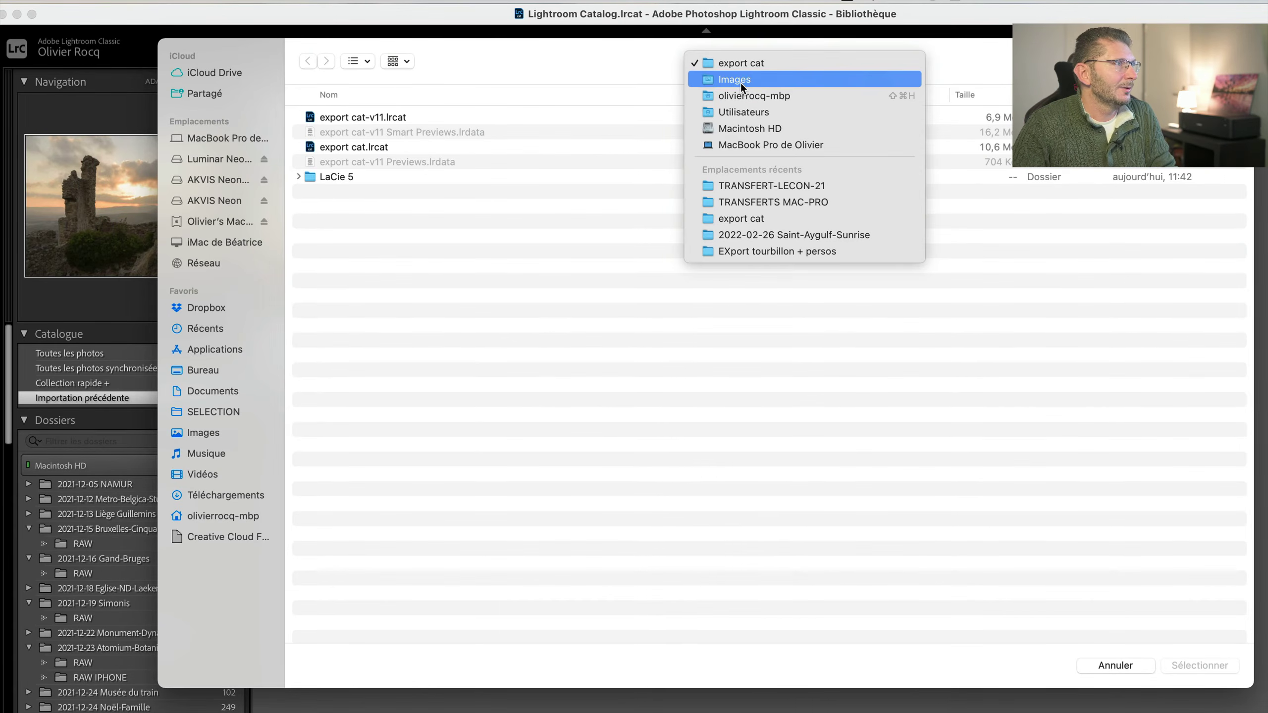
click(741, 83)
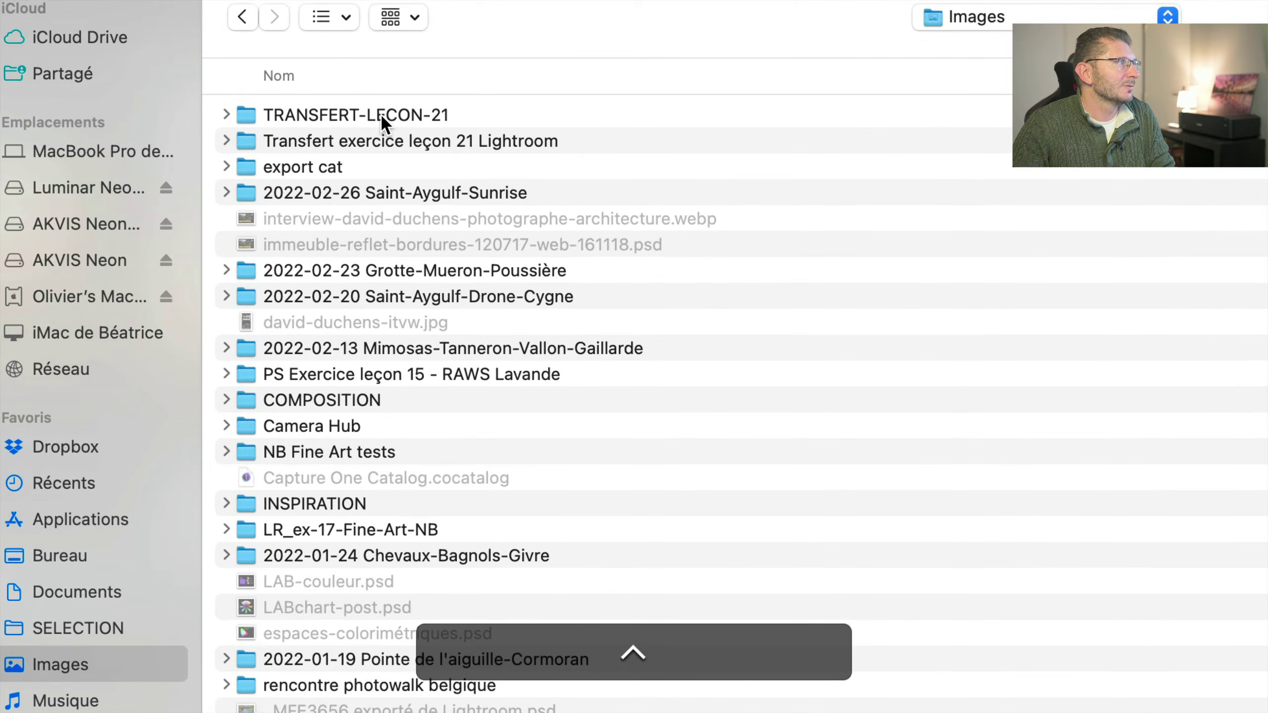
double_click(380, 114)
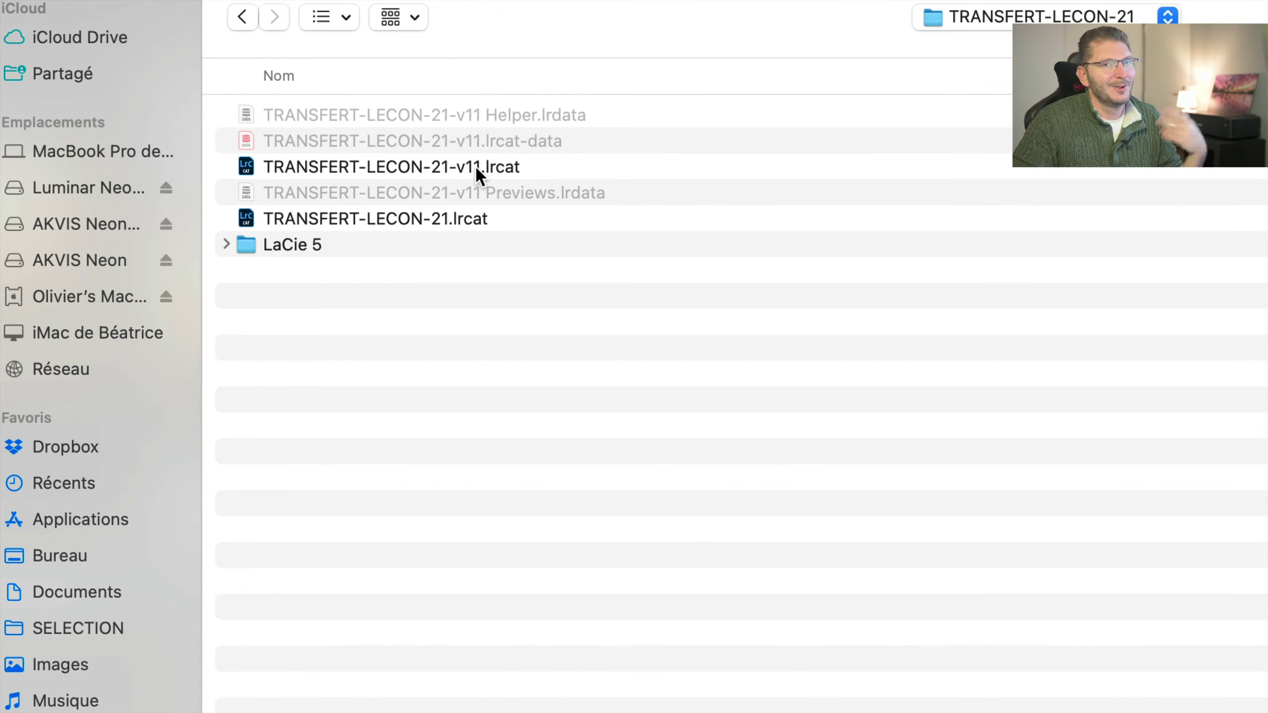
key(ctrl)
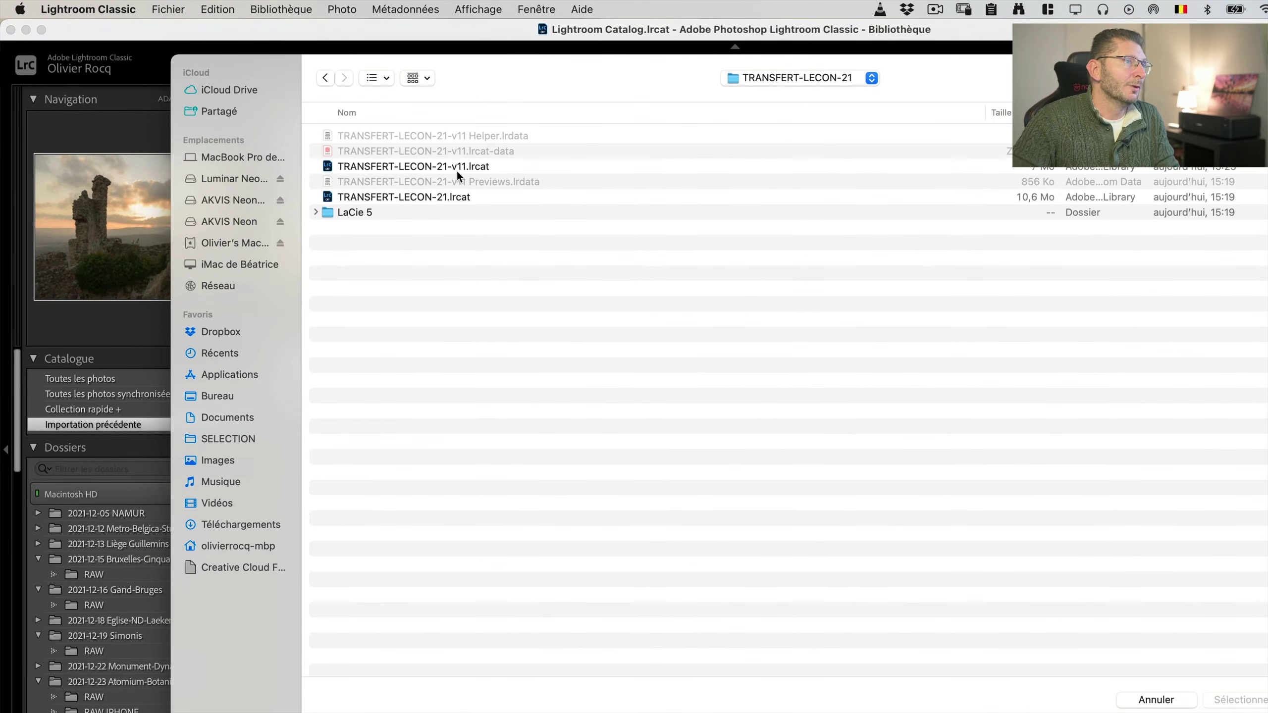
click(463, 167)
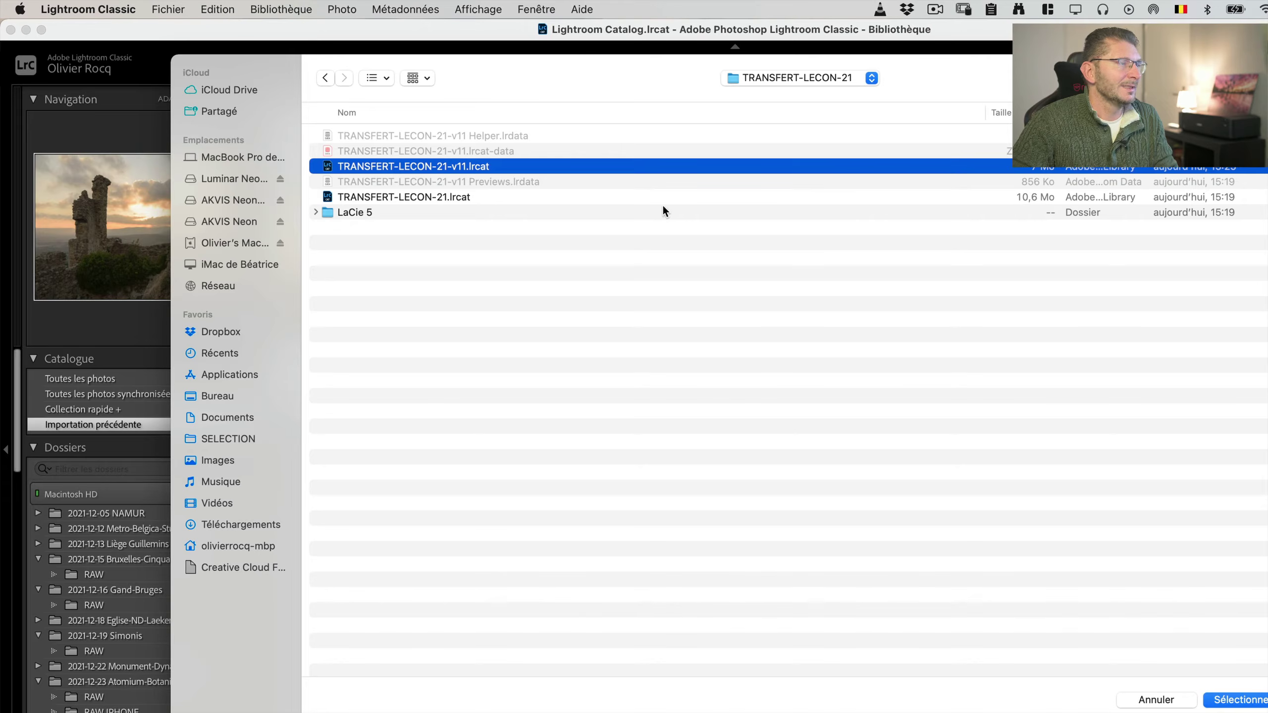
click(1225, 702)
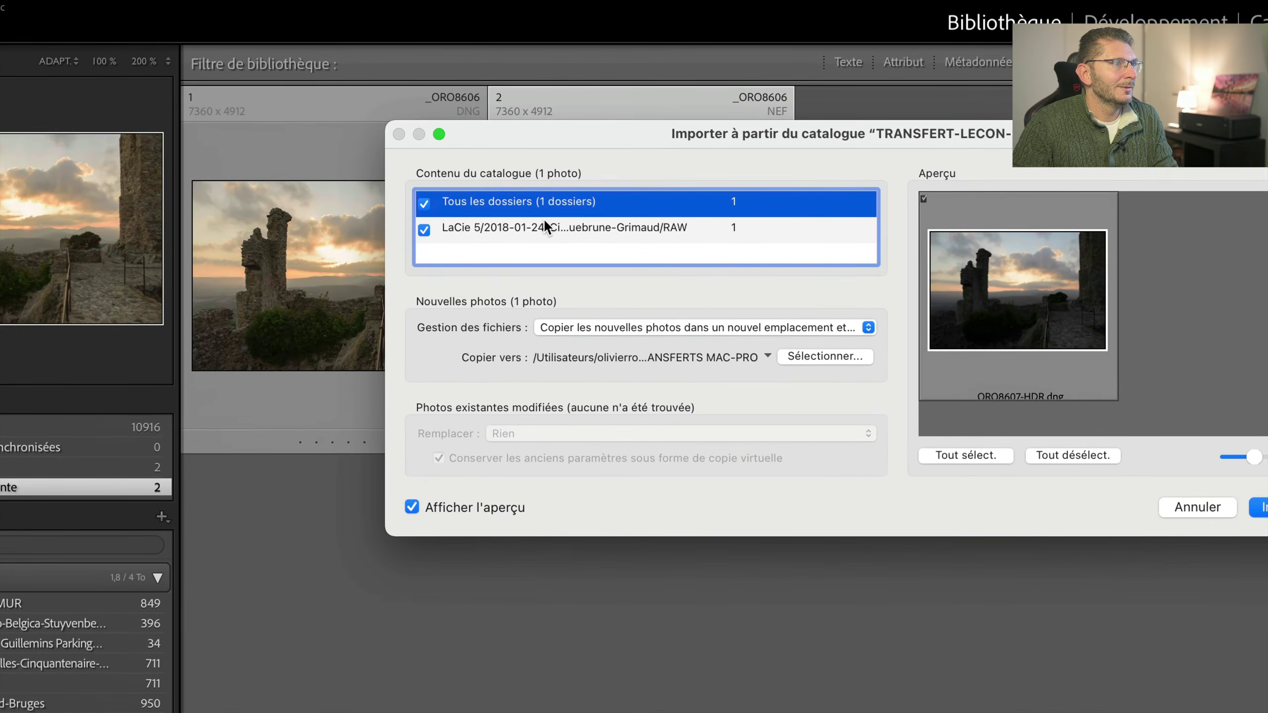
Step: Import the catalogue's photo with file handling set to add new photos to the catalogue without moving them
click(577, 329)
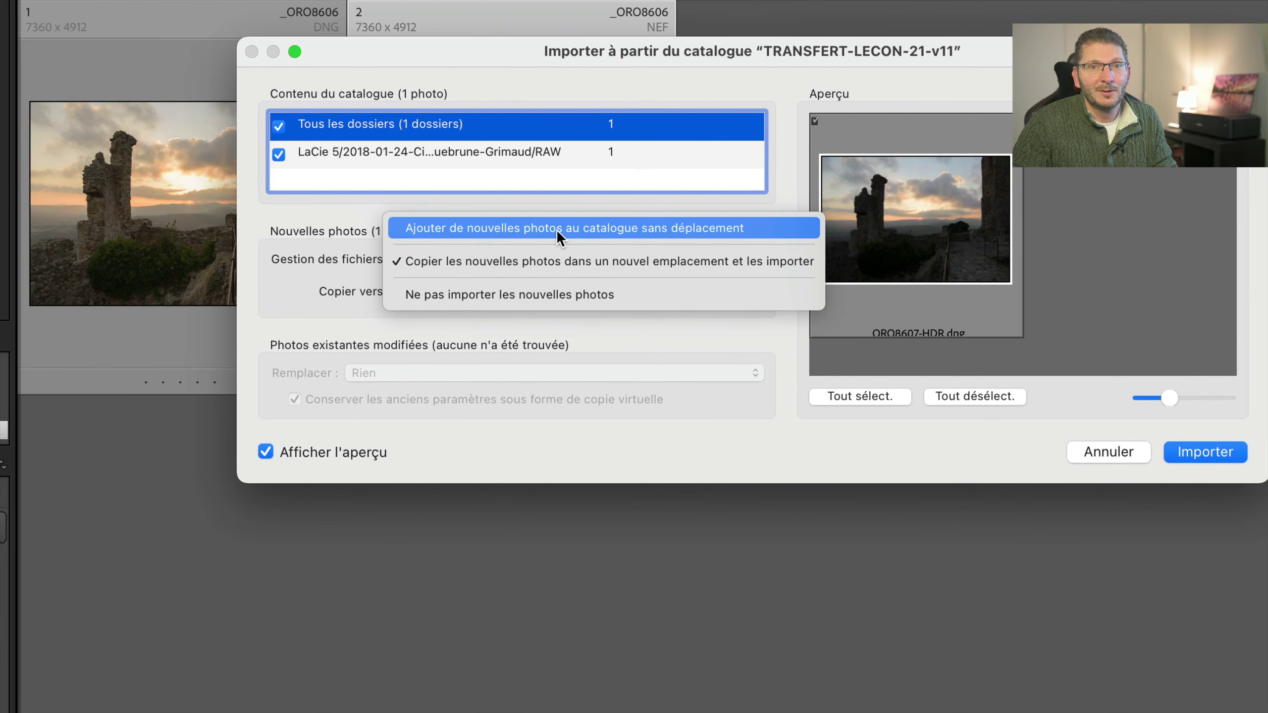
click(557, 230)
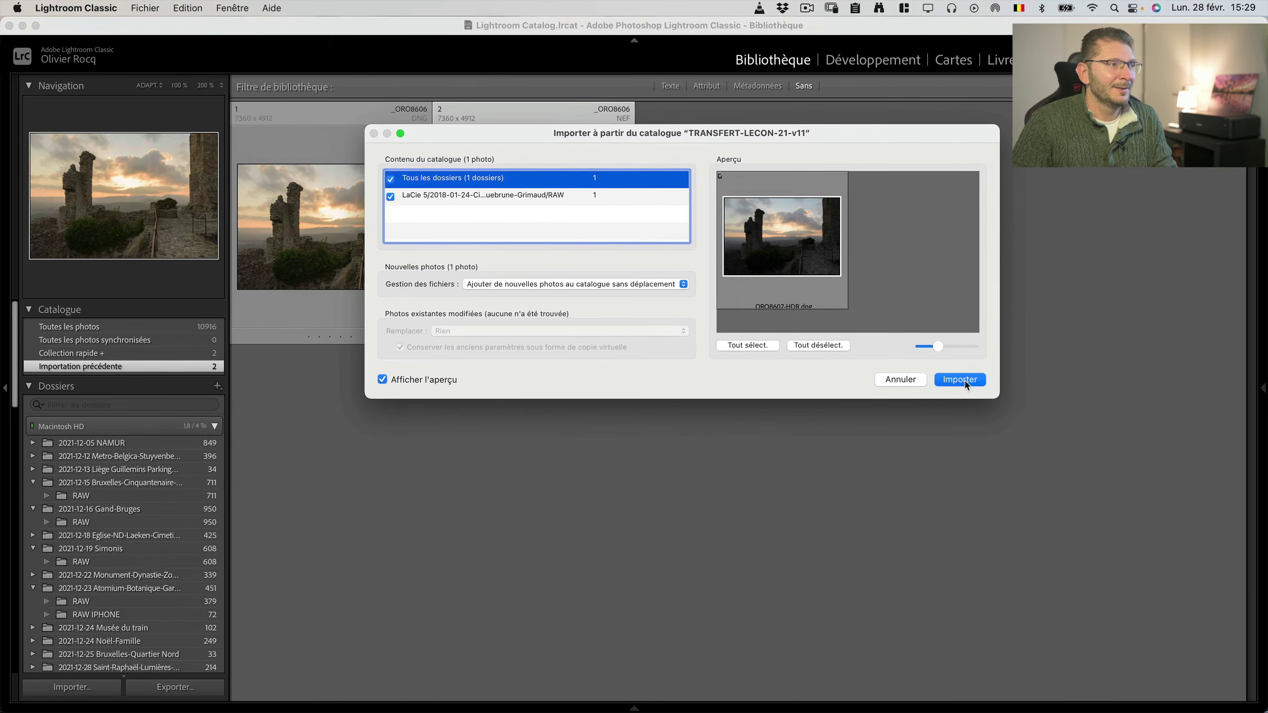
click(965, 382)
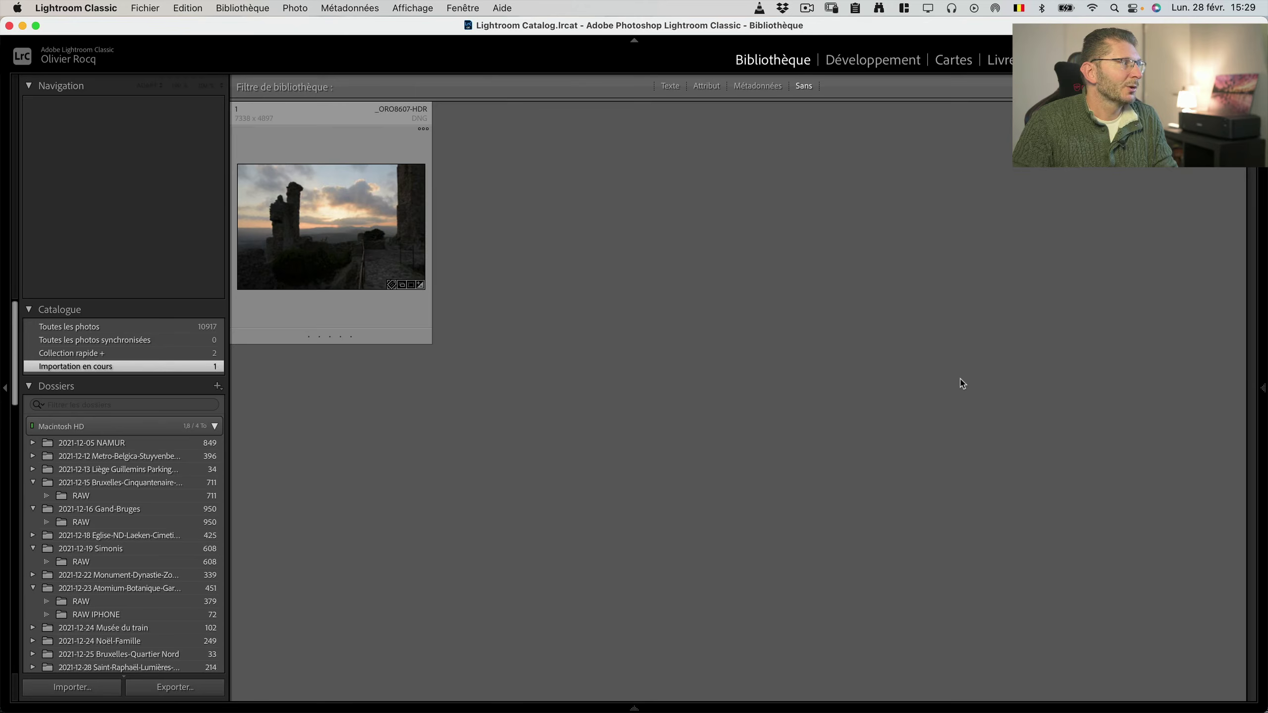
Step: Open the imported _ORO8607-HDR photo in Développement and restore its most recent history state, Activer les effets
click(329, 220)
key(d)
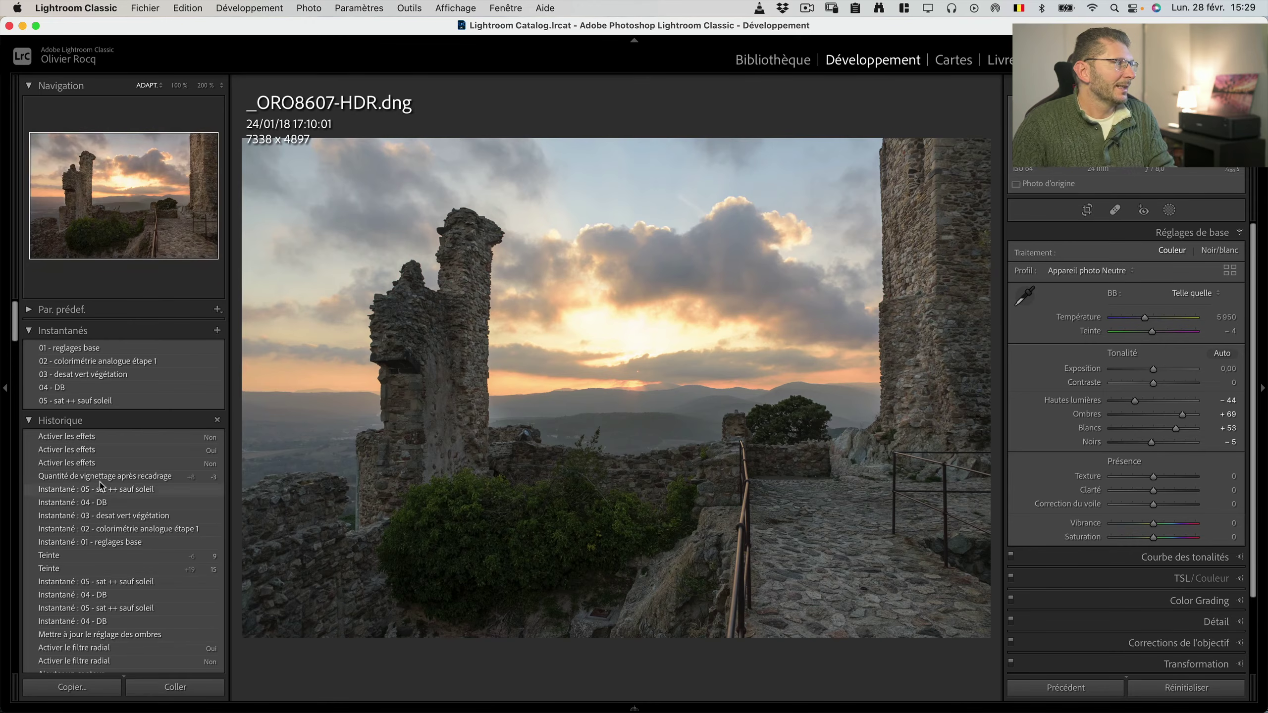
click(109, 438)
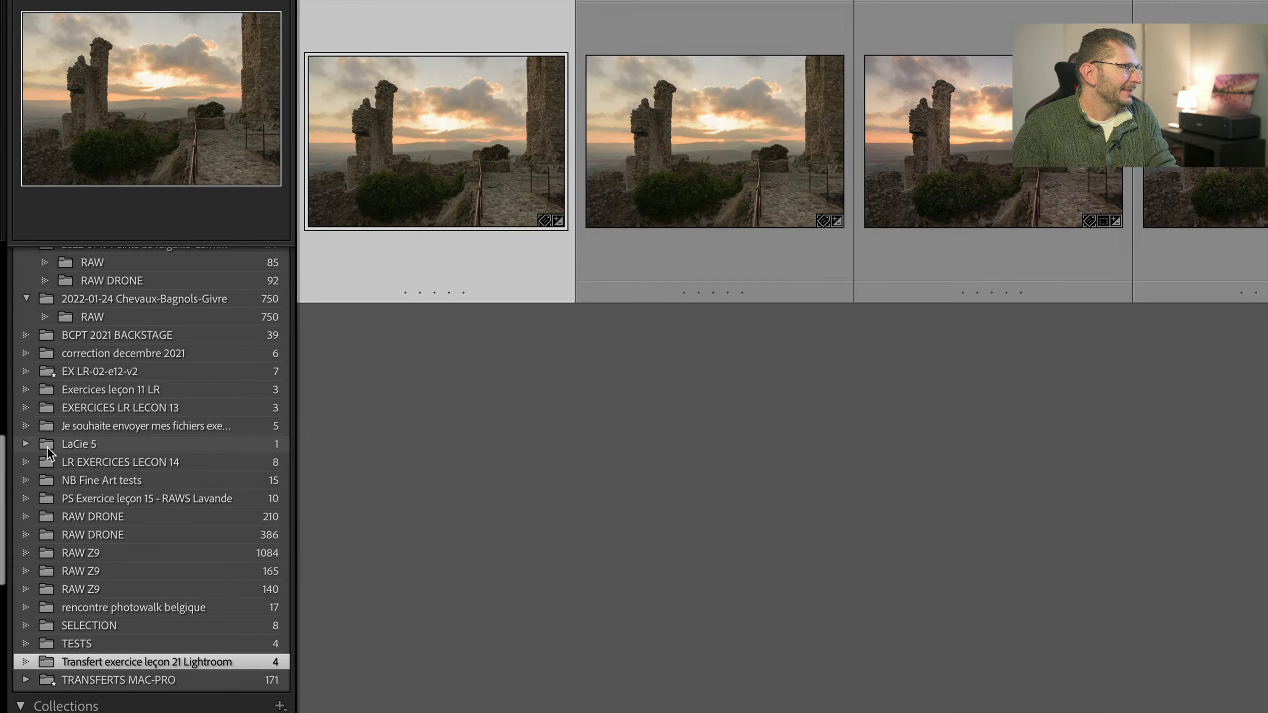
Step: Expand the LaCie 5 folder and its 2018-01-24-Ciels-Chapelle subfolder in the library, and hide the LaCie 5 parent
click(80, 442)
click(26, 444)
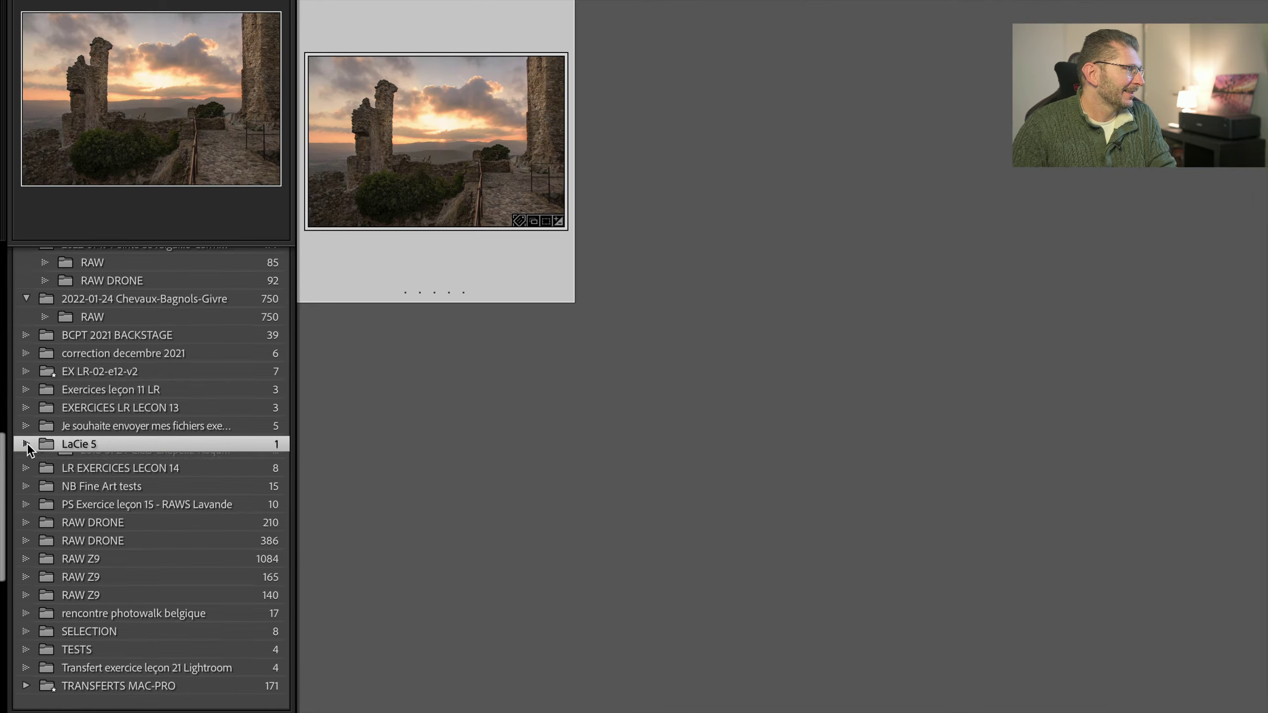
click(46, 462)
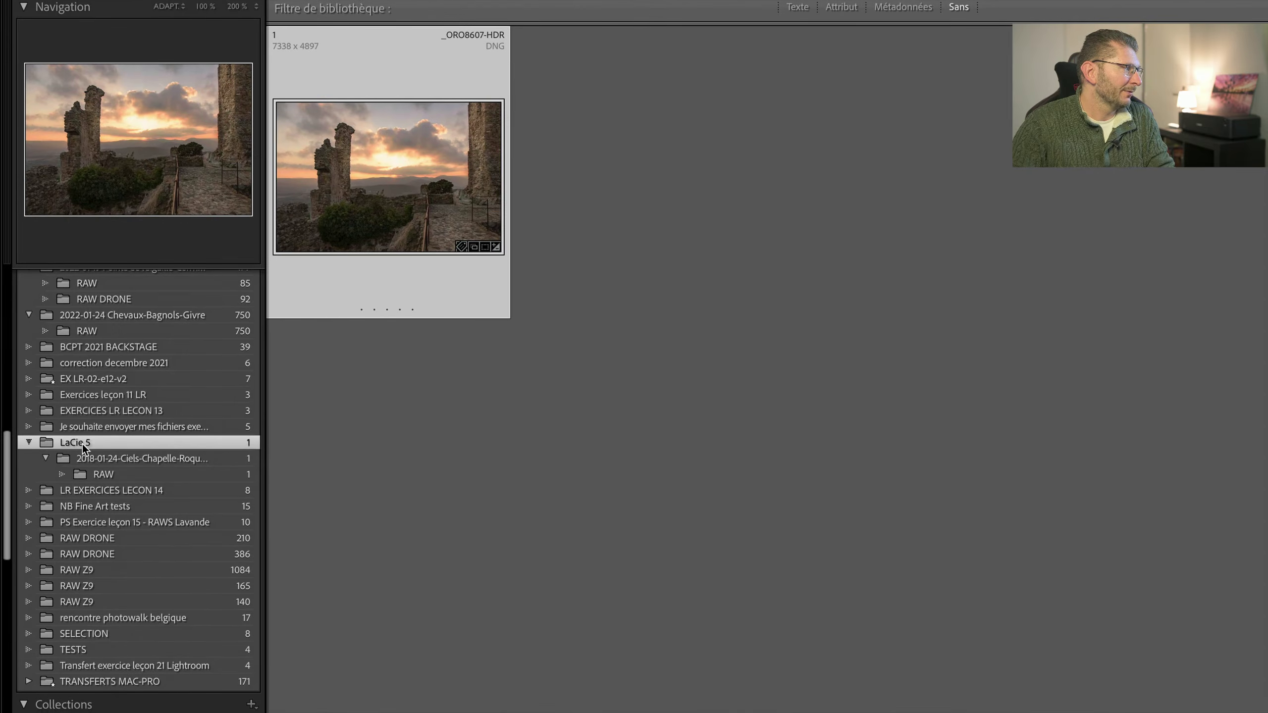
right_click(84, 449)
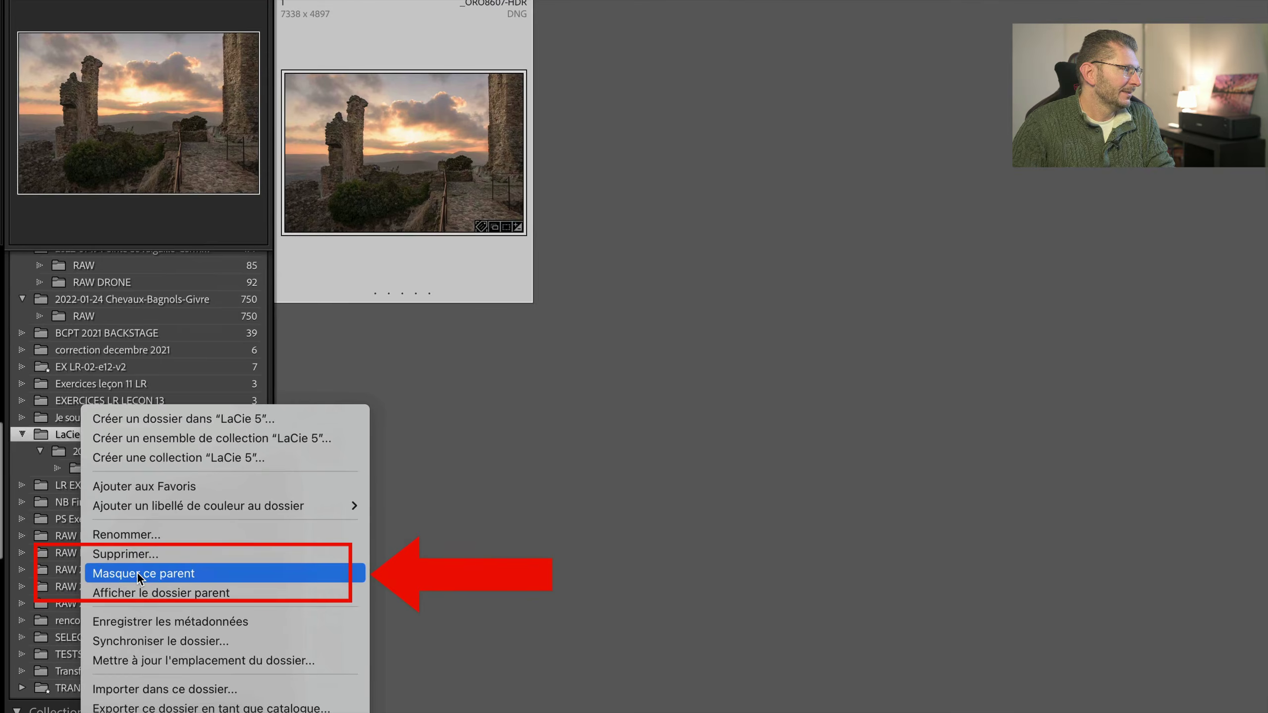
click(137, 575)
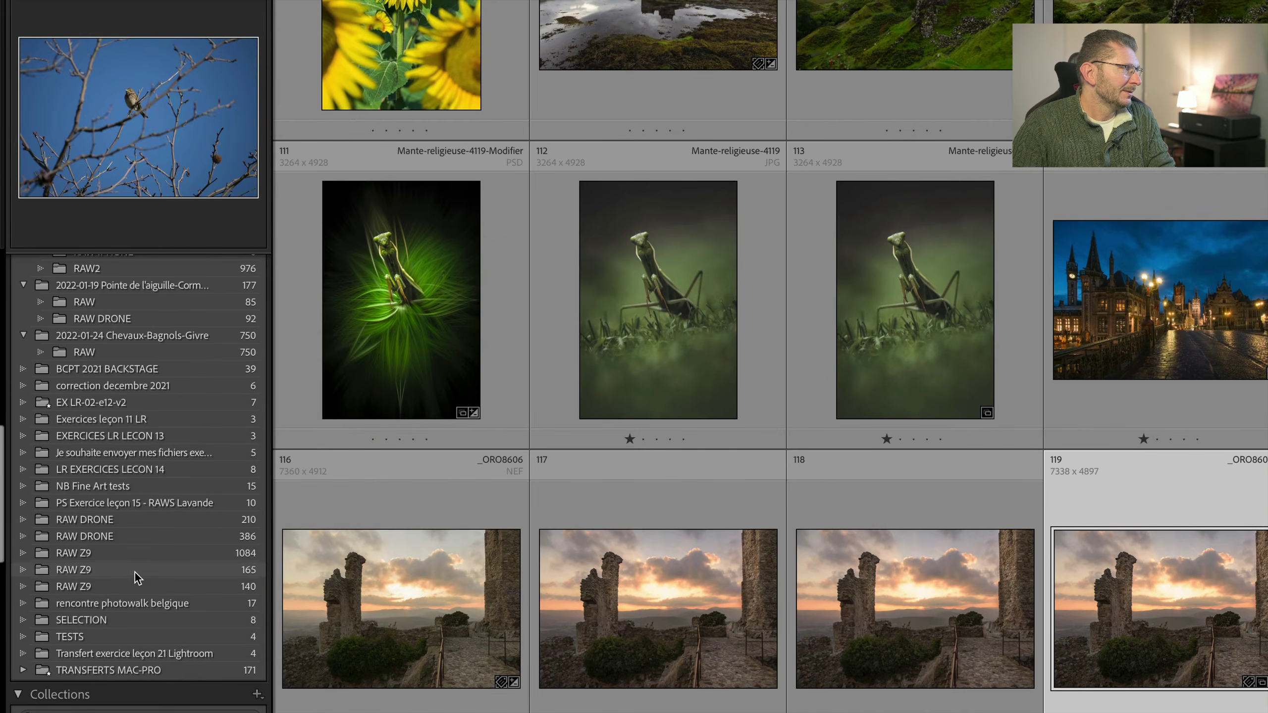
Step: Locate the 2018-01-24-Ciels-Chapelle folder at the start of the folder list and collapse the 2021-12-15 Bruxelles-Cinquantenaire folder
scroll(118, 456, up, 10)
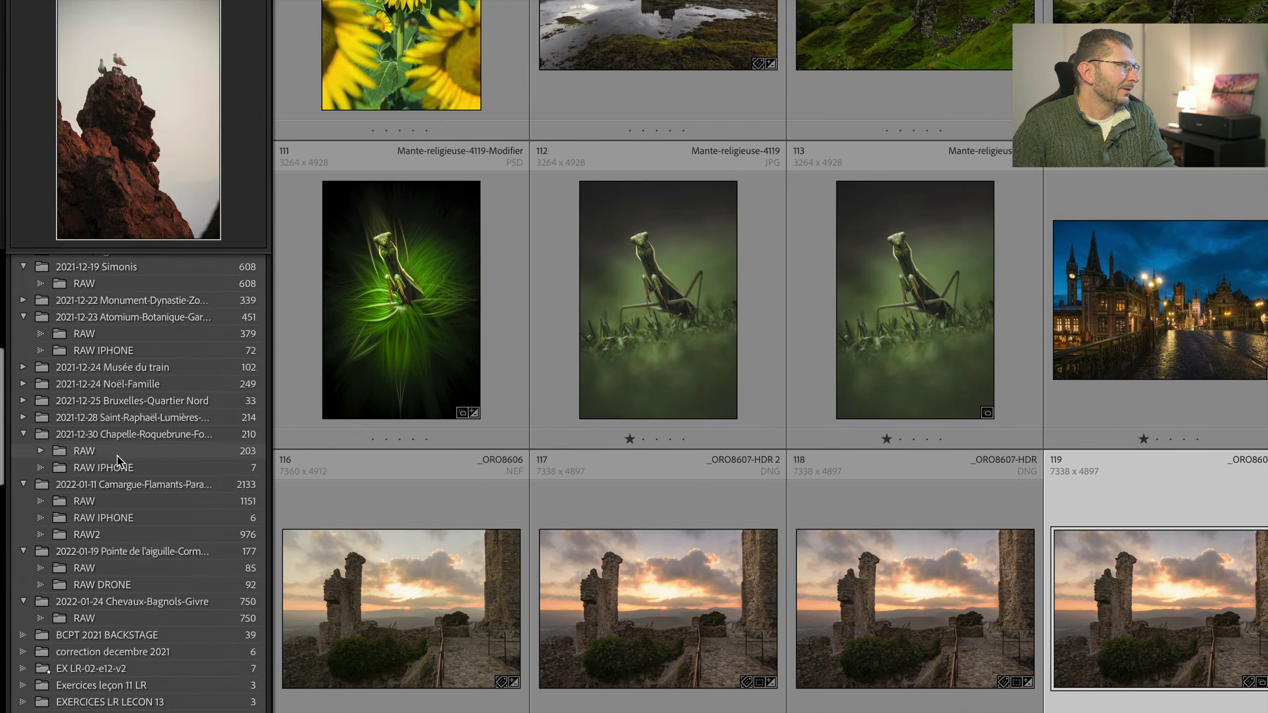
click(23, 430)
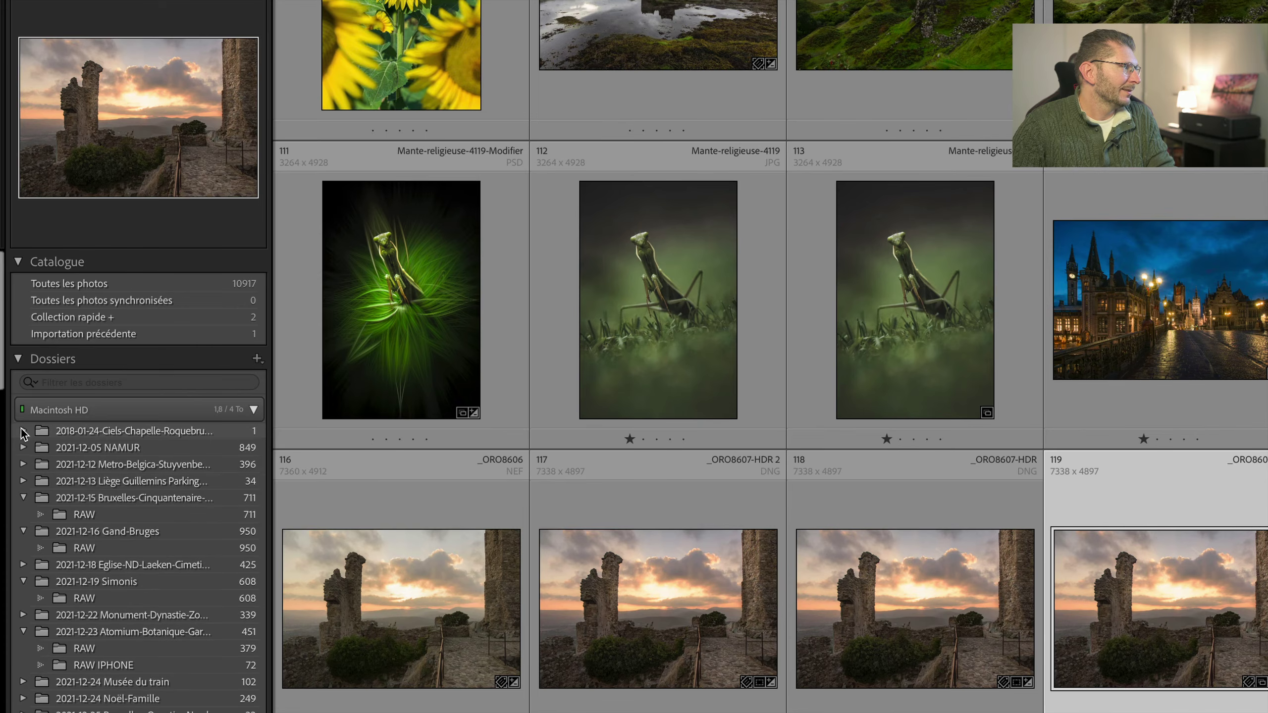
click(23, 498)
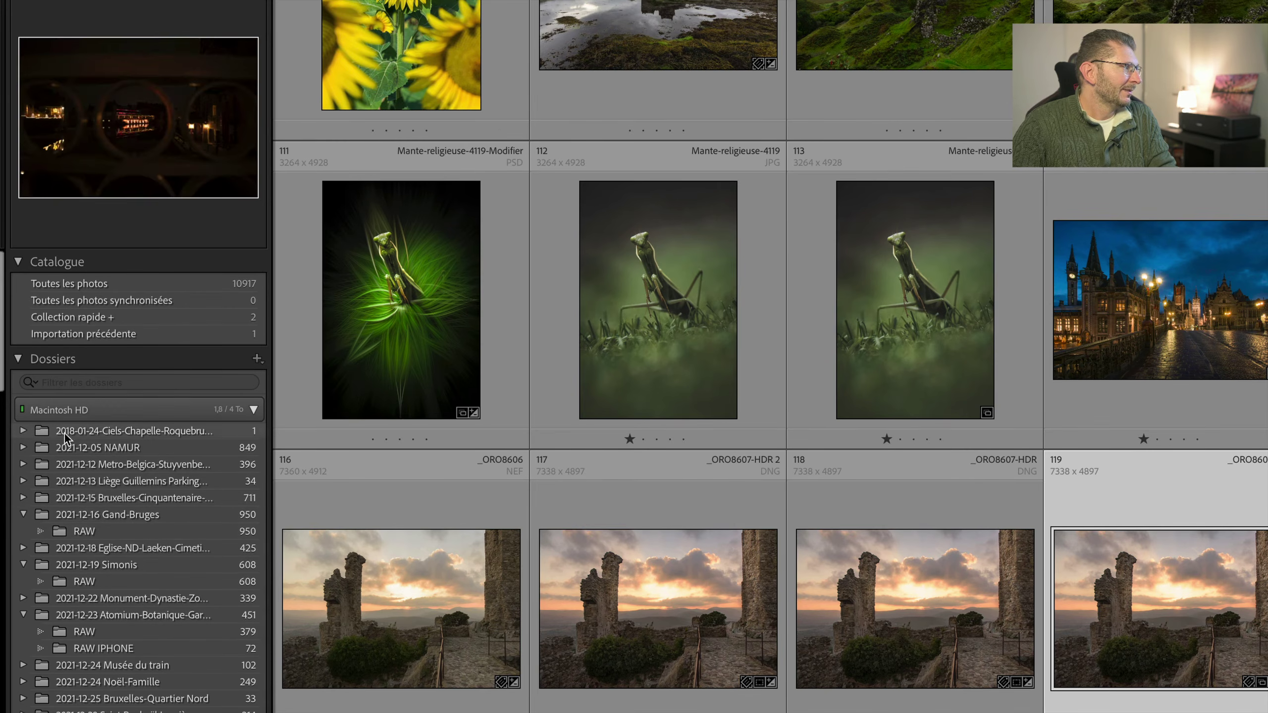
Step: Show the 2018-01-24-Ciels-Chapelle folder in the library and open its _ORO8607-HDR photo in Développement
click(110, 430)
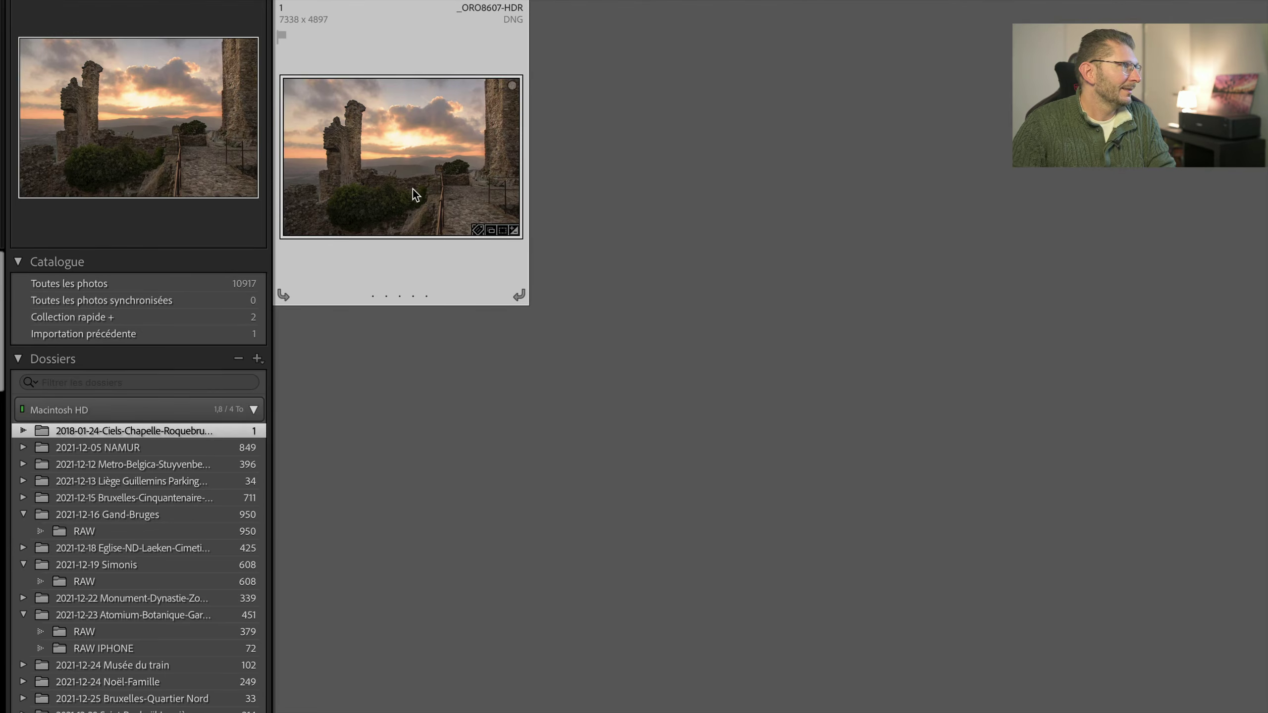
key(d)
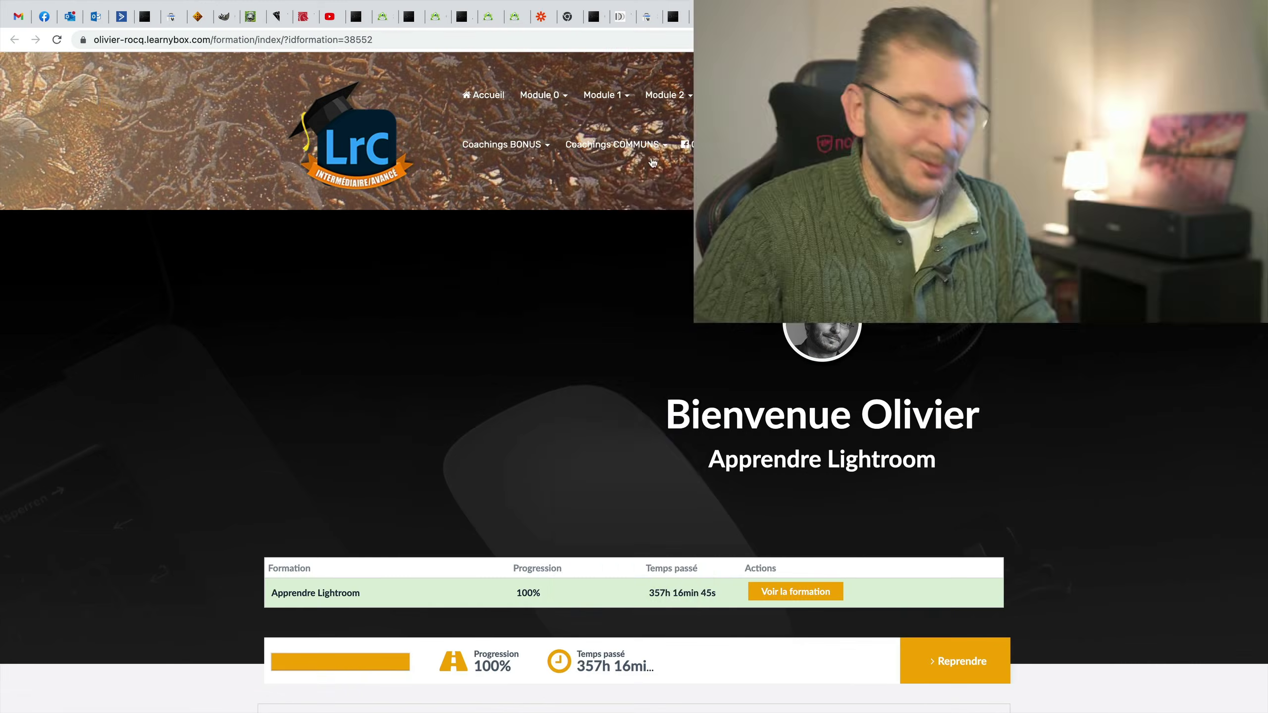
Step: Switch to the LearnyBox course site in the browser, open Module 1's Leçon 5 on importing and previews, and review its contents and downloads
mouse_move(604, 97)
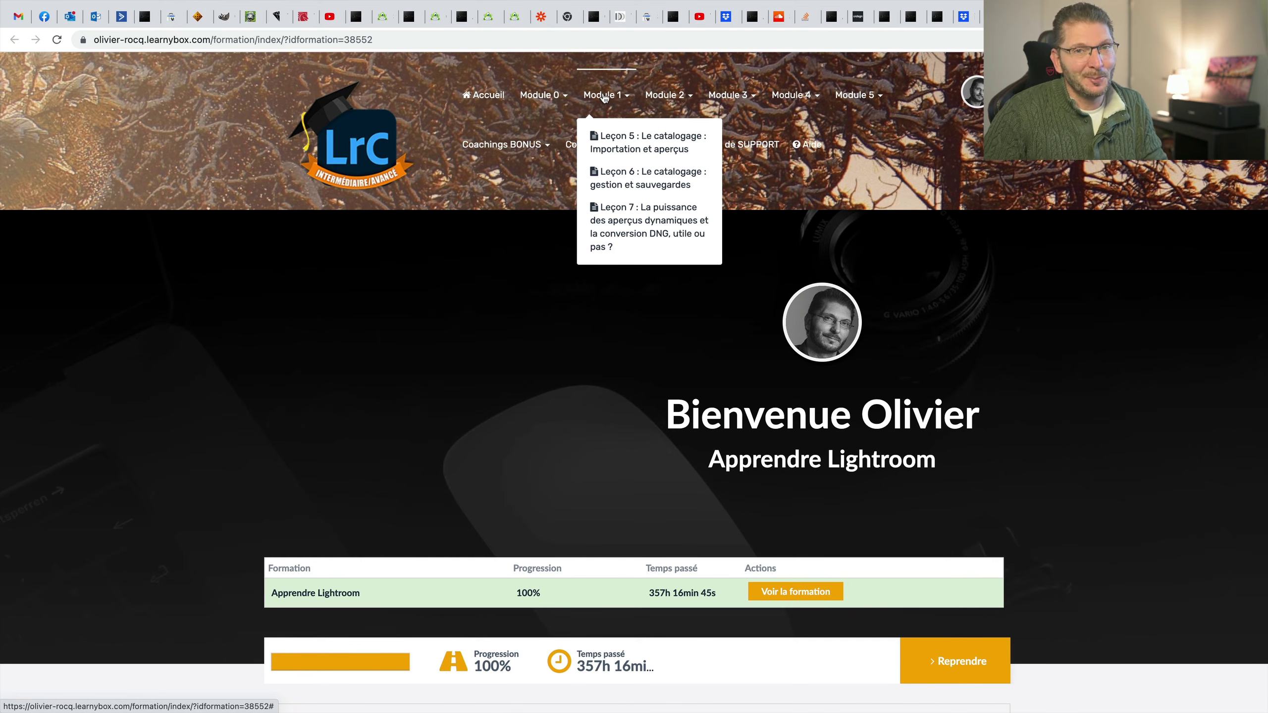
click(630, 144)
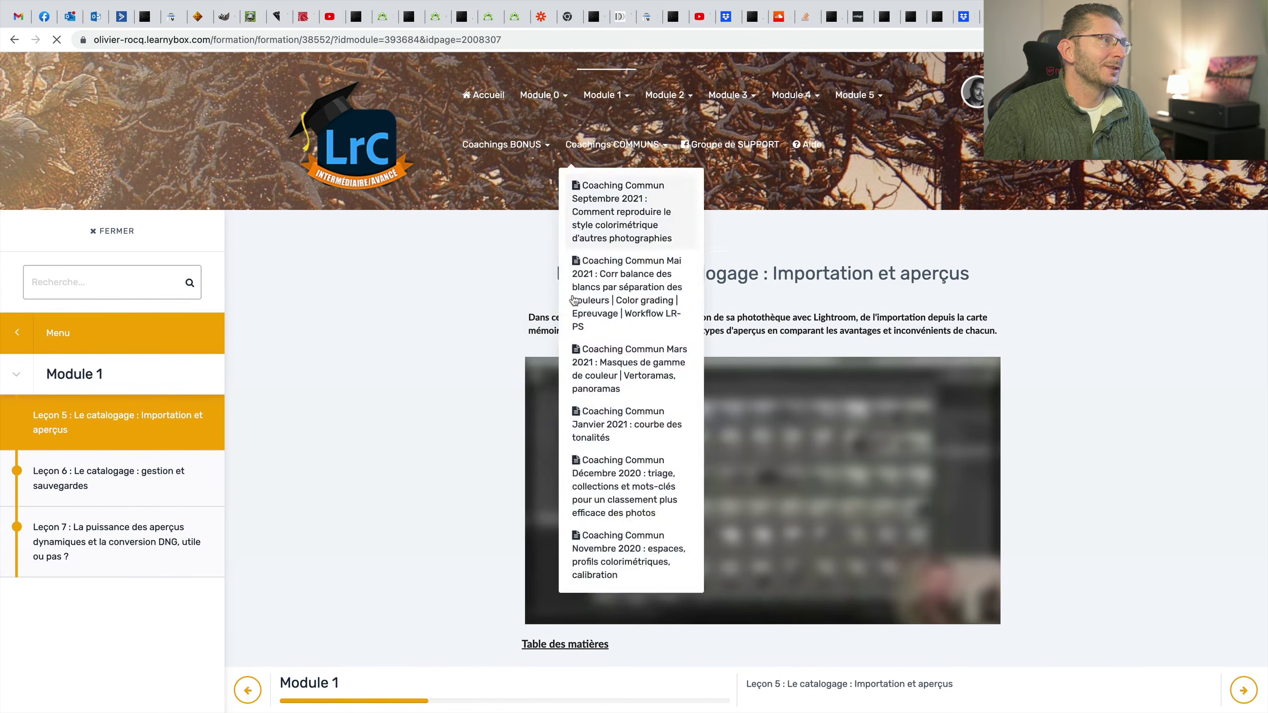
scroll(469, 332, down, 3)
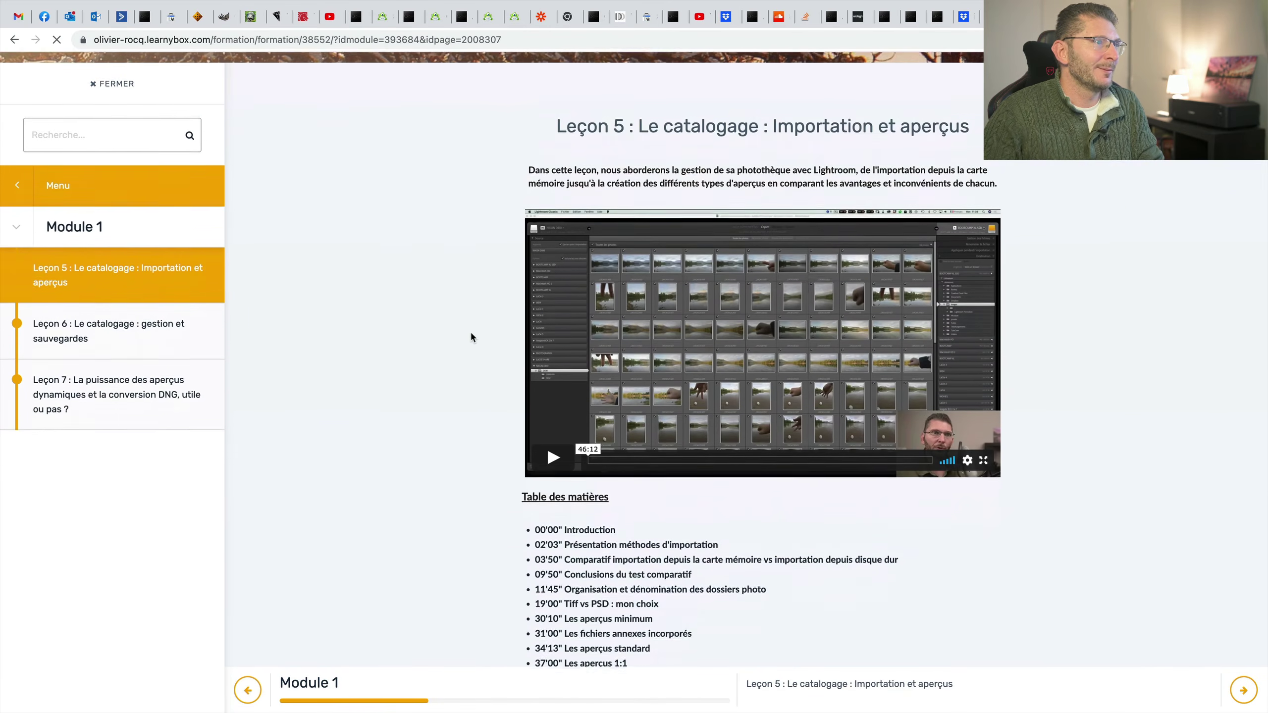
scroll(470, 331, down, 6)
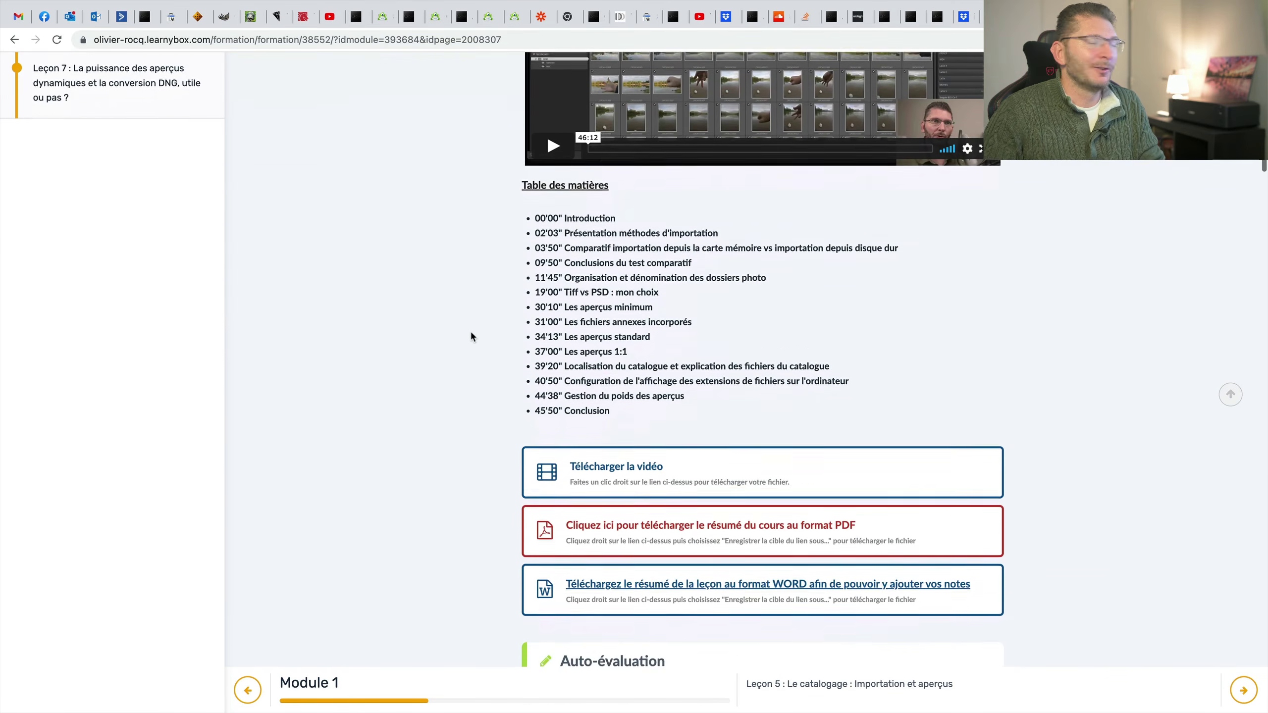
scroll(469, 331, up, 9)
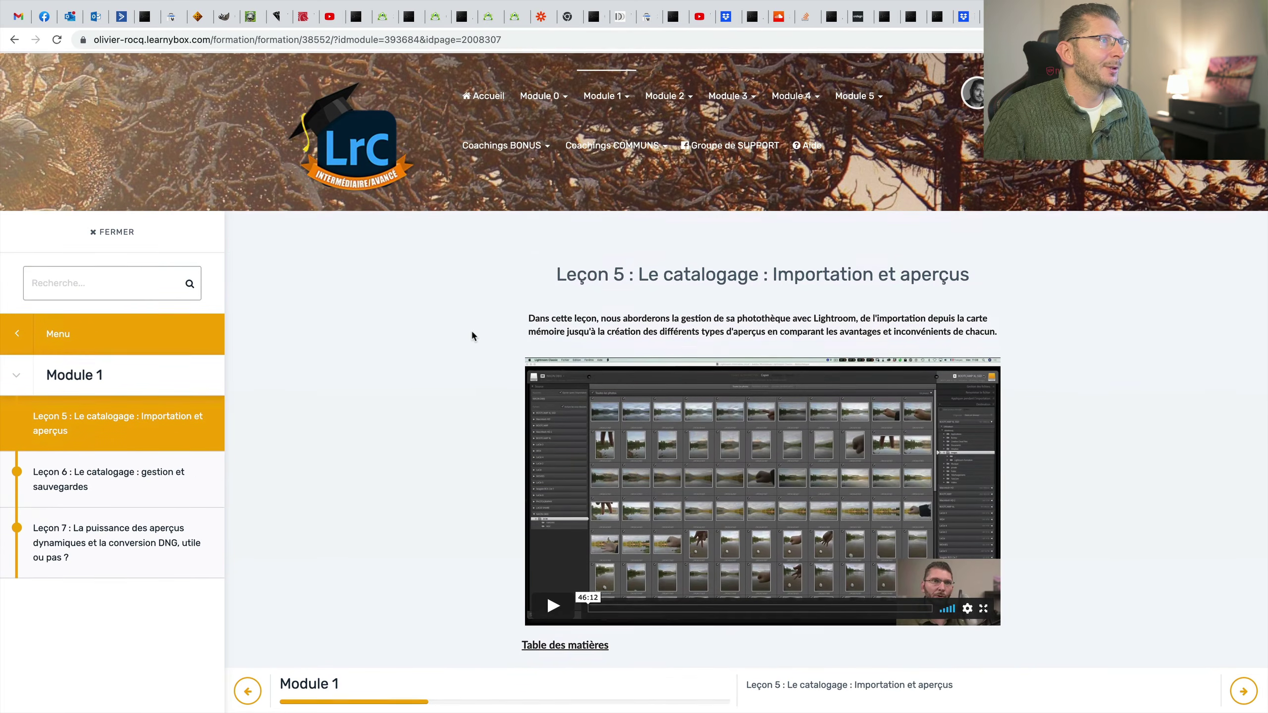
Step: Open Leçon 6 : Le catalogage : gestion et sauvegardes and review its table of contents and downloads
click(131, 486)
scroll(420, 393, down, 2)
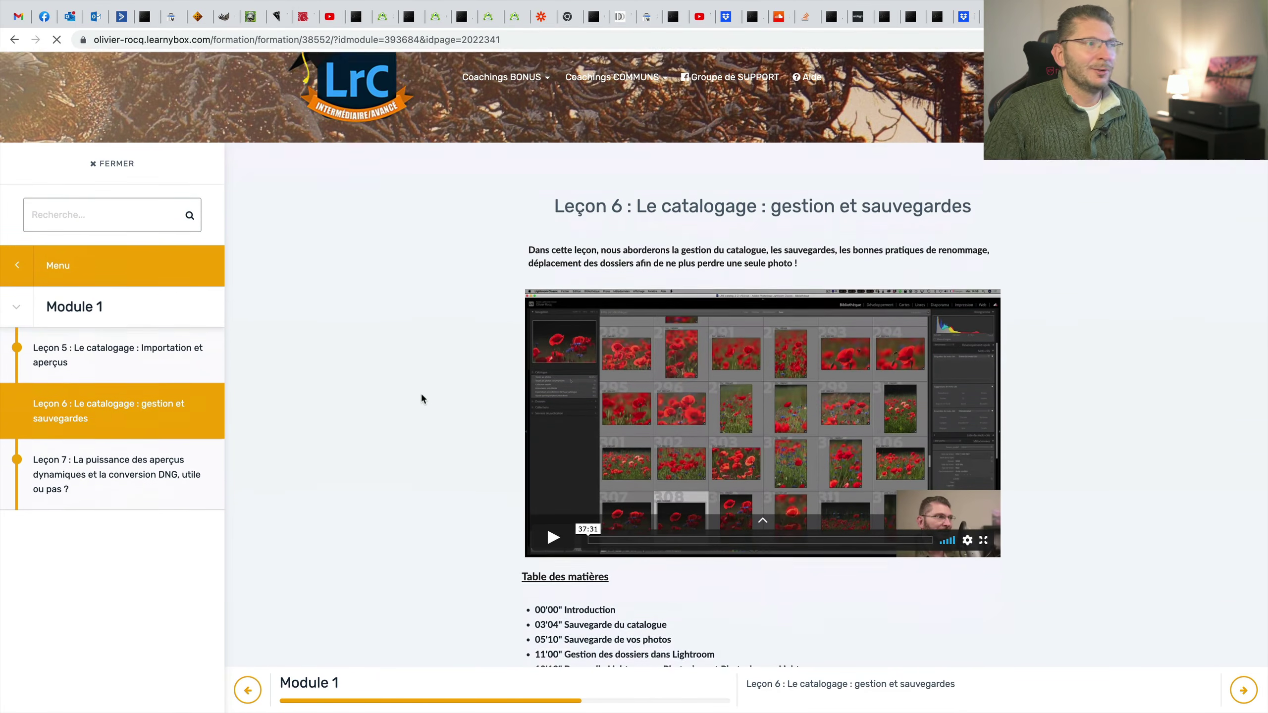
scroll(422, 396, down, 5)
scroll(421, 391, down, 2)
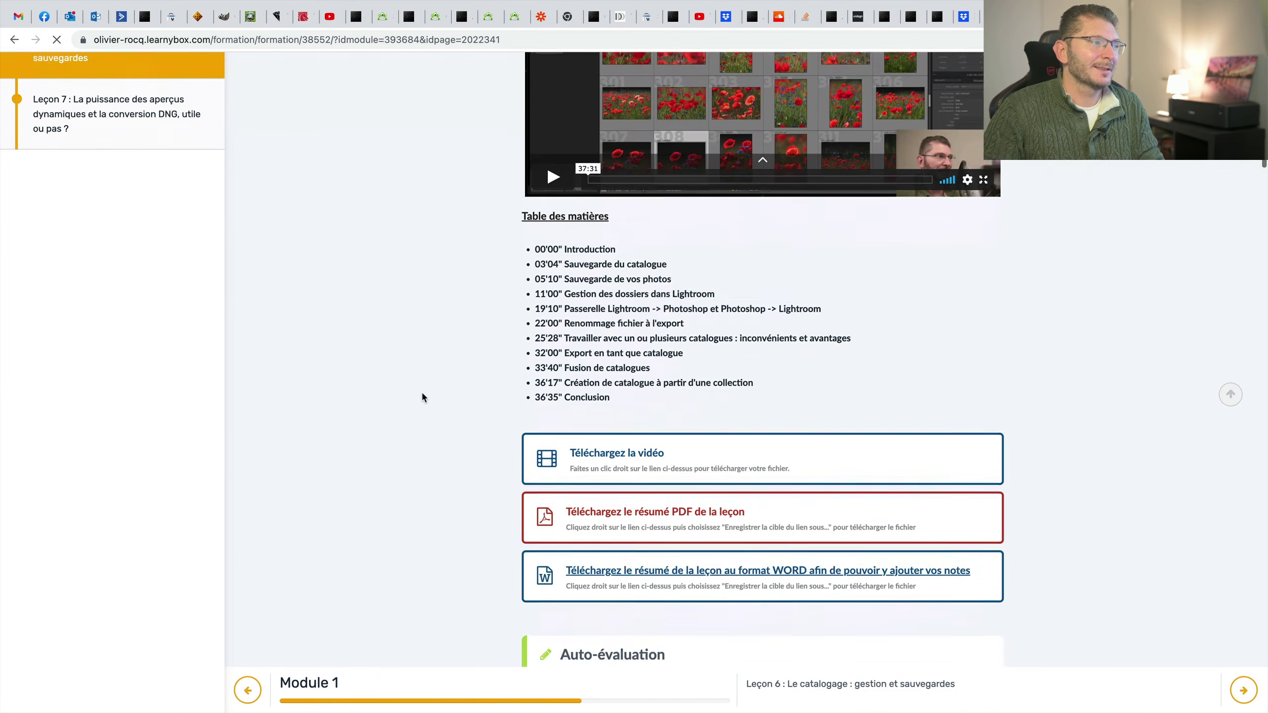
scroll(421, 391, up, 4)
scroll(421, 391, up, 2)
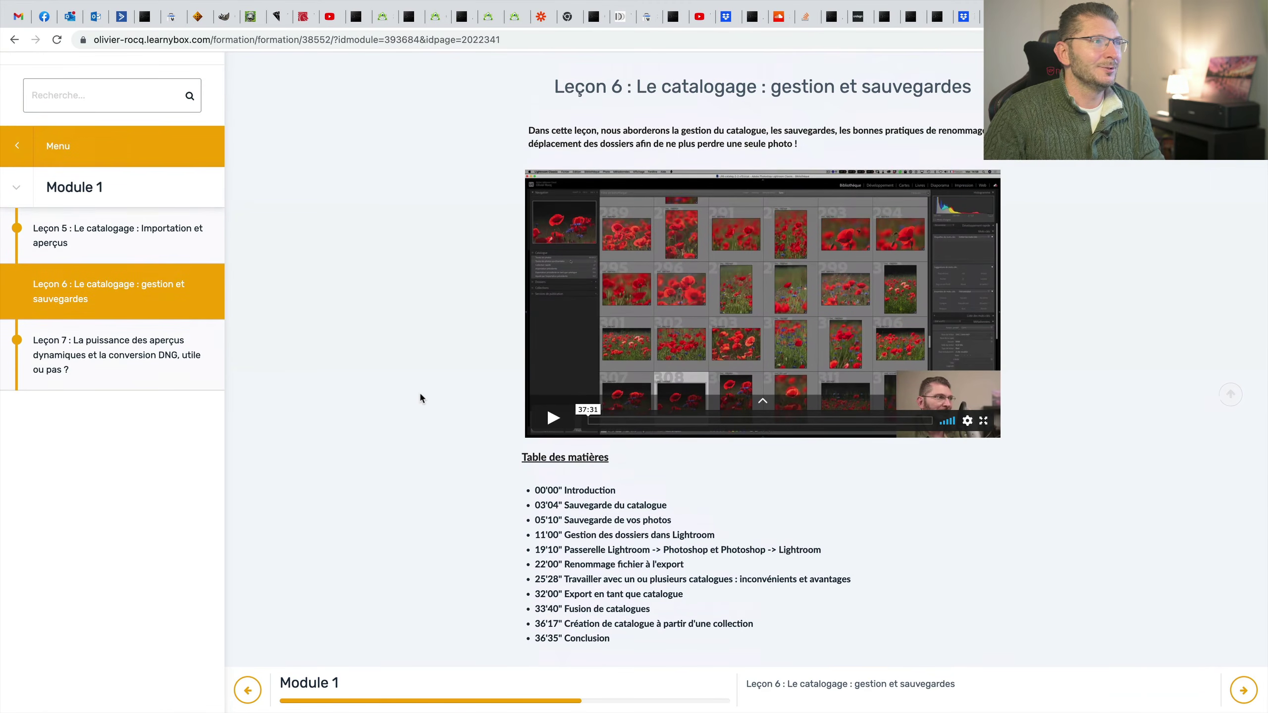
Step: Open Leçon 7 on dynamic previews and DNG conversion in Module 1
click(121, 364)
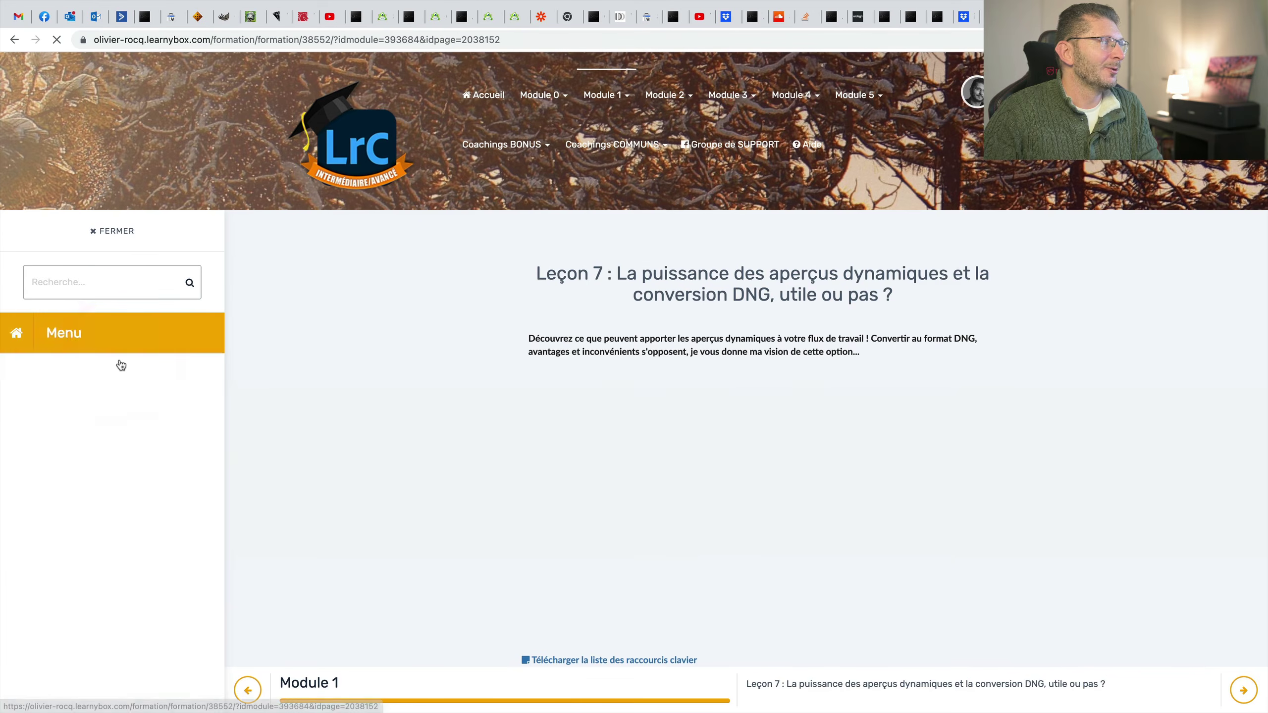